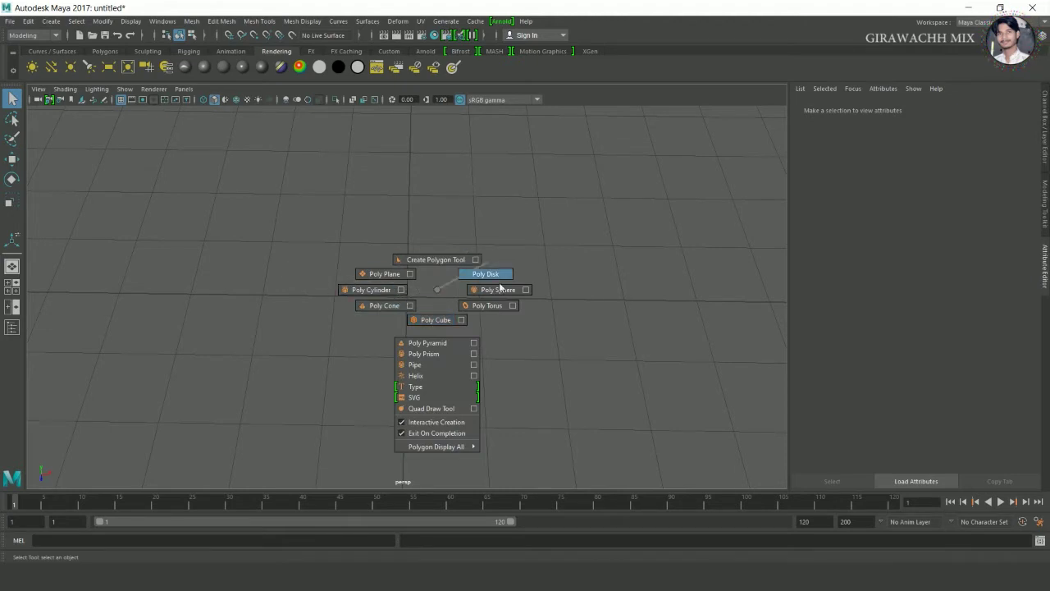
# Draw pCylinder1 on the grid by dragging out its base disc and pulling up its height
pyautogui.keyDown('shift'); pyautogui.moveTo(365, 291); pyautogui.dragTo(365, 291, button='right'); pyautogui.keyUp('shift')
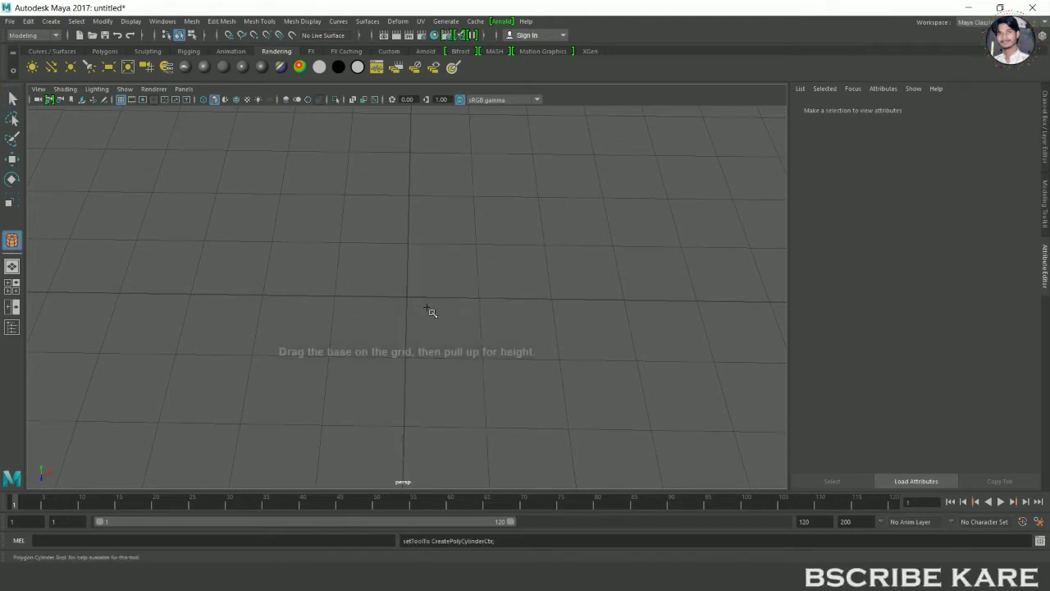
pyautogui.moveTo(410, 301); pyautogui.dragTo(473, 345)
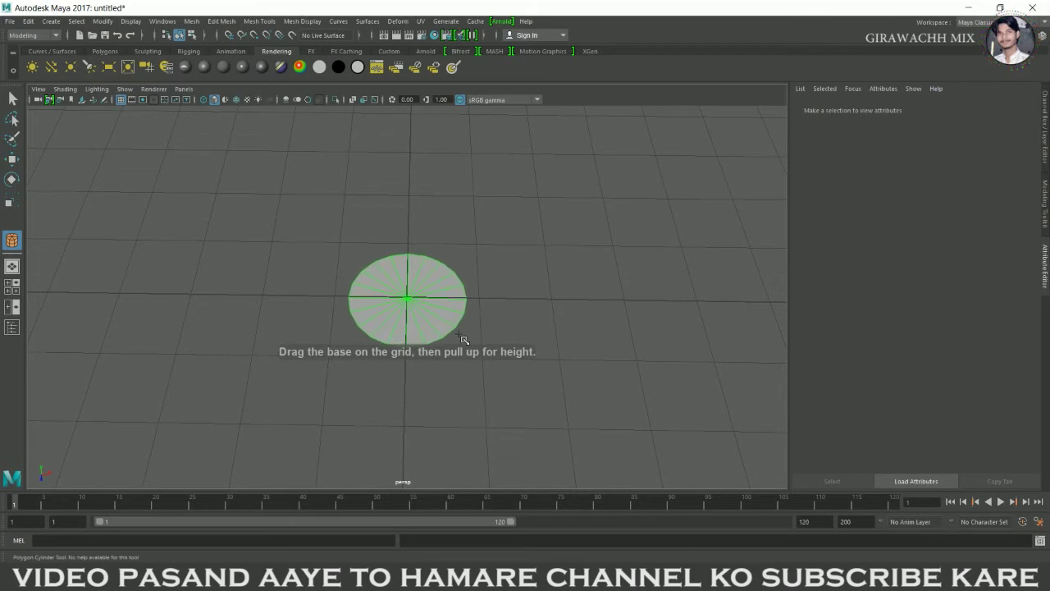
pyautogui.moveTo(473, 345)
pyautogui.mouseDown()
pyautogui.moveTo(473, 271)
pyautogui.moveTo(352, 241)
pyautogui.mouseUp()
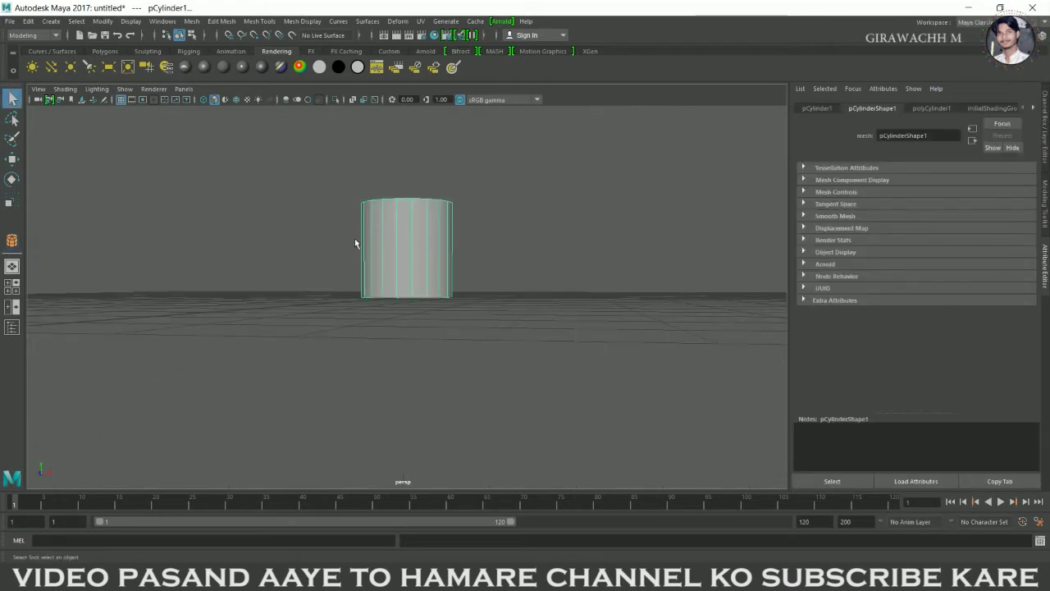
# Frame the cylinder and set polyCylinder1 Subdivisions Axis to 8 in the Channel Box
pyautogui.press('f')
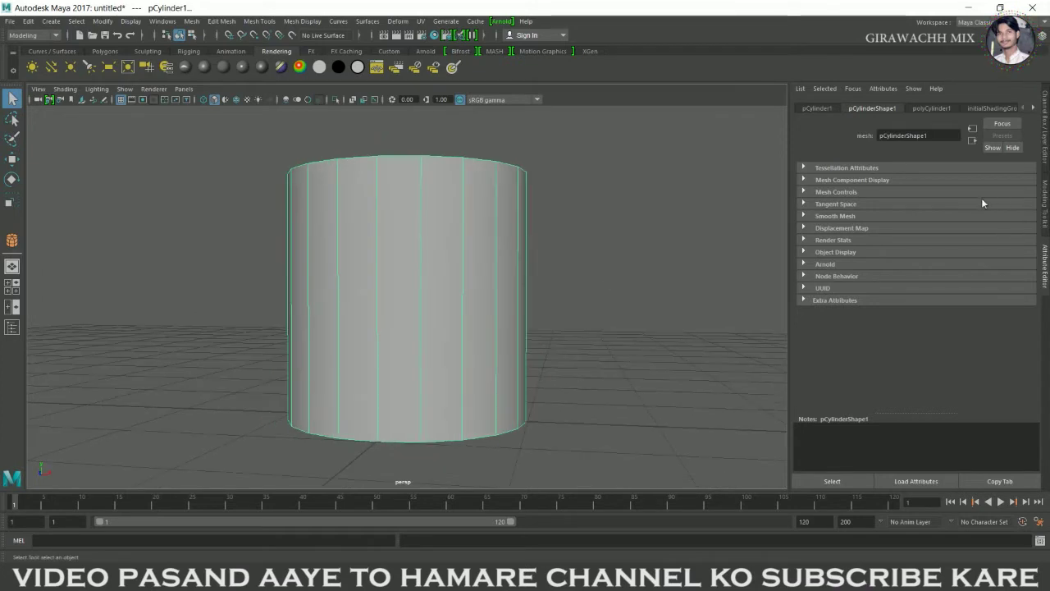
pyautogui.hotkey('ctrl', 'a')
pyautogui.scroll(-2, 835, 307)
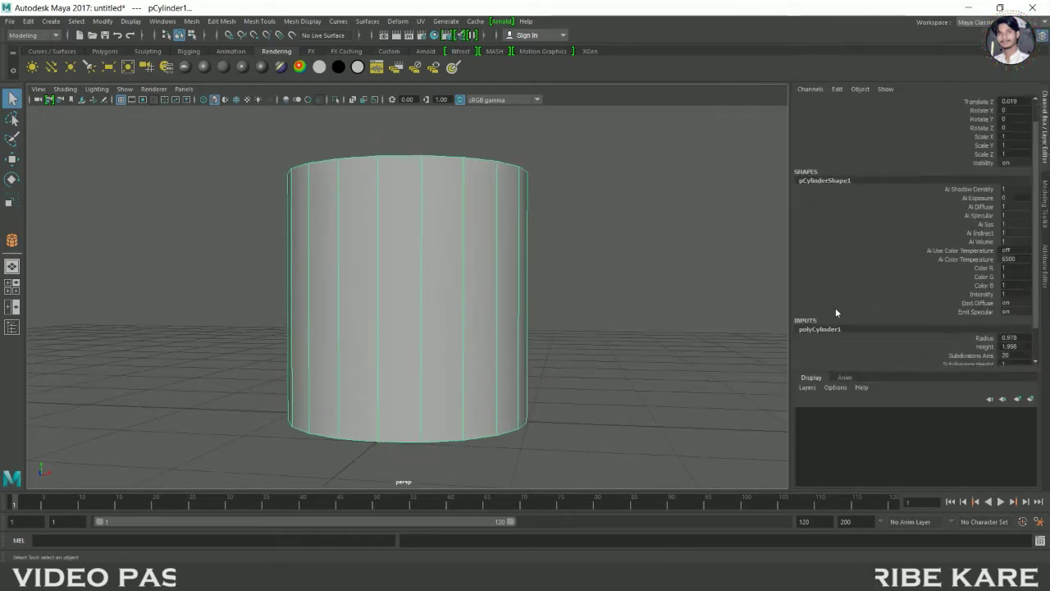
pyautogui.click(1014, 356)
pyautogui.write('8')
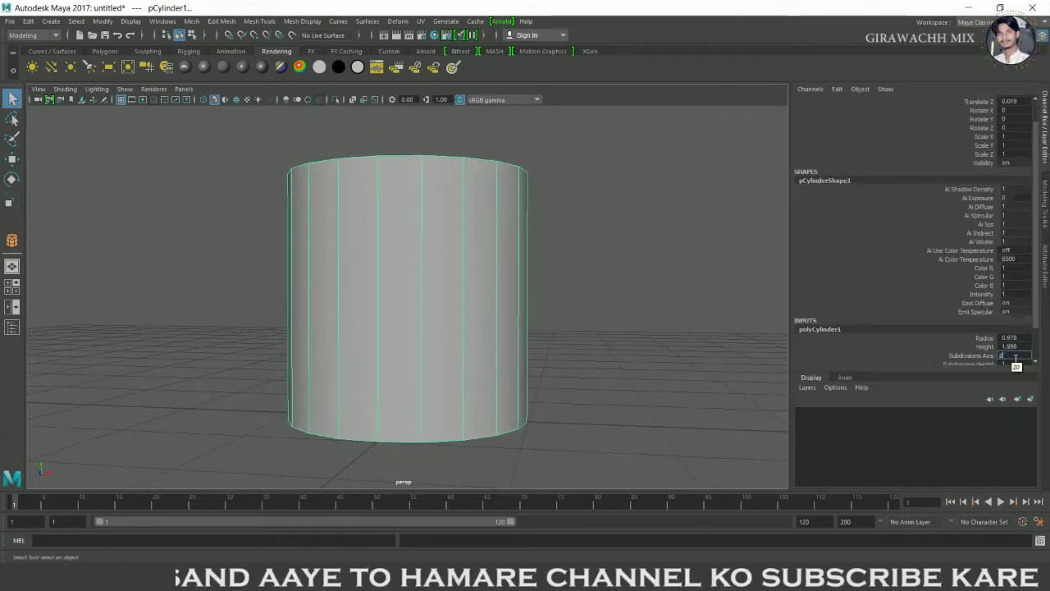
pyautogui.press('Return')
# Reselect the cylinder and bring up its modelling marking menu
pyautogui.scroll(-1, 1016, 358)
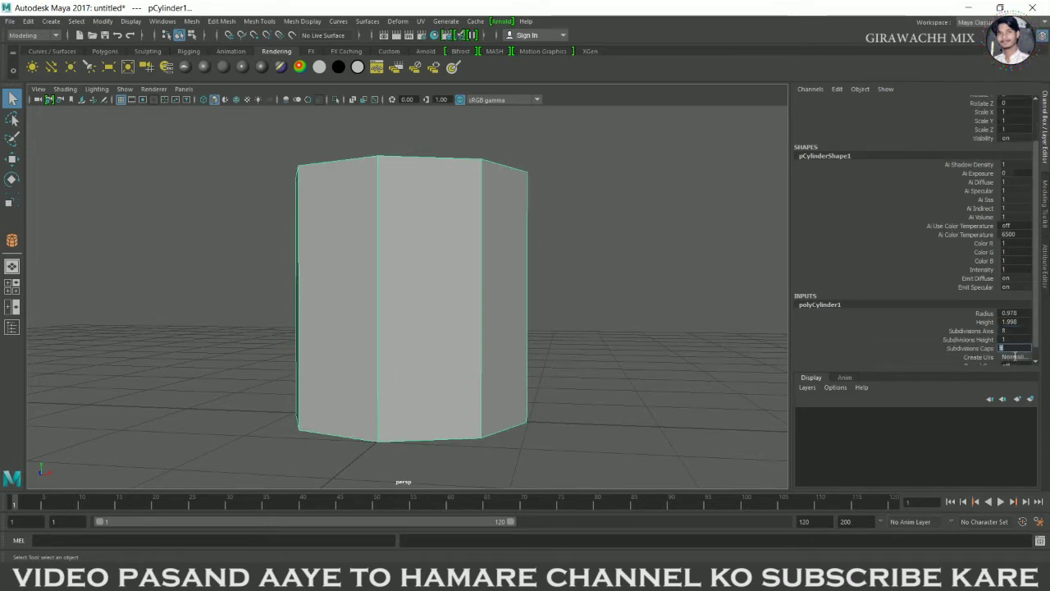
pyautogui.keyDown('shift'); pyautogui.rightClick(436, 263); pyautogui.keyUp('shift')
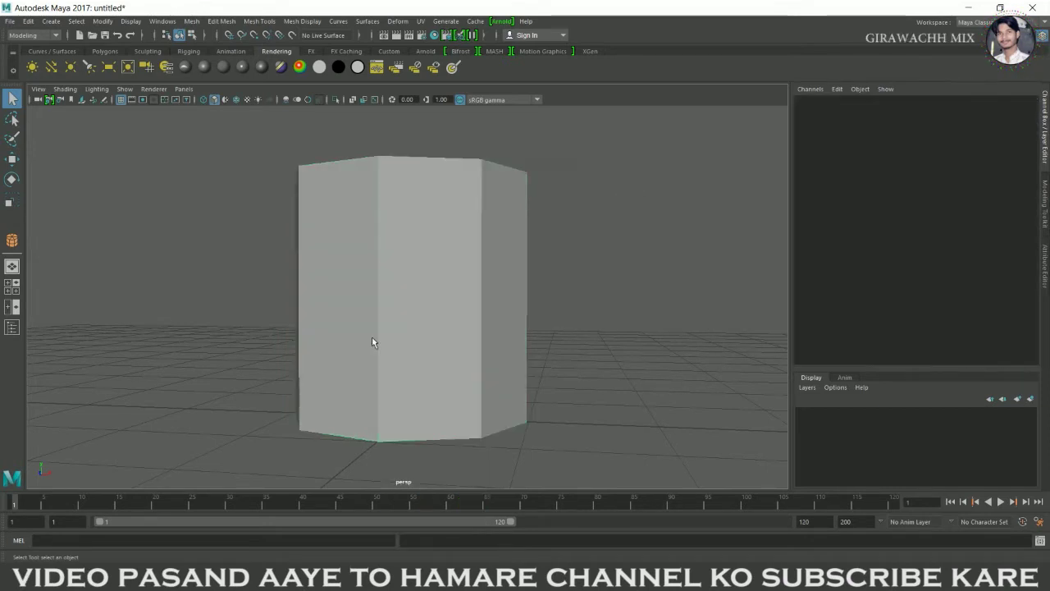
pyautogui.click(371, 336)
pyautogui.keyDown('shift'); pyautogui.rightClick(430, 231); pyautogui.keyUp('shift')
# Enable Multiple edge loops in the Insert Edge Loop settings, try an insertion, then undo it
pyautogui.click(405, 248)
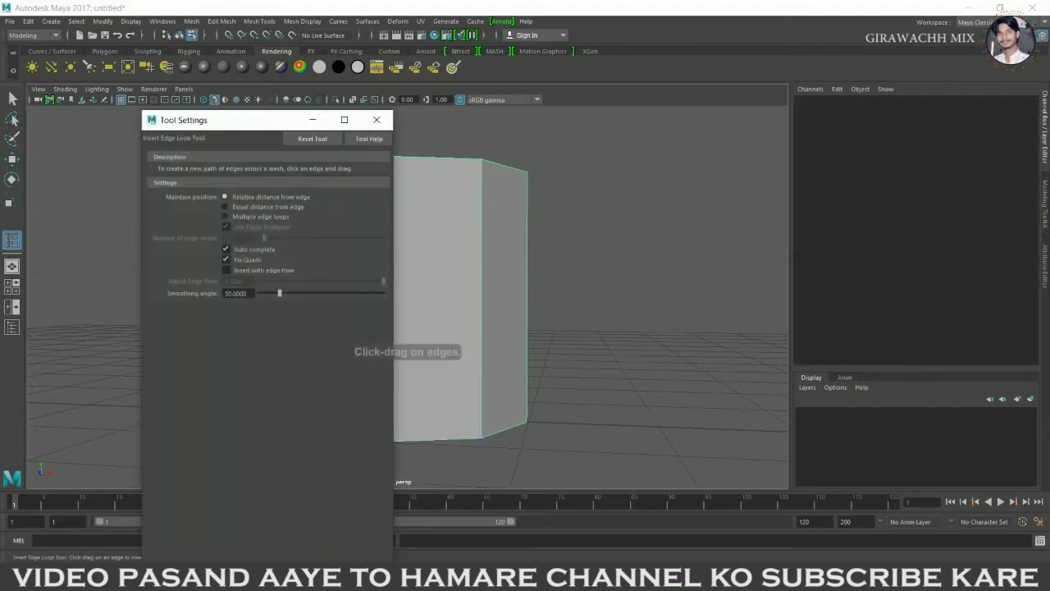
pyautogui.click(234, 217)
pyautogui.moveTo(271, 238); pyautogui.dragTo(274, 237)
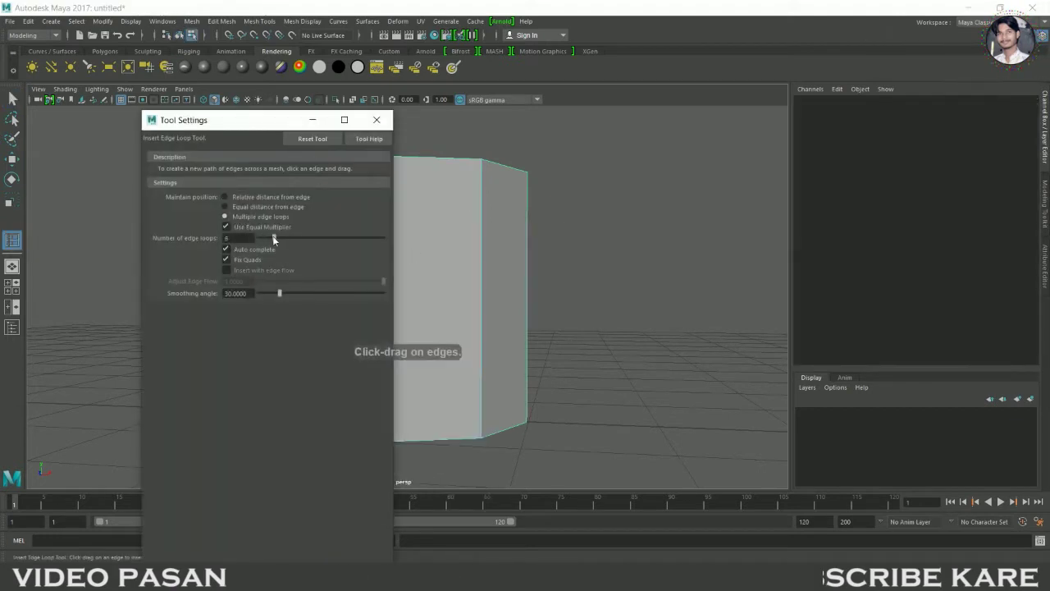
pyautogui.click(495, 296)
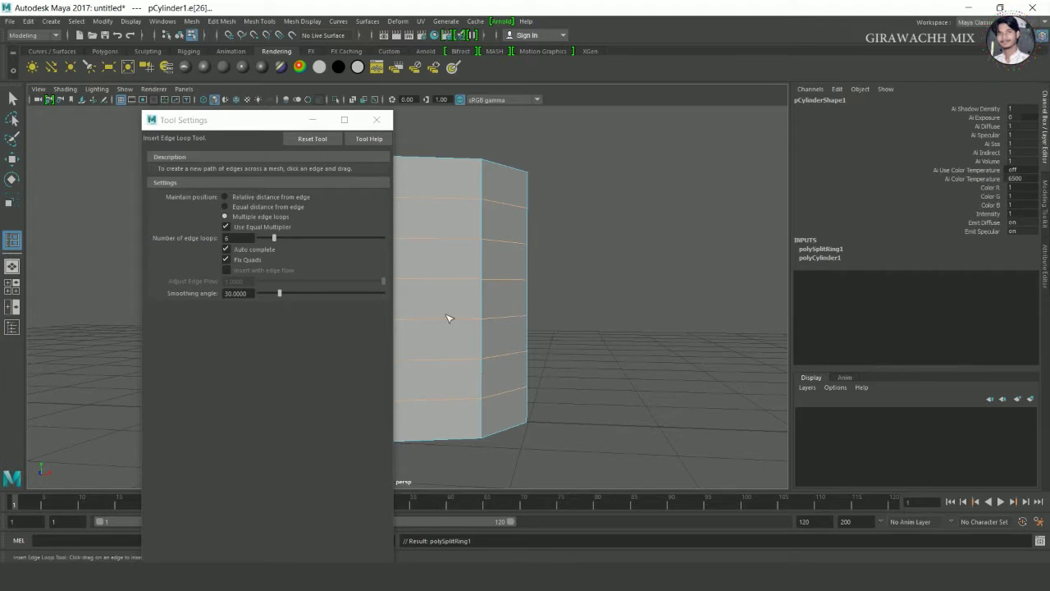
pyautogui.hotkey('ctrl', 'z')
# Insert 5 evenly spaced edge loops, close the settings, and maximise the front view
pyautogui.moveTo(269, 237); pyautogui.dragTo(266, 238)
pyautogui.click(489, 315)
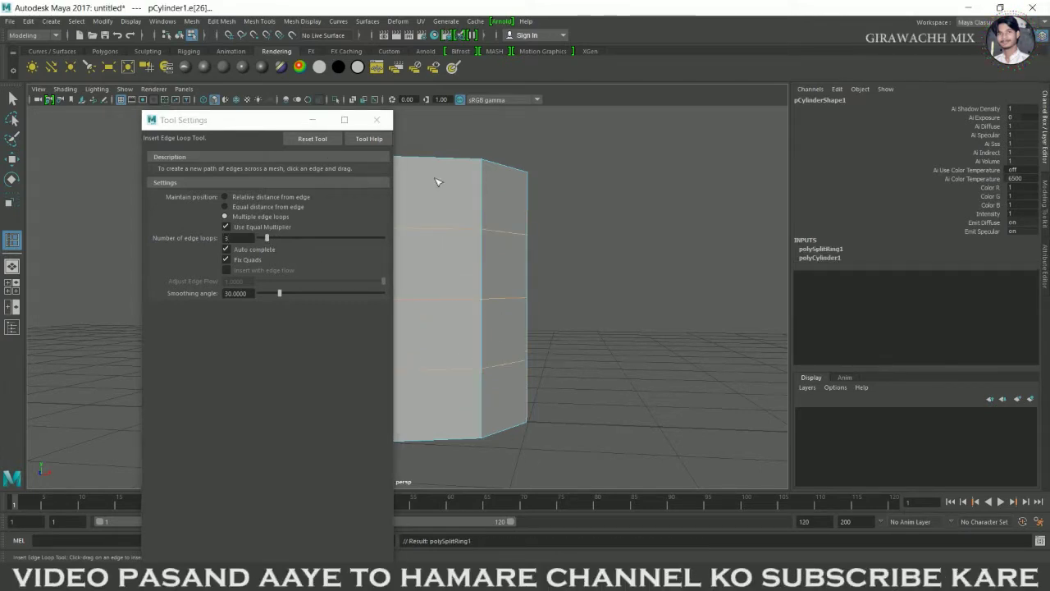
pyautogui.click(377, 120)
pyautogui.press('w')
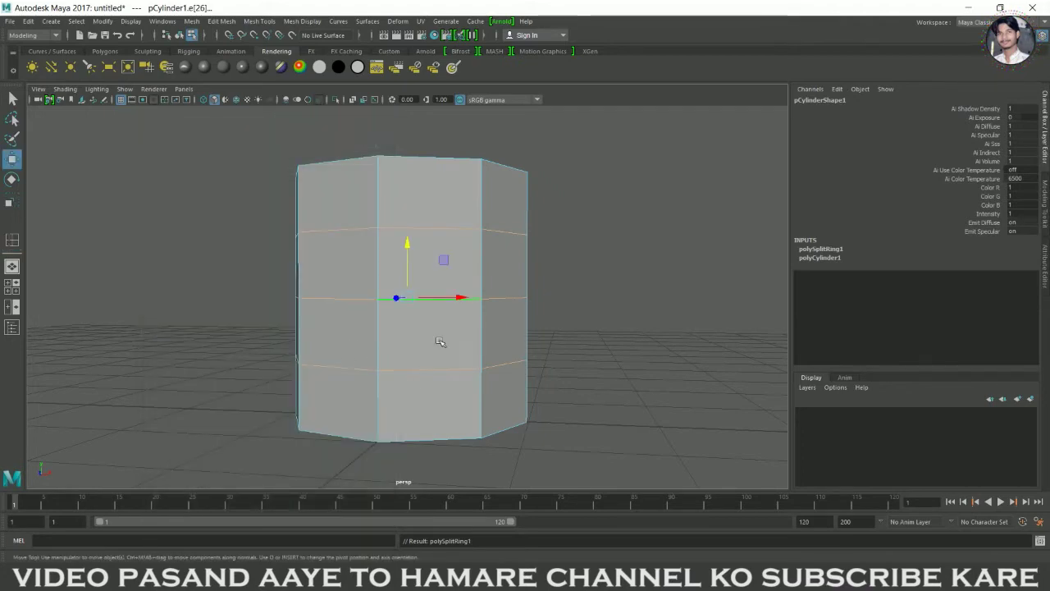
pyautogui.press('space')
pyautogui.press('space')
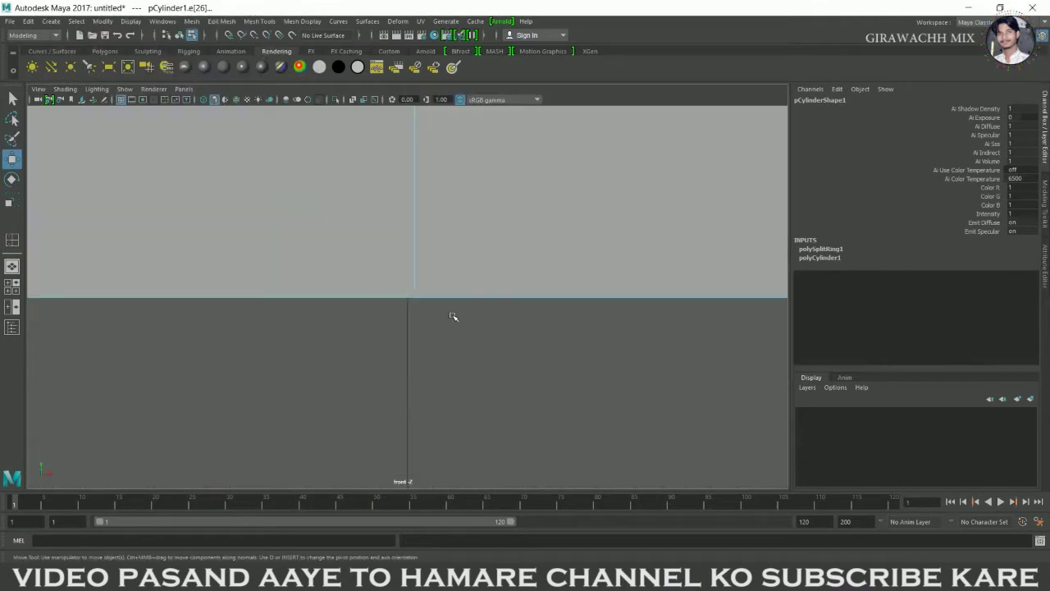
# In vertex mode, scale the bottom and top vertex rings inward to taper the ends
pyautogui.scroll(5, 440, 372)
pyautogui.scroll(3, 614, 410)
pyautogui.moveTo(406, 264); pyautogui.dragTo(308, 264, button='right')
pyautogui.moveTo(292, 351); pyautogui.dragTo(786, 452)
pyautogui.press('r')
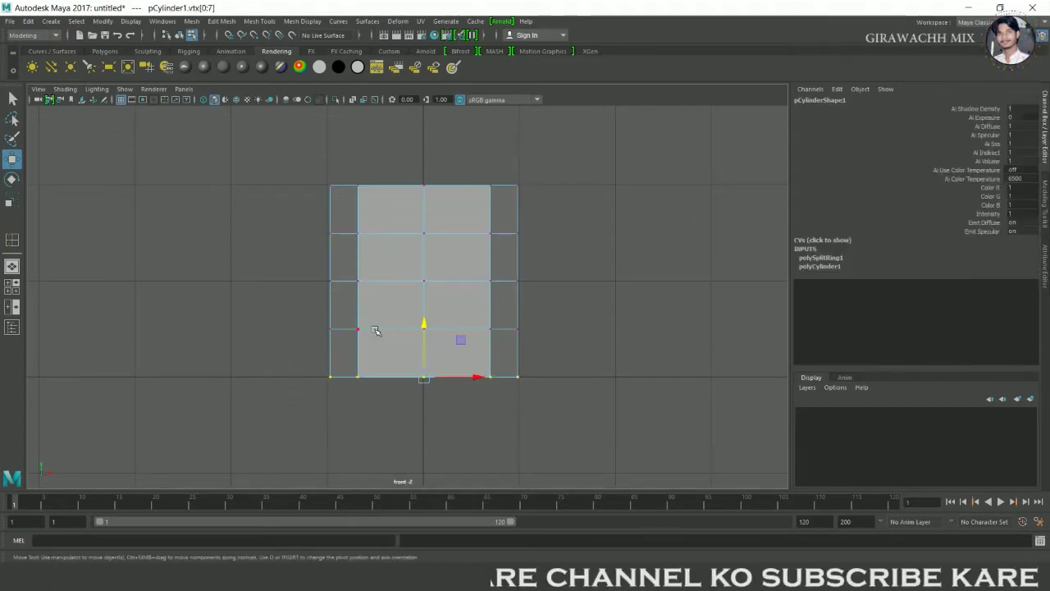
pyautogui.moveTo(442, 388); pyautogui.dragTo(397, 385, button='middle')
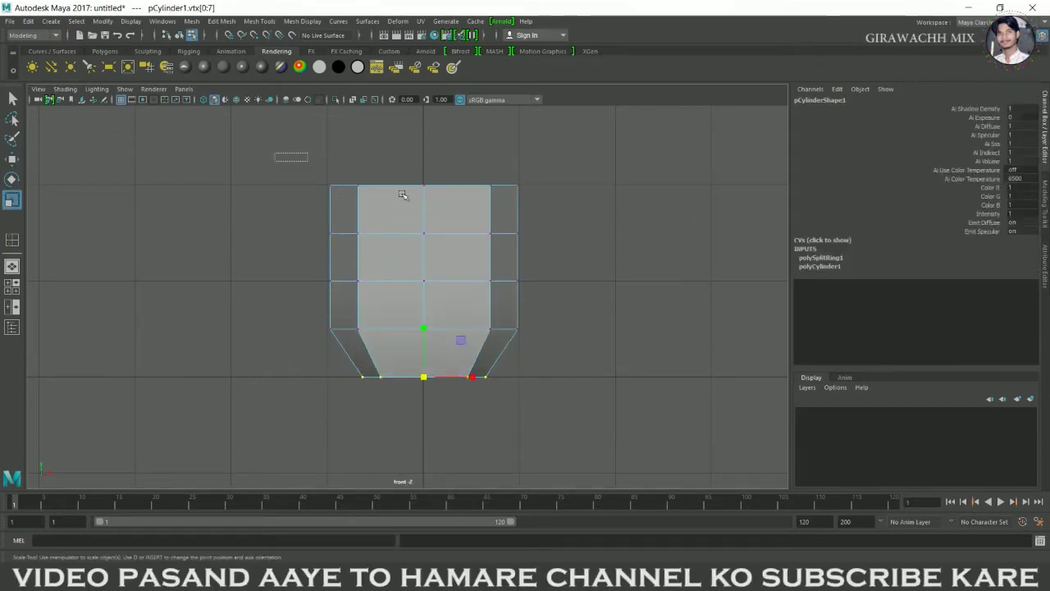
pyautogui.moveTo(616, 211); pyautogui.dragTo(616, 210)
pyautogui.moveTo(429, 199); pyautogui.dragTo(350, 199, button='middle')
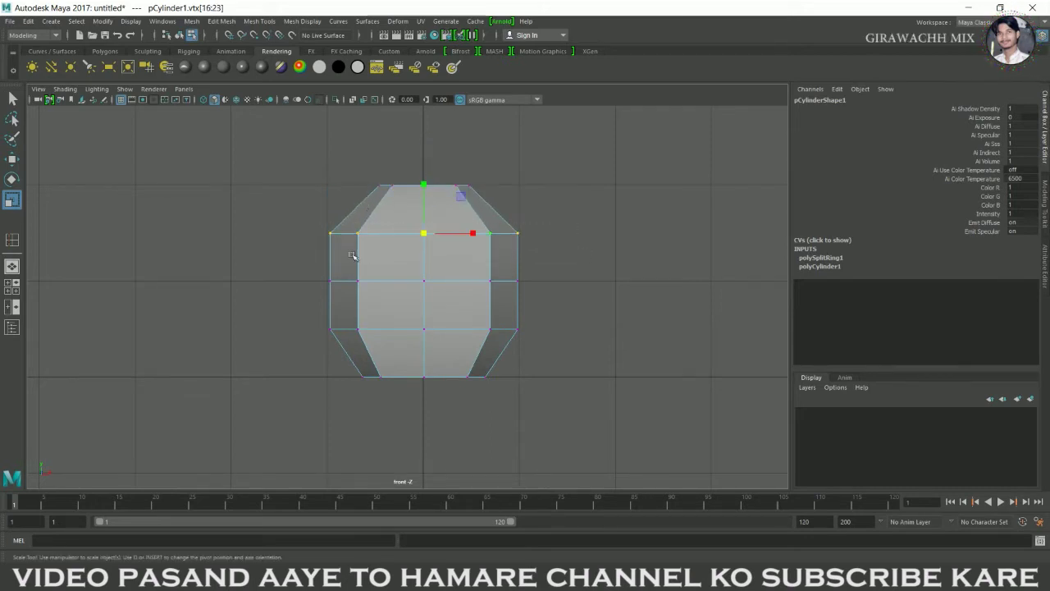
# Narrow the second and third vertex rings, then lower and narrow the top ring
pyautogui.moveTo(421, 247); pyautogui.dragTo(408, 245, button='middle')
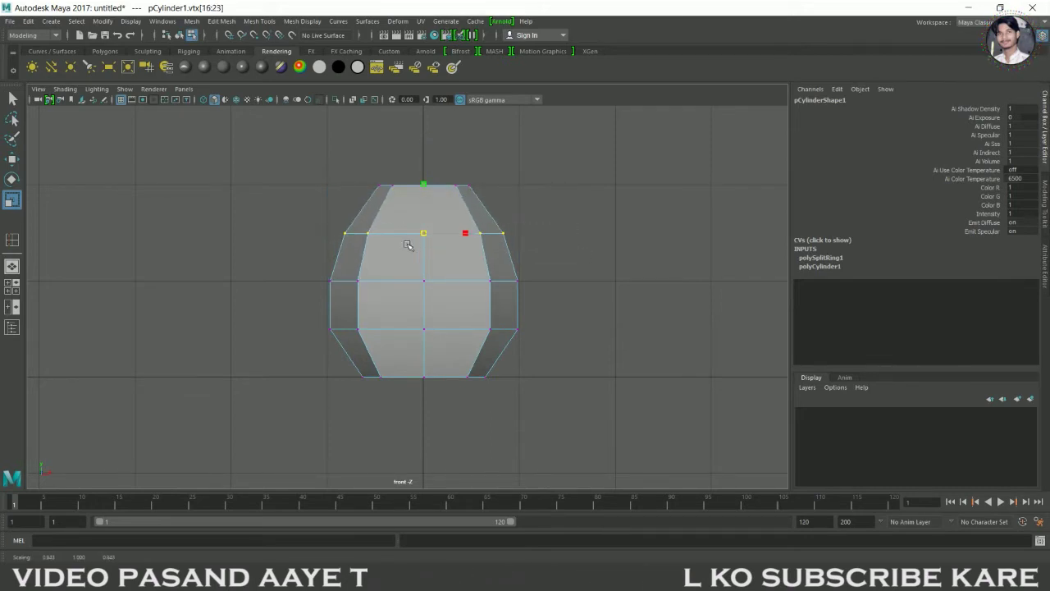
pyautogui.middleClick(405, 246)
pyautogui.moveTo(307, 324); pyautogui.dragTo(585, 359)
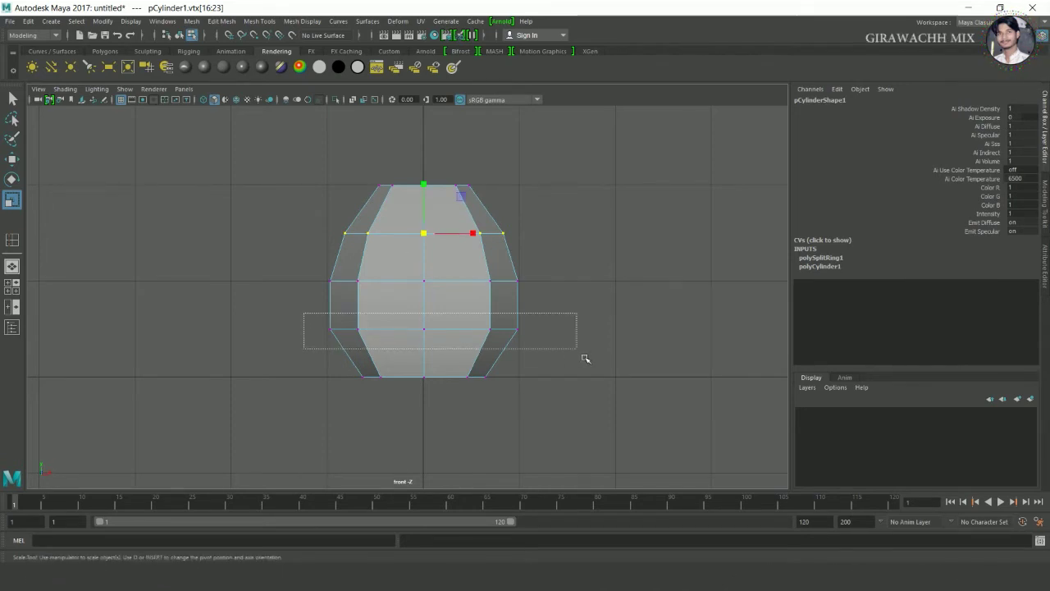
pyautogui.moveTo(422, 339); pyautogui.dragTo(420, 335, button='middle')
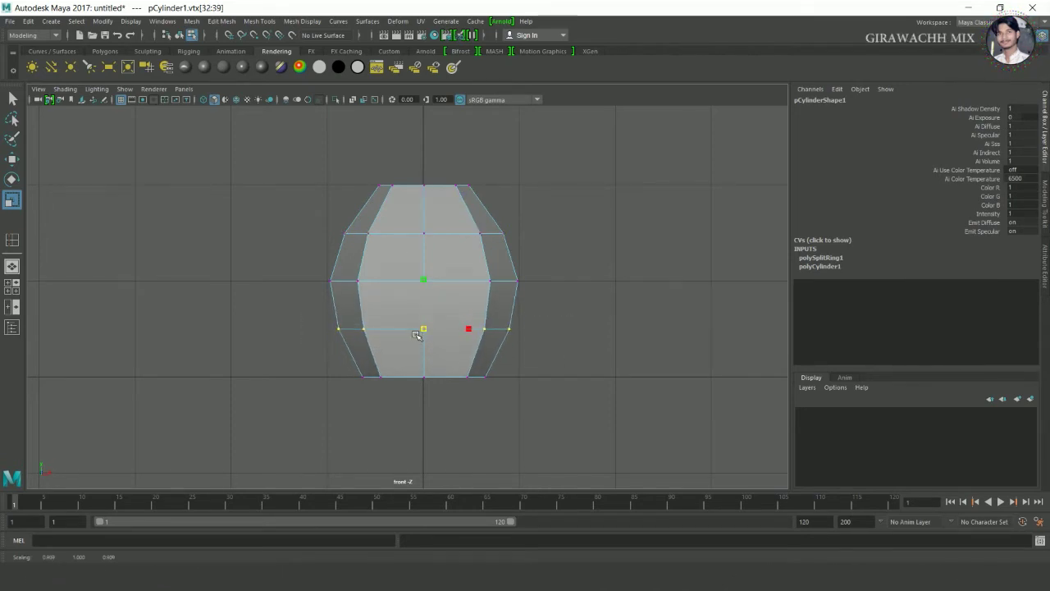
pyautogui.moveTo(288, 152); pyautogui.dragTo(628, 216)
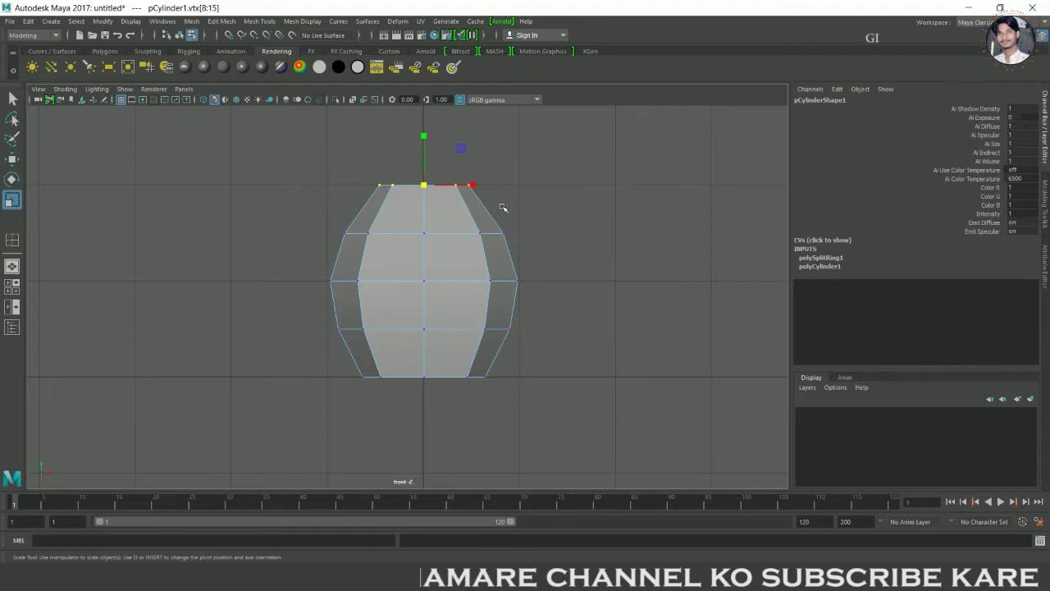
pyautogui.press('w')
pyautogui.moveTo(424, 144); pyautogui.dragTo(427, 158)
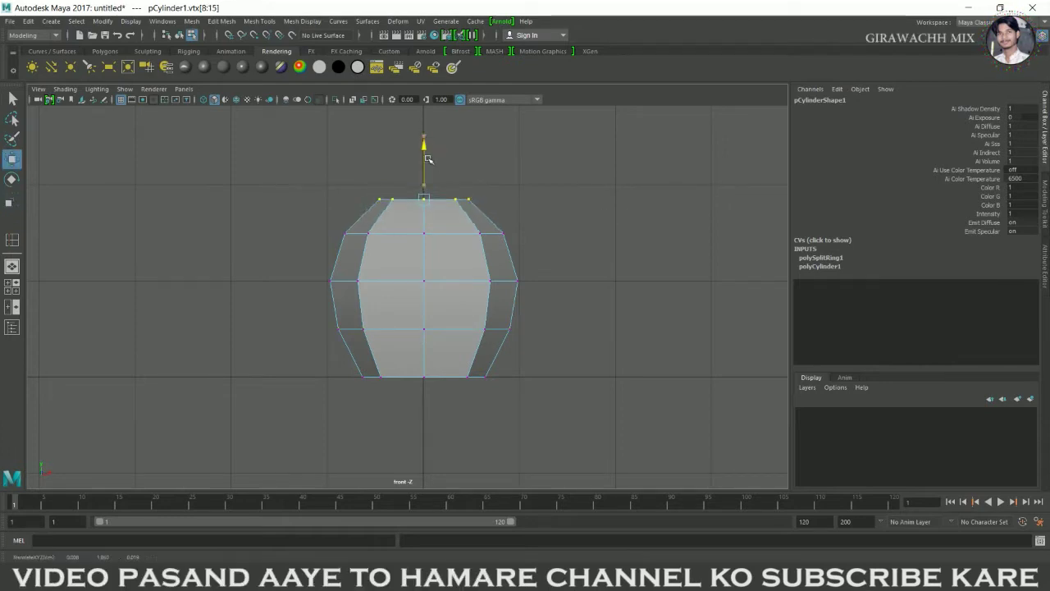
pyautogui.press('r')
pyautogui.moveTo(439, 215); pyautogui.dragTo(421, 210, button='middle')
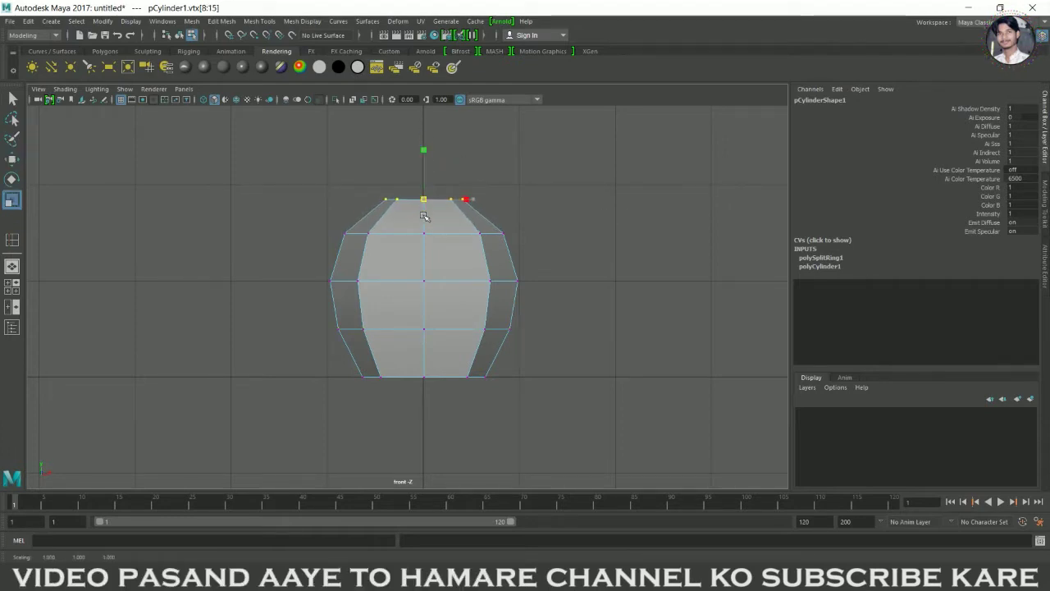
# Lower the upper vertex ring slightly and narrow the bottom ring
pyautogui.moveTo(304, 259); pyautogui.dragTo(601, 298)
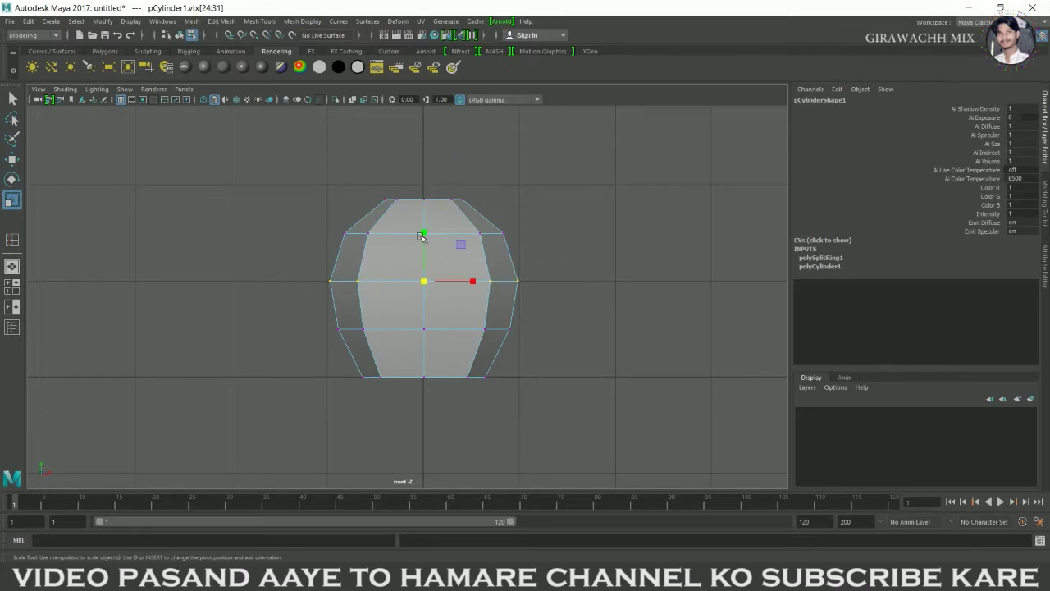
pyautogui.press('e')
pyautogui.moveTo(332, 218); pyautogui.dragTo(553, 258)
pyautogui.press('w')
pyautogui.moveTo(427, 191); pyautogui.dragTo(427, 201)
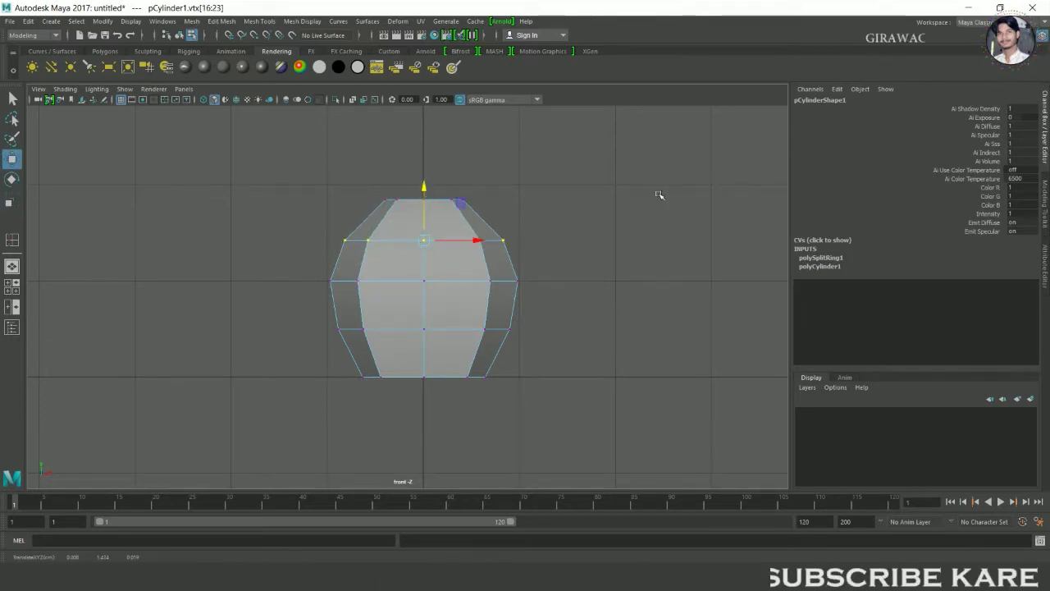
pyautogui.moveTo(326, 372); pyautogui.dragTo(622, 433)
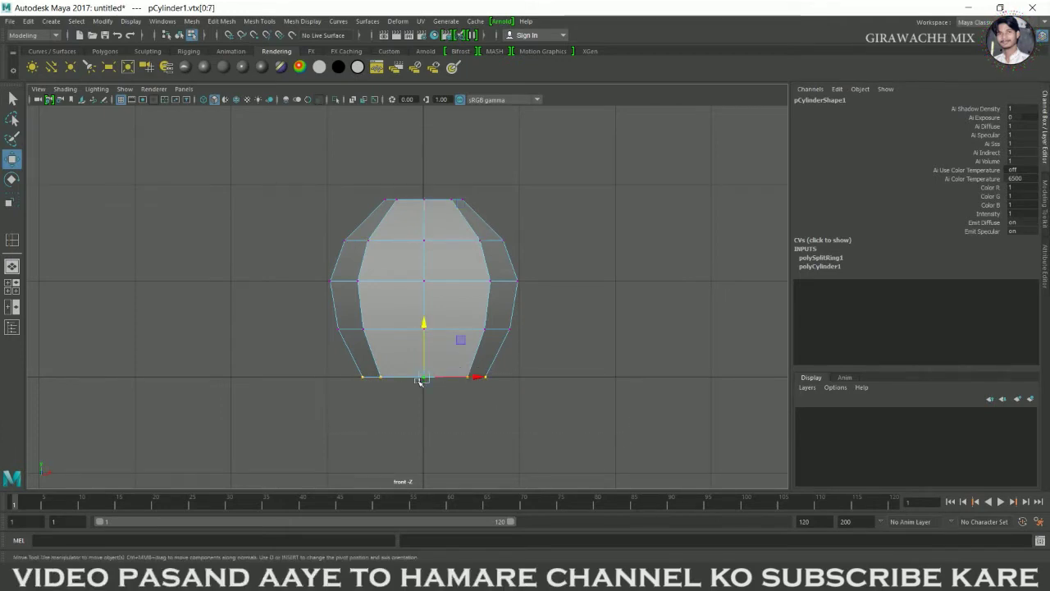
pyautogui.press('r')
pyautogui.moveTo(436, 389); pyautogui.dragTo(424, 385)
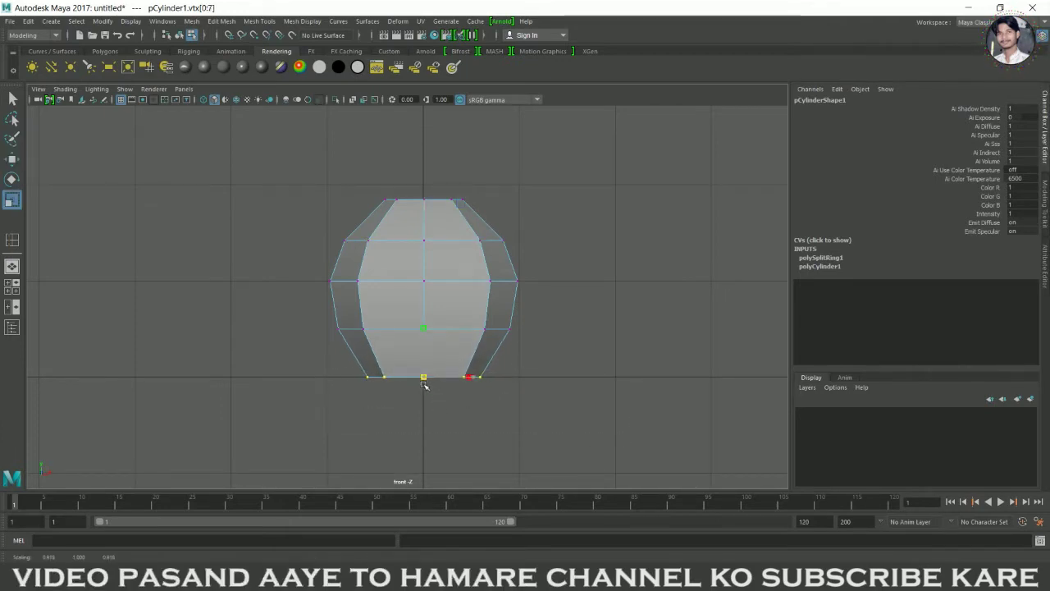
# Slightly narrow the lower-middle and middle rings, then return to the perspective view in object mode
pyautogui.moveTo(579, 362); pyautogui.dragTo(585, 352)
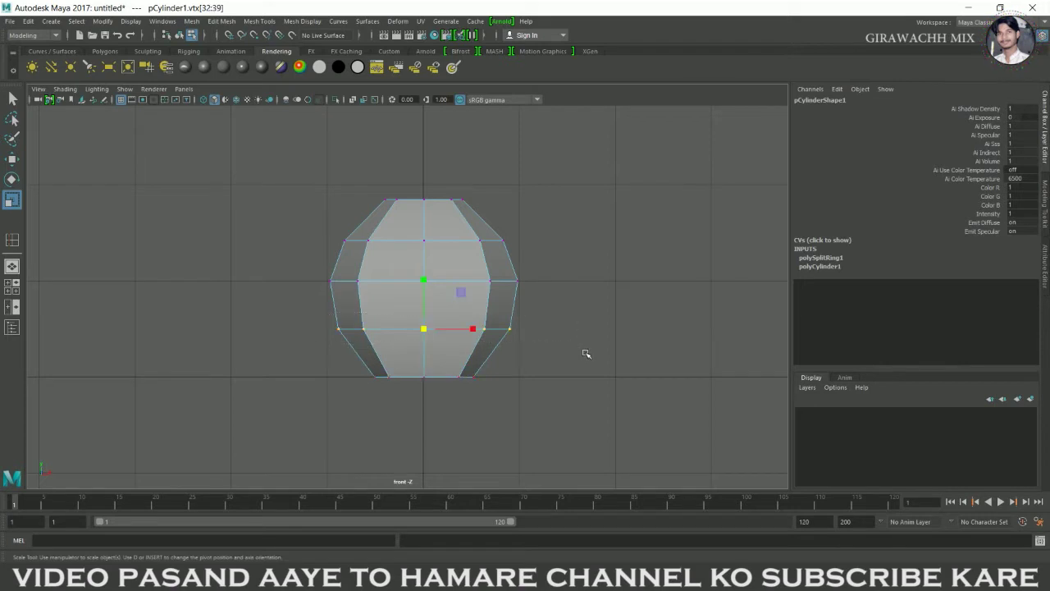
pyautogui.moveTo(427, 342); pyautogui.dragTo(420, 338)
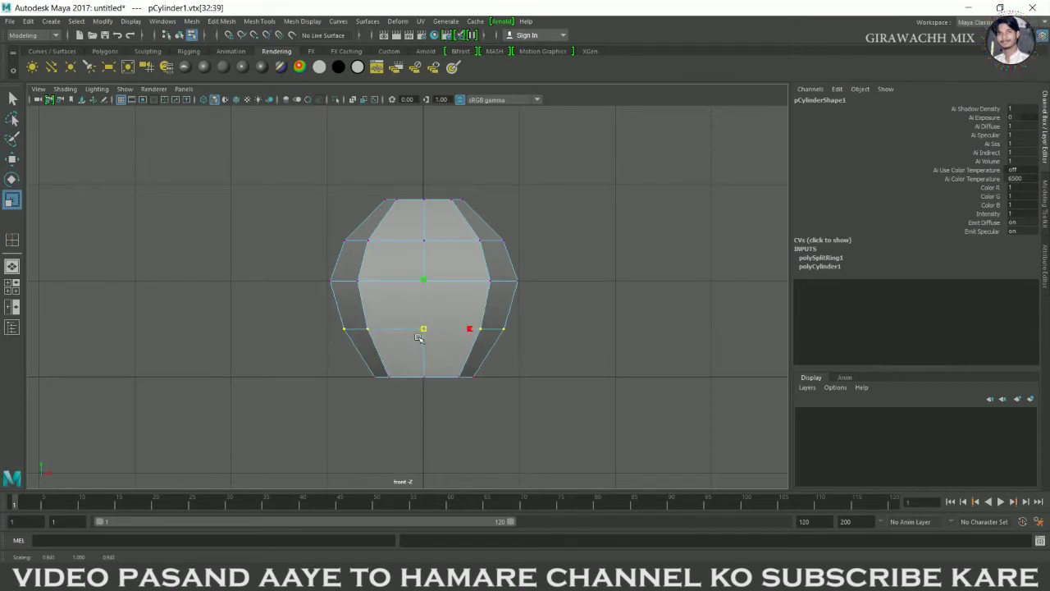
pyautogui.moveTo(309, 263); pyautogui.dragTo(627, 305)
pyautogui.moveTo(425, 292); pyautogui.dragTo(427, 285)
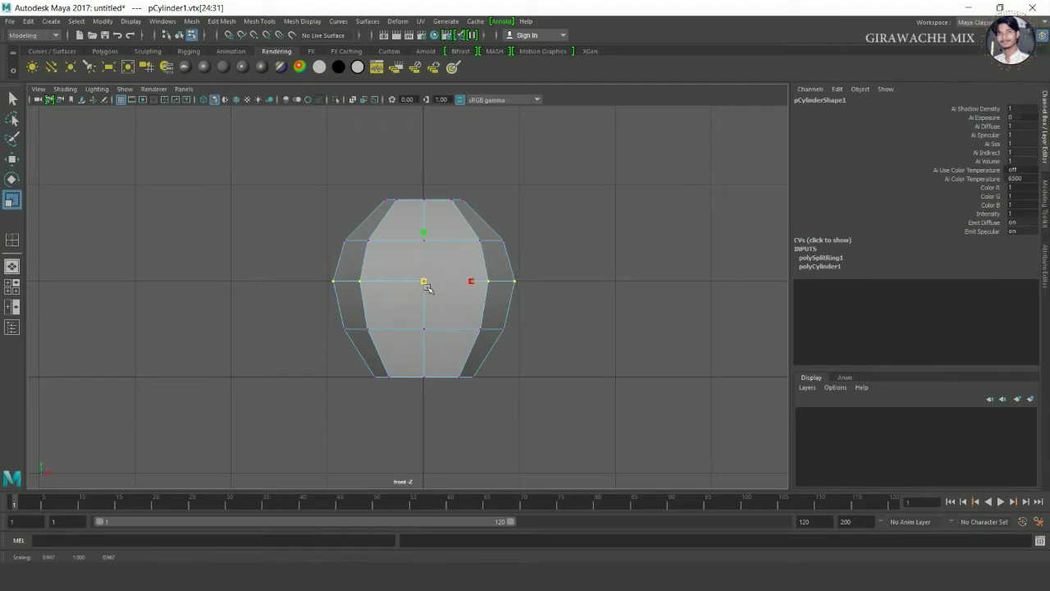
pyautogui.press('space')
pyautogui.press('space')
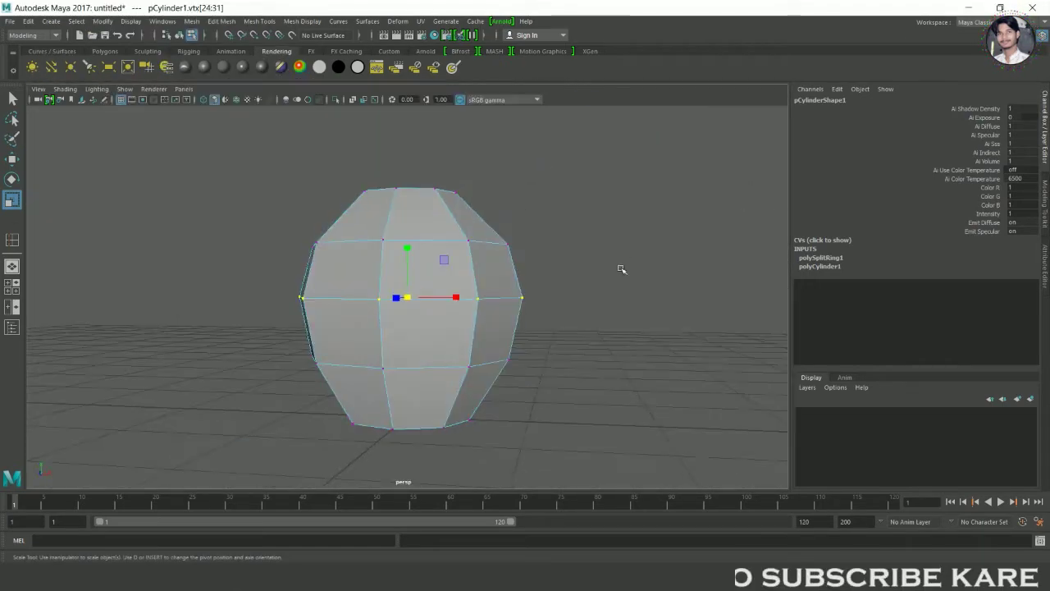
pyautogui.keyDown('alt'); pyautogui.moveTo(621, 270); pyautogui.dragTo(468, 252); pyautogui.keyUp('alt')
pyautogui.press('3')
pyautogui.moveTo(467, 252); pyautogui.dragTo(600, 213, button='right')
# Insert an edge loop near the pot's bottom and preview the pot smoothed with 3
pyautogui.keyDown('alt'); pyautogui.moveTo(600, 214); pyautogui.dragTo(603, 246); pyautogui.keyUp('alt')
pyautogui.click(407, 304)
pyautogui.press('1')
pyautogui.keyDown('alt'); pyautogui.moveTo(459, 370); pyautogui.dragTo(468, 375); pyautogui.keyUp('alt')
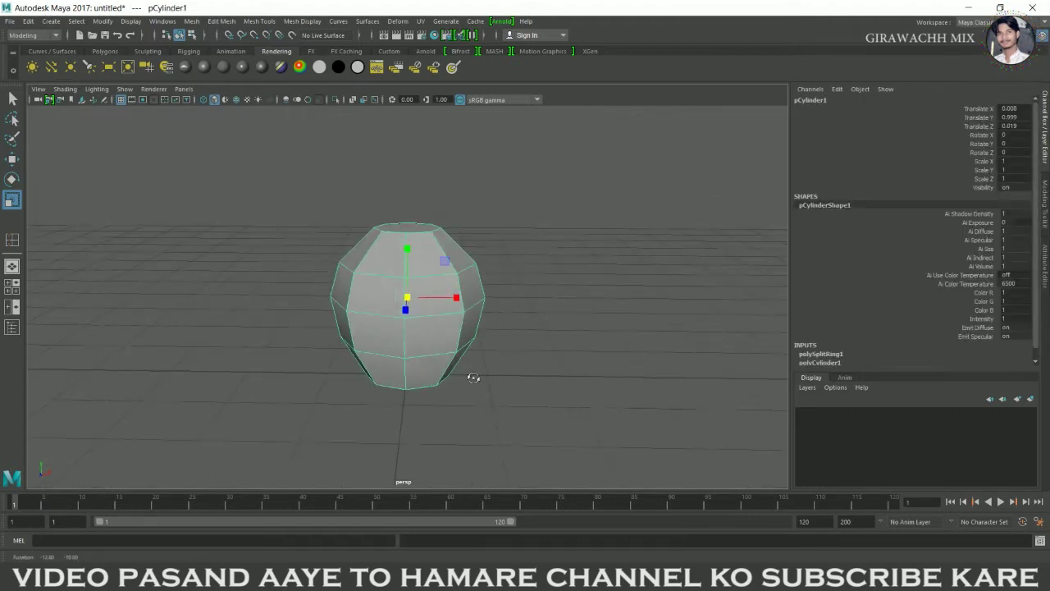
pyautogui.keyDown('shift'); pyautogui.moveTo(392, 311); pyautogui.dragTo(300, 349, button='right'); pyautogui.keyUp('shift')
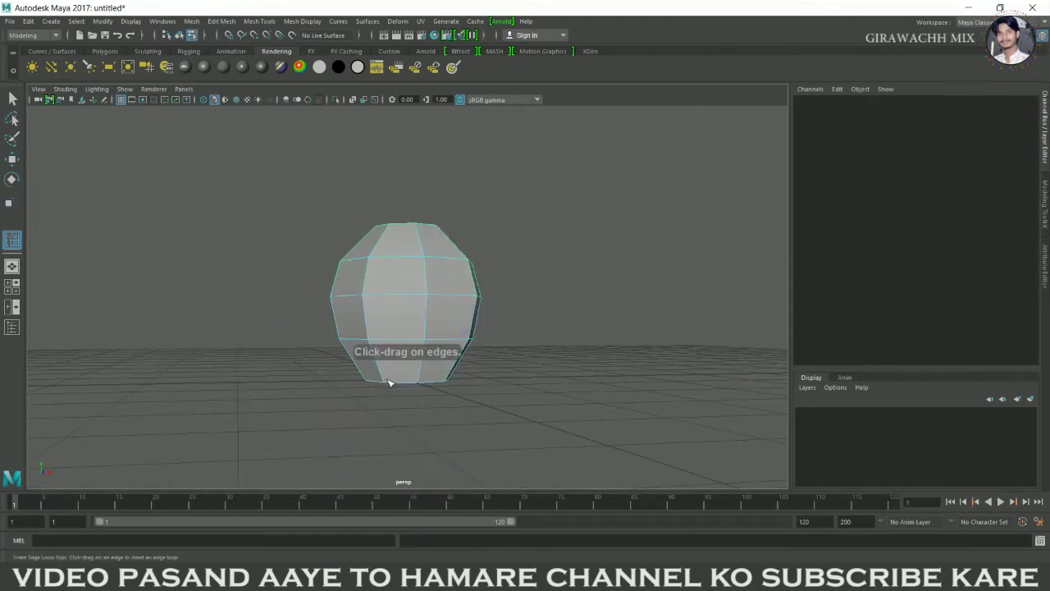
pyautogui.click(391, 382)
pyautogui.press('w')
pyautogui.press('3')
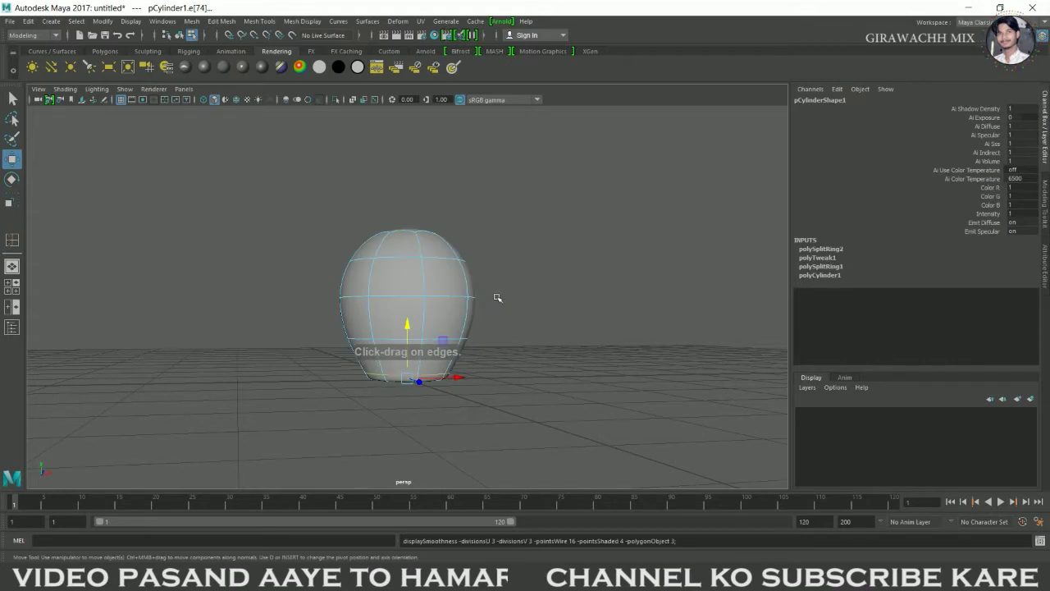
pyautogui.moveTo(484, 270); pyautogui.dragTo(539, 248, button='right')
pyautogui.click(574, 267)
pyautogui.keyDown('alt'); pyautogui.moveTo(575, 267); pyautogui.dragTo(534, 368); pyautogui.keyUp('alt')
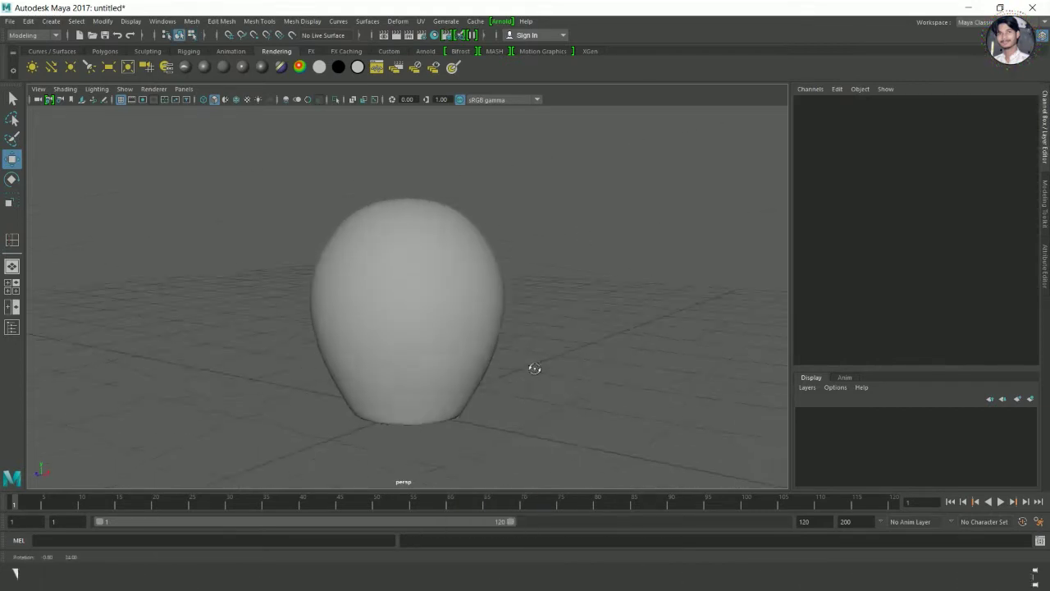
pyautogui.click(502, 349)
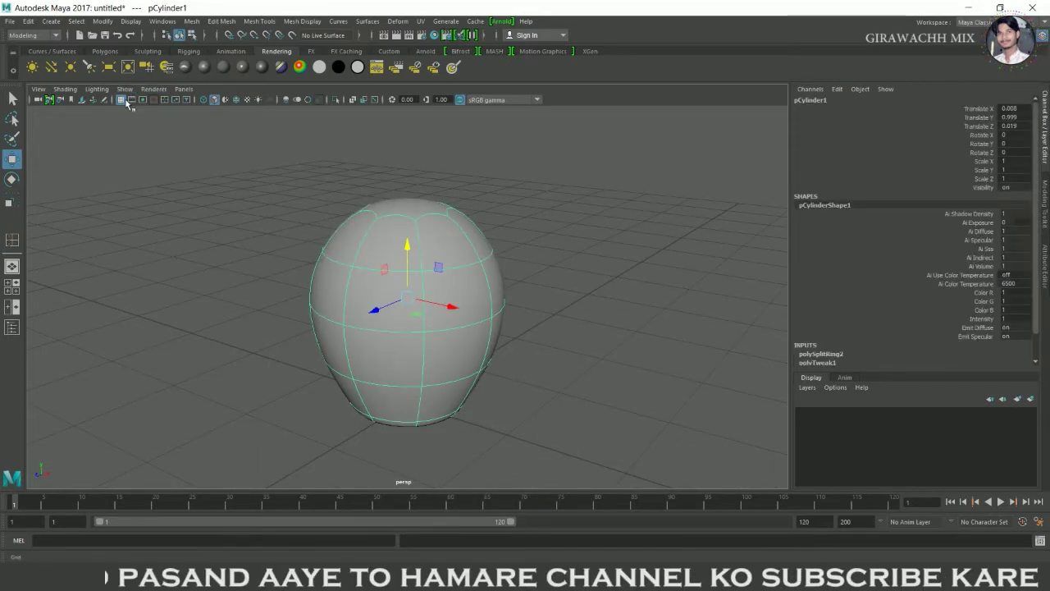
# Extrude the pot's bottom face, then return to the smoothed preview
pyautogui.click(97, 89)
pyautogui.keyDown('alt'); pyautogui.moveTo(461, 328); pyautogui.dragTo(528, 297); pyautogui.keyUp('alt')
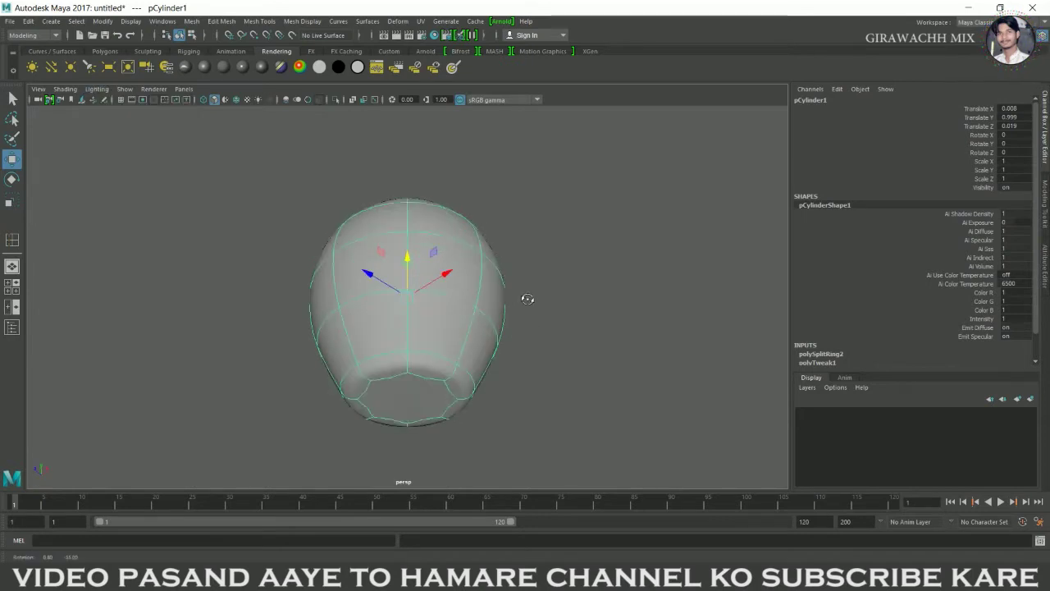
pyautogui.press('1')
pyautogui.moveTo(400, 269); pyautogui.dragTo(407, 297, button='right')
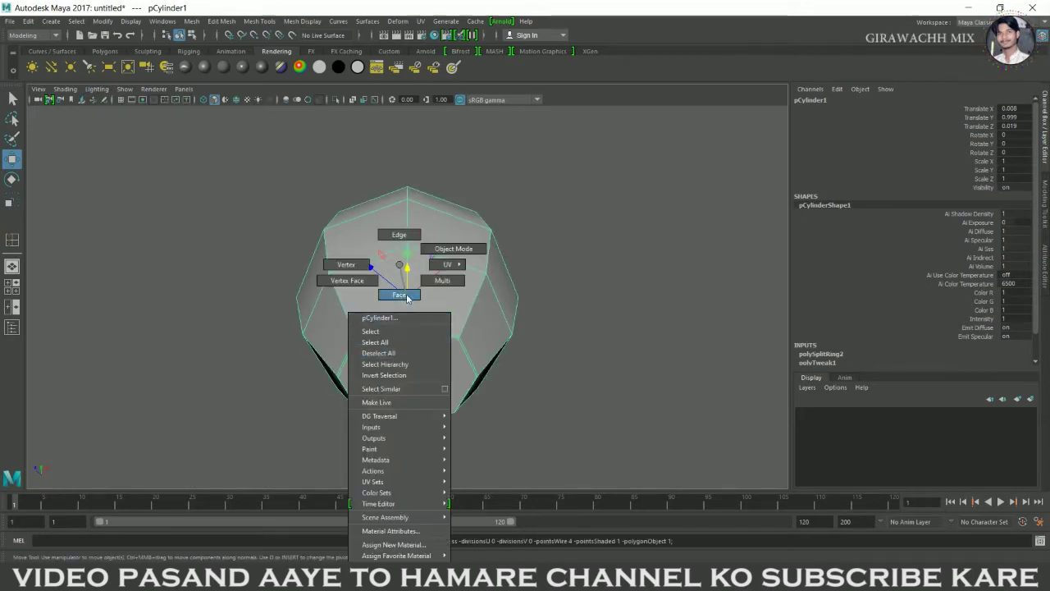
pyautogui.click(408, 361)
pyautogui.keyDown('shift'); pyautogui.moveTo(408, 361); pyautogui.dragTo(406, 371, button='right'); pyautogui.keyUp('shift')
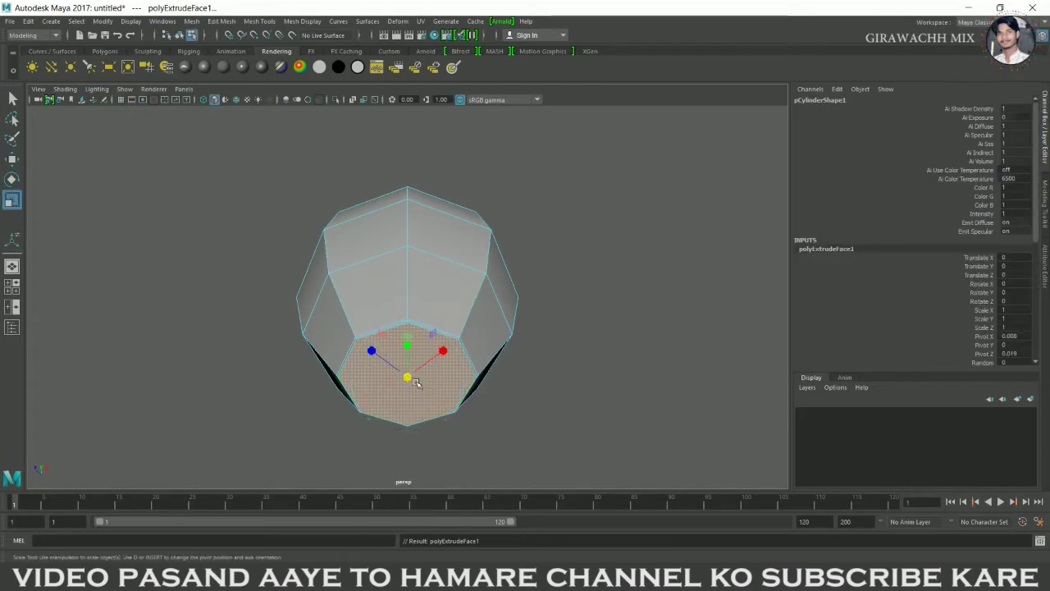
pyautogui.click(534, 270)
pyautogui.press('3')
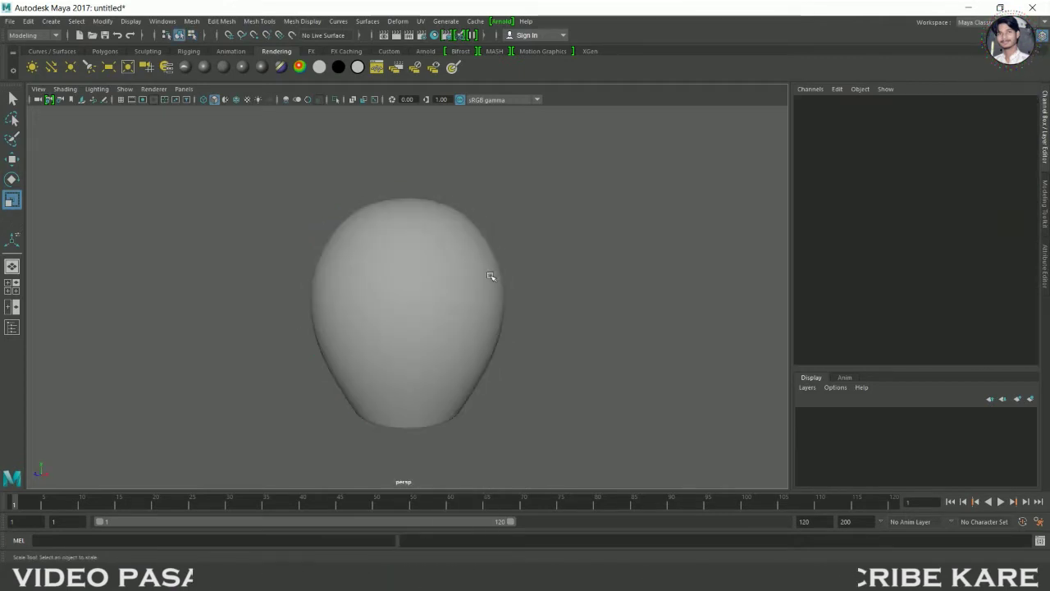
# Squash the pot along Y to Scale Y 0.714
pyautogui.scroll(2, 525, 302)
pyautogui.keyDown('alt'); pyautogui.moveTo(525, 302); pyautogui.dragTo(517, 279); pyautogui.keyUp('alt')
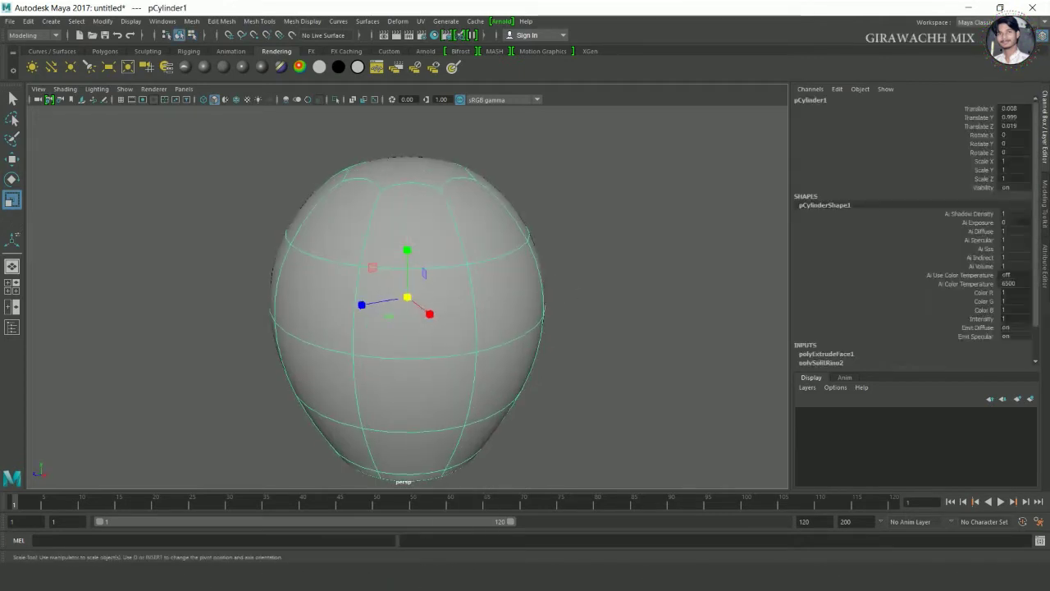
pyautogui.scroll(-3, 510, 261)
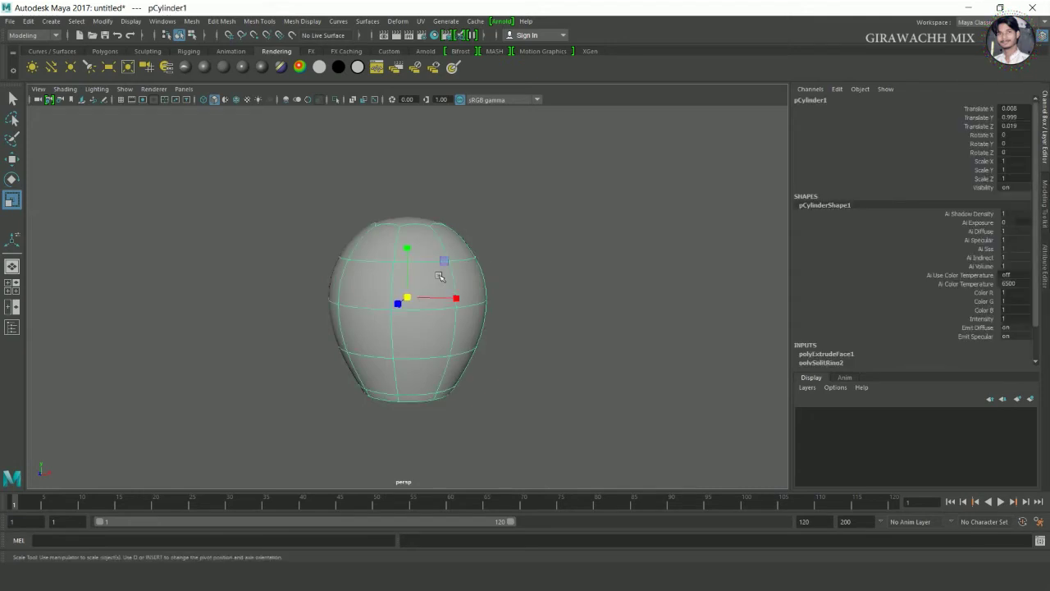
pyautogui.moveTo(407, 247); pyautogui.dragTo(417, 267)
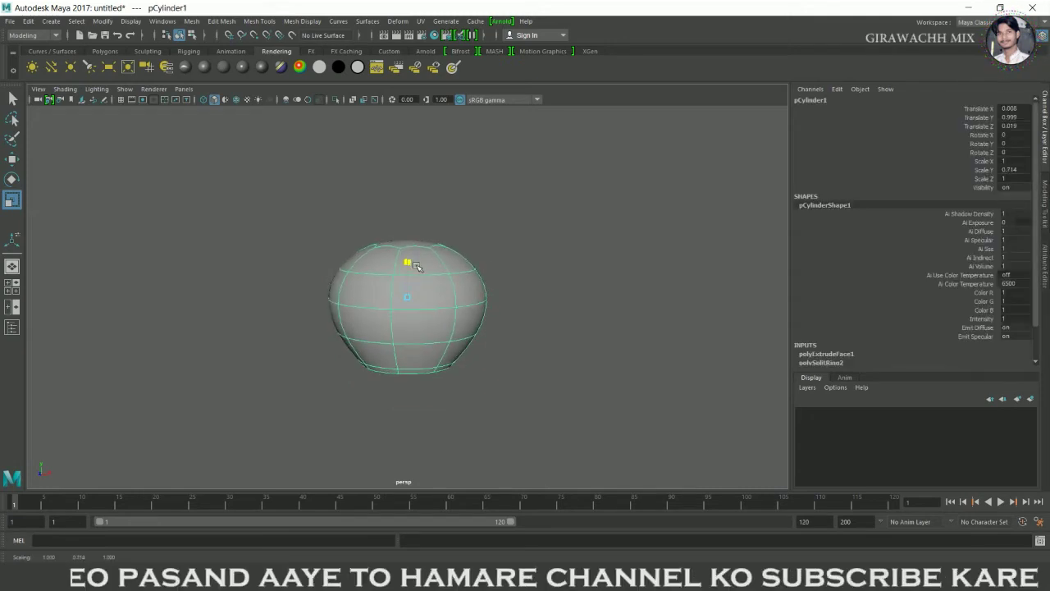
# Undo the Y squash and, in front view, rescale the pot to Scale Y 0.867
pyautogui.keyDown('alt'); pyautogui.moveTo(407, 308); pyautogui.dragTo(459, 308); pyautogui.keyUp('alt')
pyautogui.hotkey('ctrl', 'z')
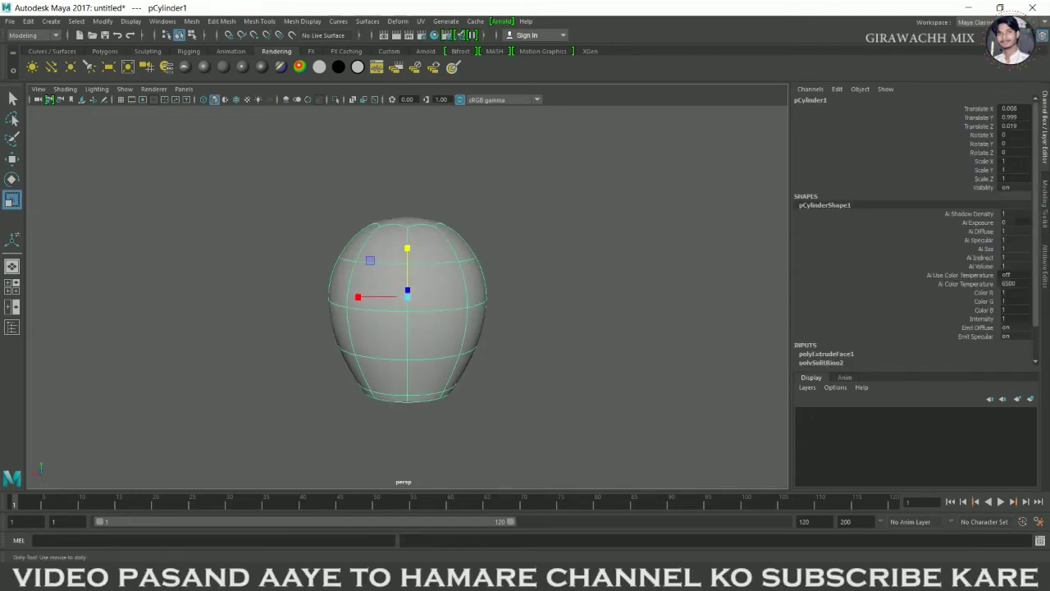
pyautogui.hotkey('ctrl', 'z')
pyautogui.press('space')
pyautogui.moveTo(427, 233); pyautogui.dragTo(425, 239)
# Lower the pot to Translate Y 0.873 and return to the four-view layout
pyautogui.press('w')
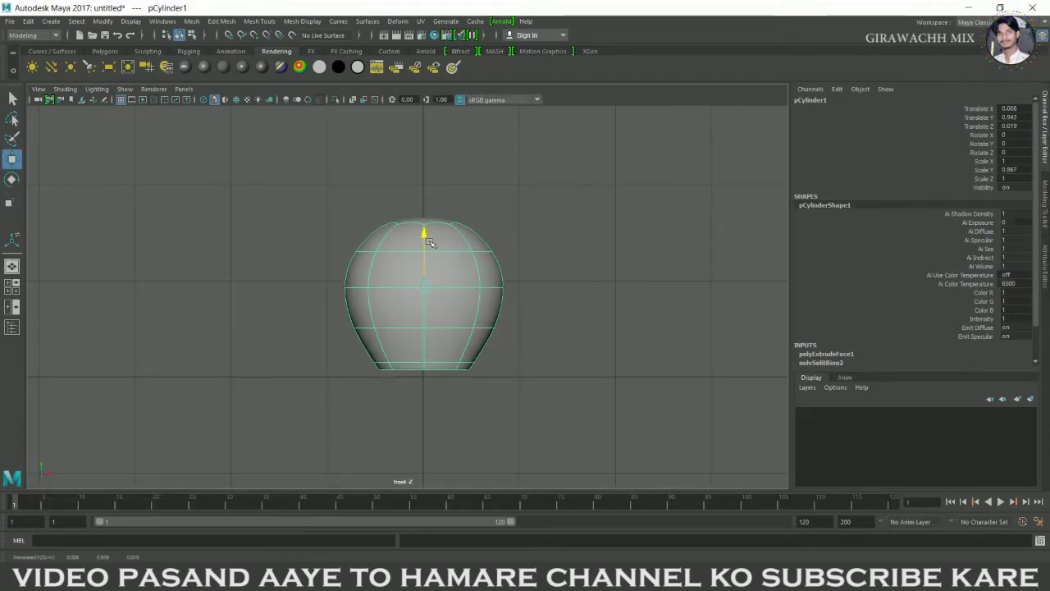
pyautogui.press('space')
pyautogui.press('space')
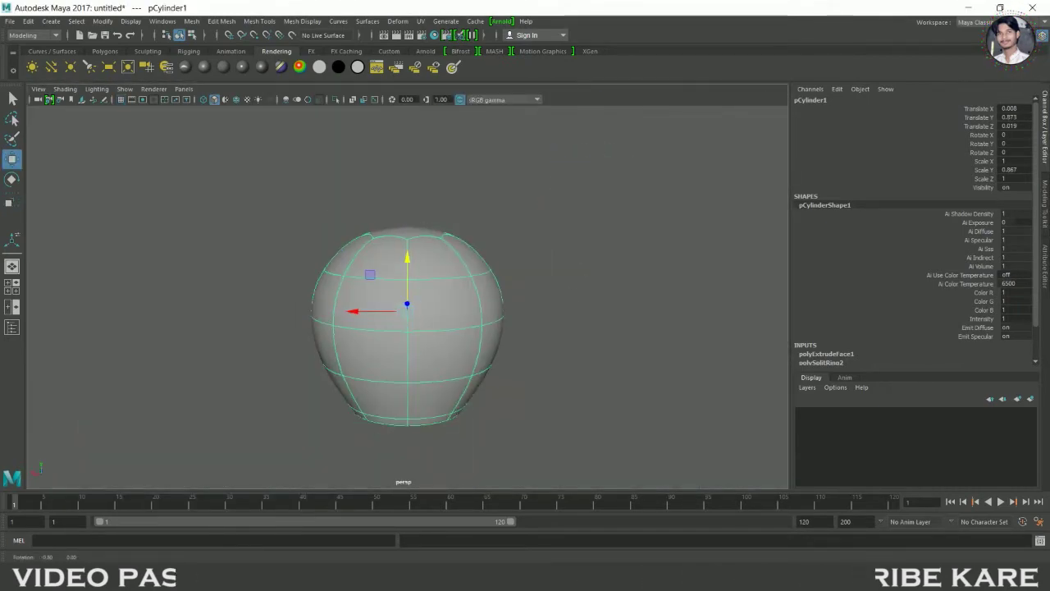
pyautogui.scroll(3, 460, 261)
pyautogui.scroll(2, 460, 261)
pyautogui.press('space')
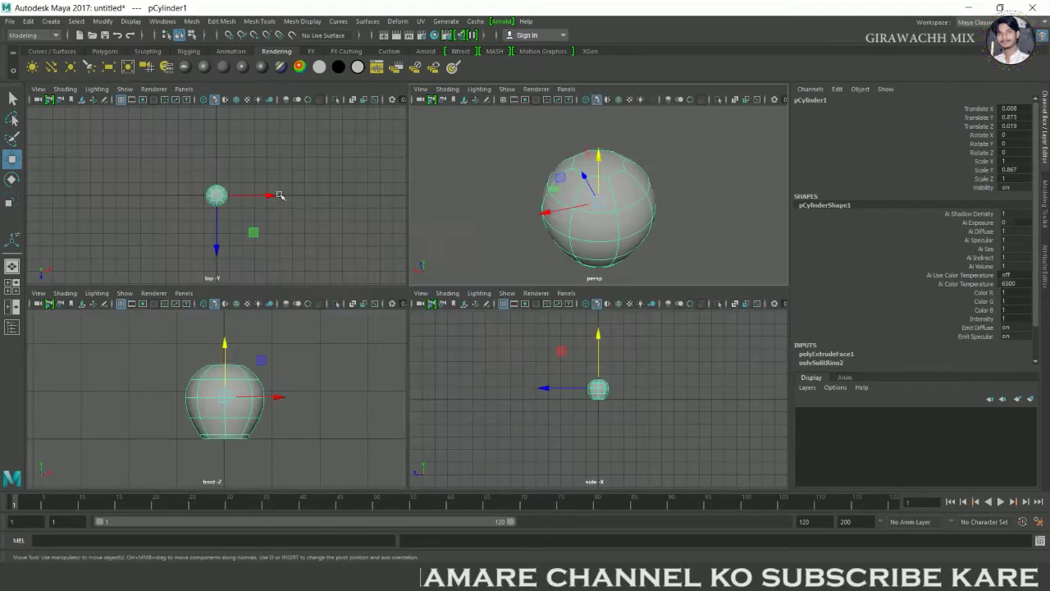
pyautogui.press('space')
# In top view, Multi-Cut two edges across the octagonal top cap from left to right inner edge
pyautogui.press('f')
pyautogui.press('1')
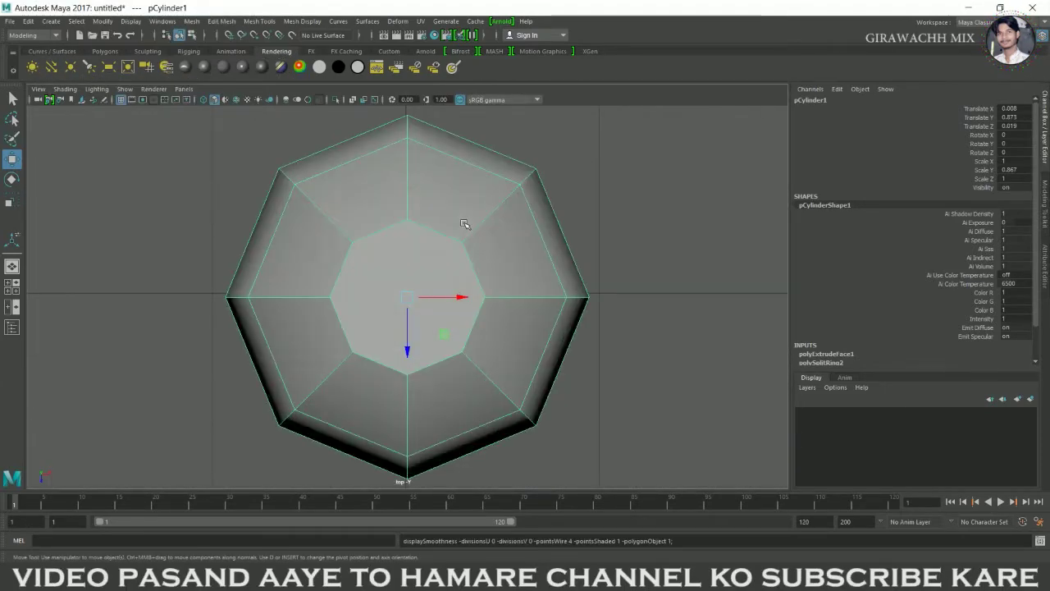
pyautogui.keyDown('alt'); pyautogui.moveTo(400, 265); pyautogui.dragTo(679, 289, button='right'); pyautogui.keyUp('alt')
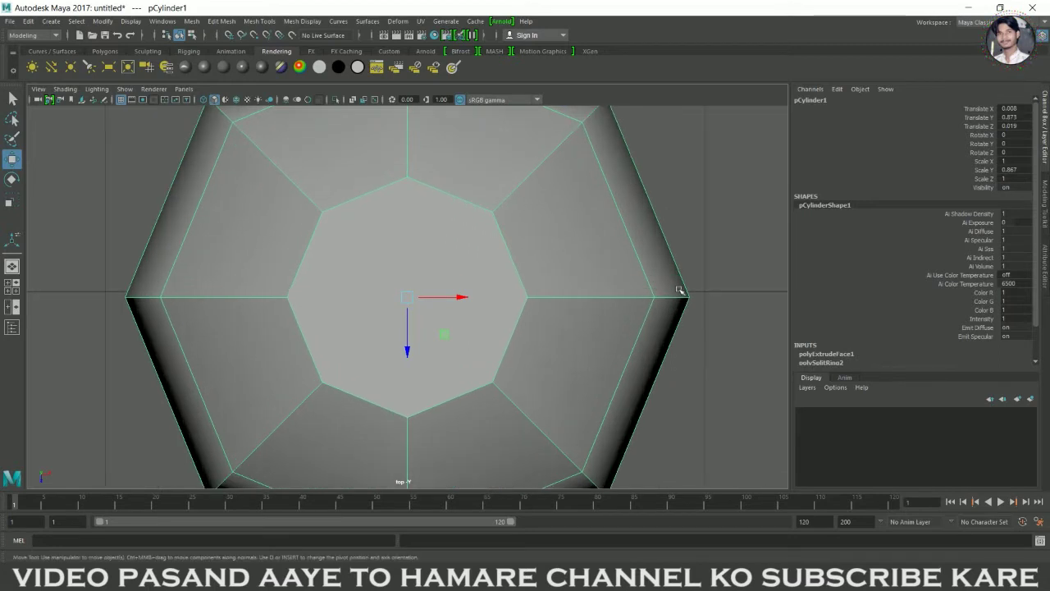
pyautogui.rightClick(404, 238)
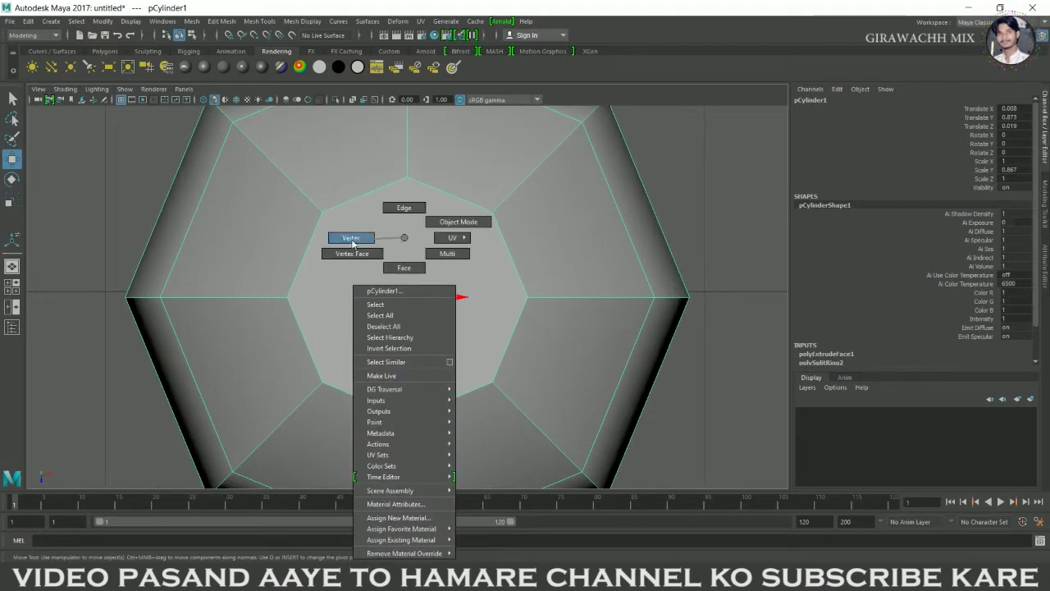
pyautogui.moveTo(352, 243)
pyautogui.mouseDown(button='right')
pyautogui.moveTo(457, 223)
pyautogui.moveTo(379, 245)
pyautogui.mouseUp(button='right')
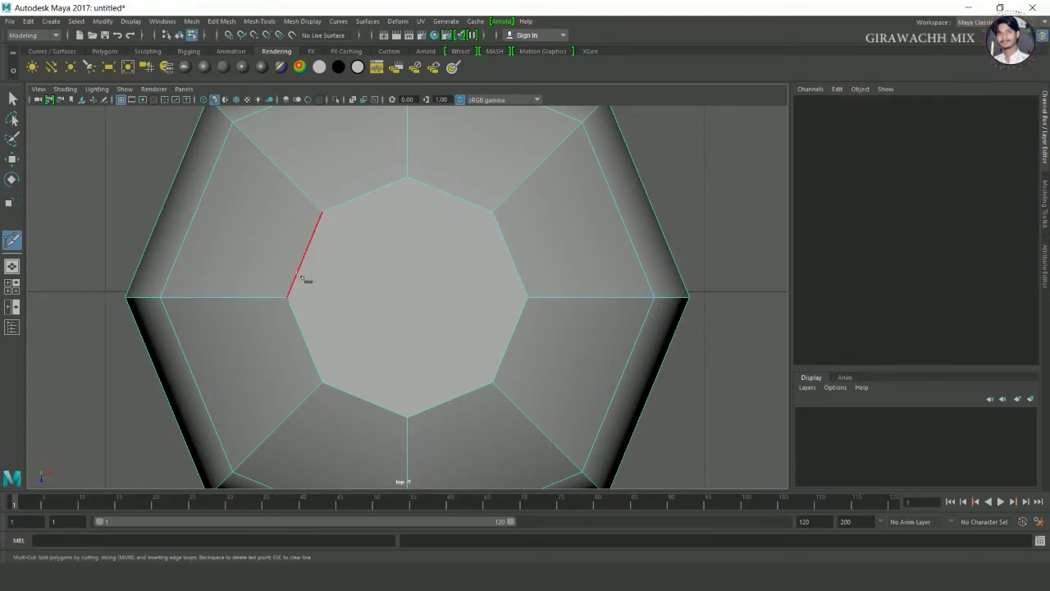
pyautogui.click(295, 278)
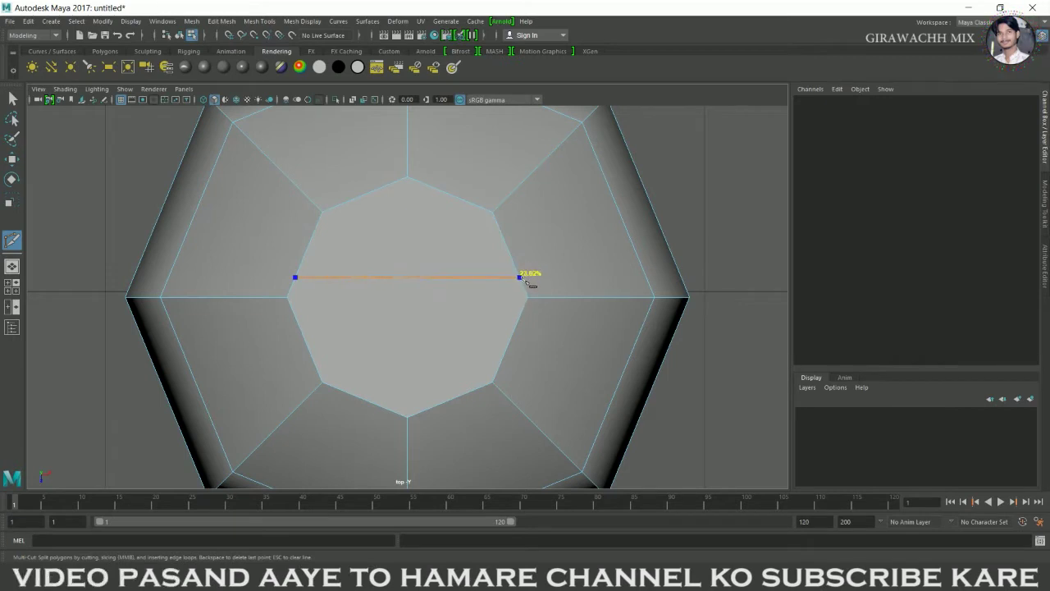
pyautogui.click(520, 278)
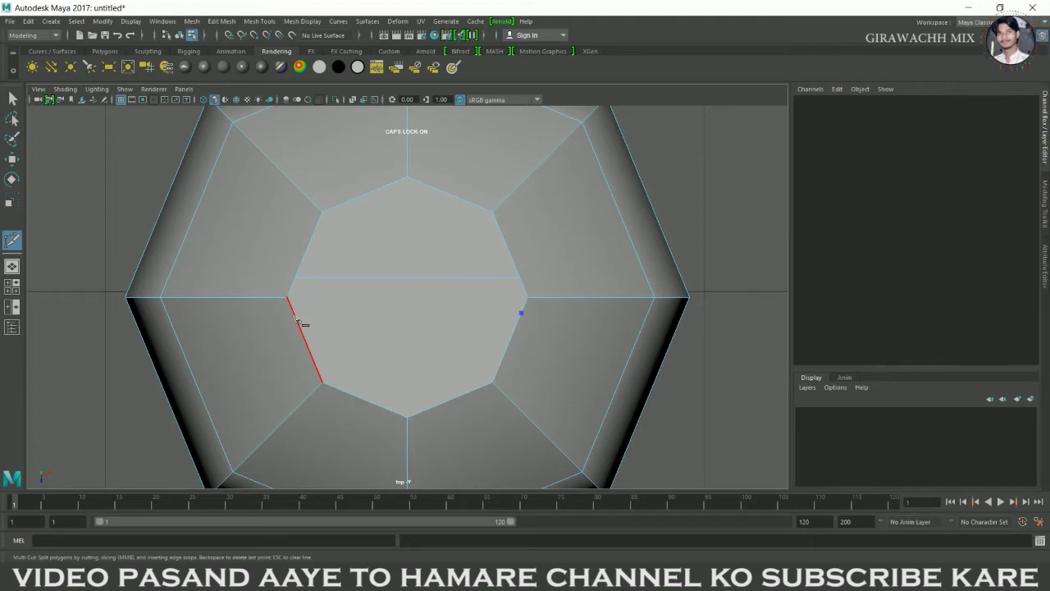
pyautogui.click(338, 278)
pyautogui.press('w')
# Bring up the pot's marking menu again to choose the Insert Edge Loop Tool
pyautogui.keyDown('shift'); pyautogui.moveTo(410, 259); pyautogui.dragTo(335, 283, button='right'); pyautogui.keyUp('shift')
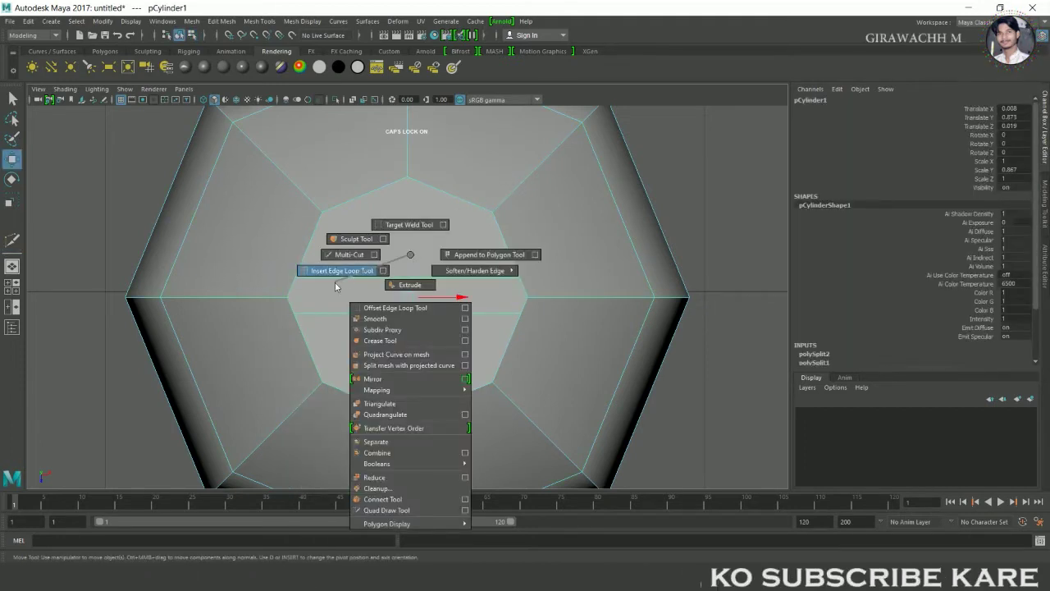
pyautogui.keyDown('shift'); pyautogui.rightClick(372, 274); pyautogui.keyUp('shift')
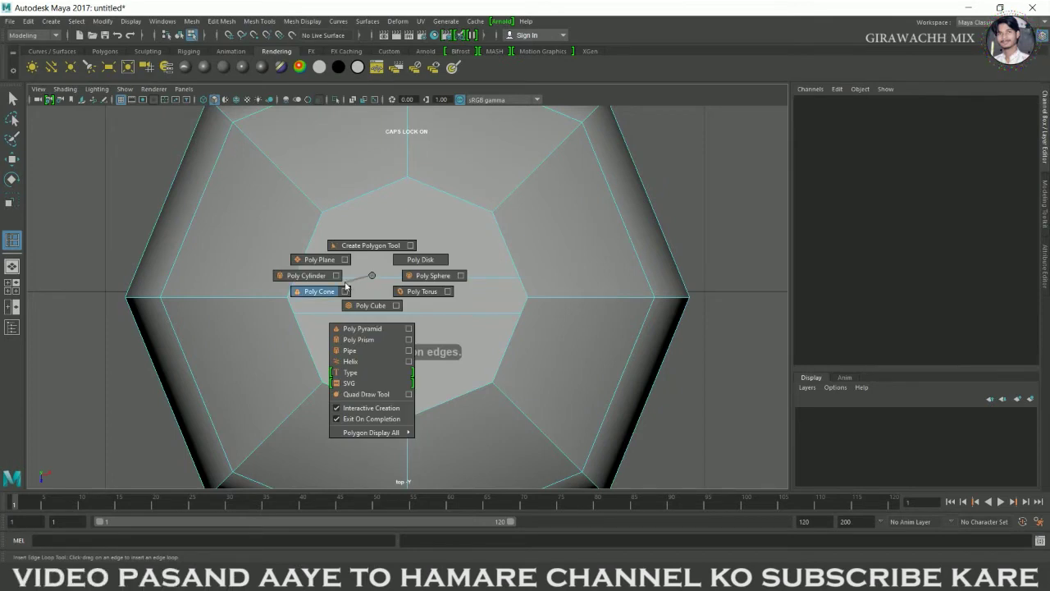
pyautogui.press('w')
pyautogui.rightClick(373, 279)
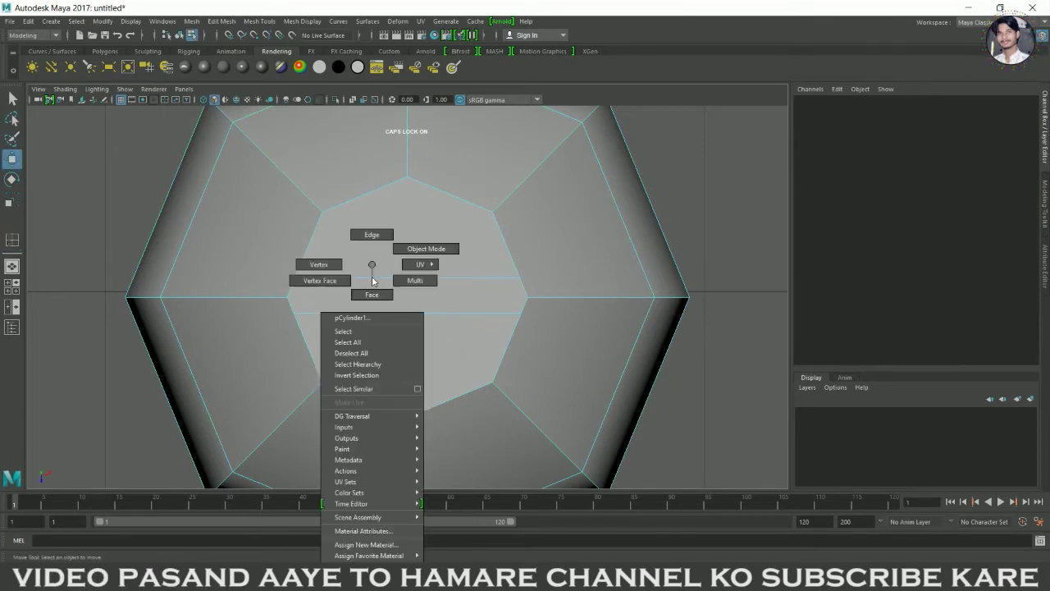
# Insert two parallel edge loops across the top cap's middle, closing the tool settings, then deselect
pyautogui.moveTo(368, 265)
pyautogui.keyDown('shift'); pyautogui.mouseDown(button='right')
pyautogui.moveTo(332, 283)
pyautogui.moveTo(342, 282)
pyautogui.mouseUp(button='right'); pyautogui.keyUp('shift')
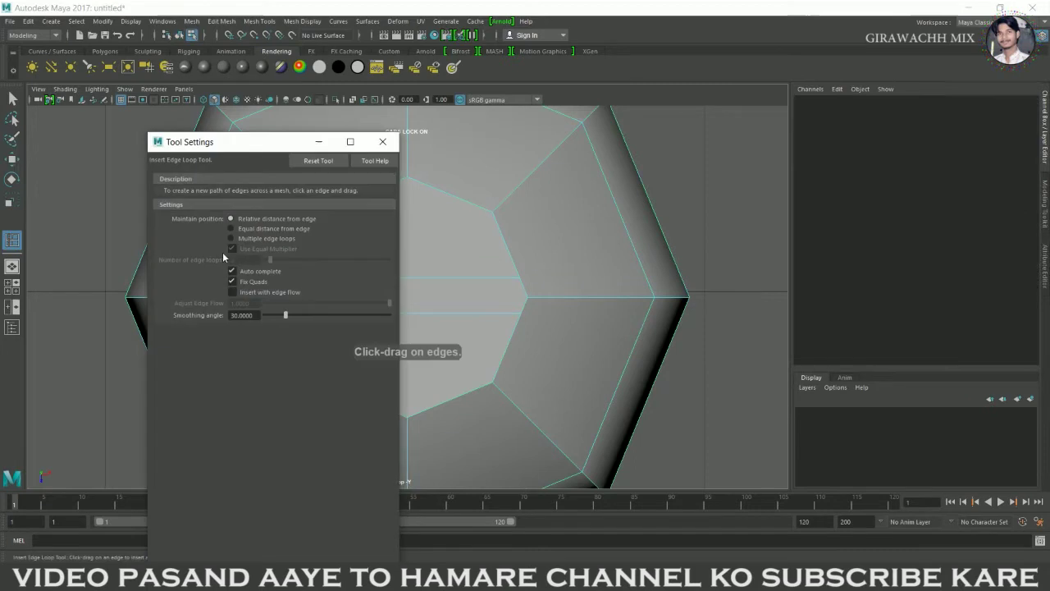
pyautogui.click(457, 283)
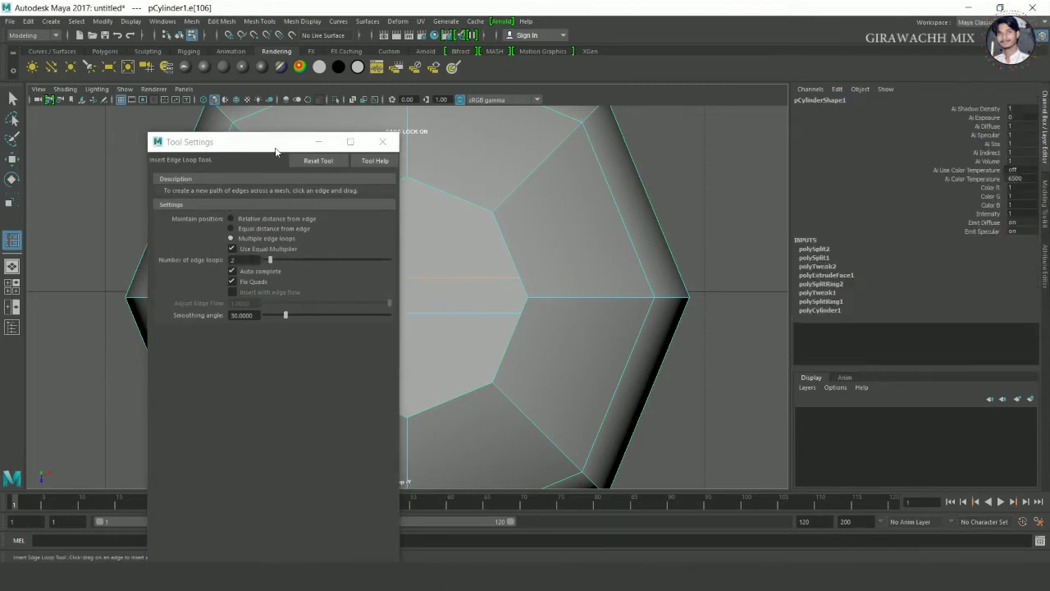
pyautogui.moveTo(276, 152); pyautogui.dragTo(695, 176)
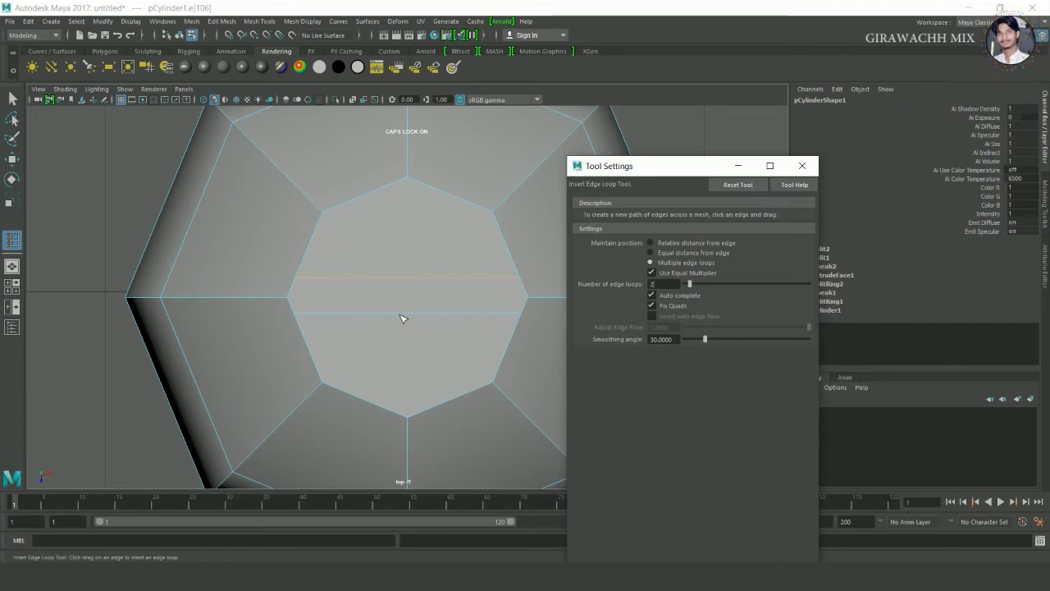
pyautogui.click(802, 166)
pyautogui.click(454, 321)
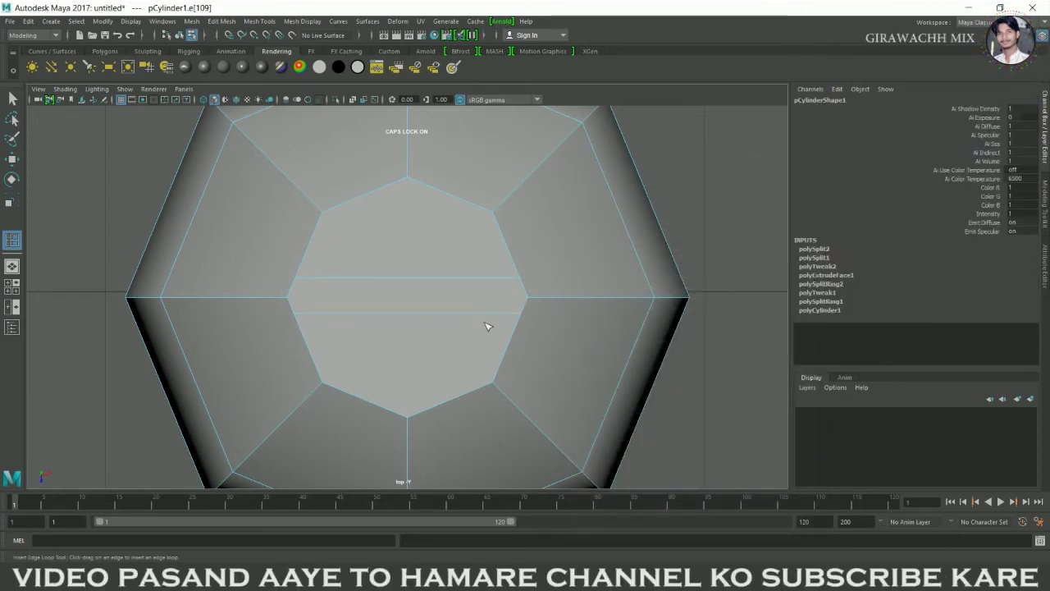
pyautogui.hotkey('ctrl', 'z')
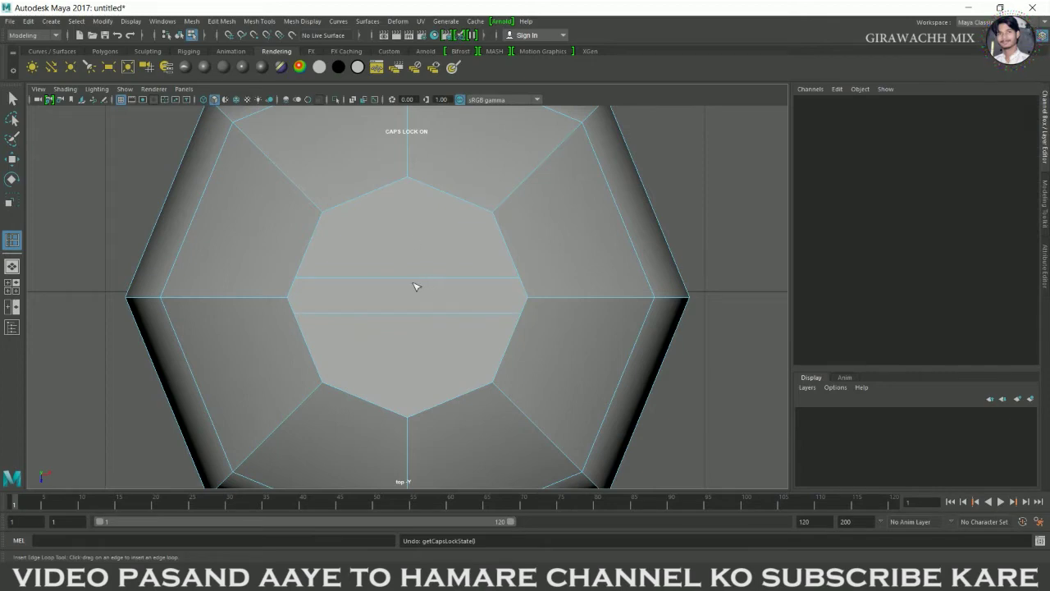
# In perspective, preview the pot smoothed, orbit to look down on the top cap, and pick Multi-Cut
pyautogui.press('w')
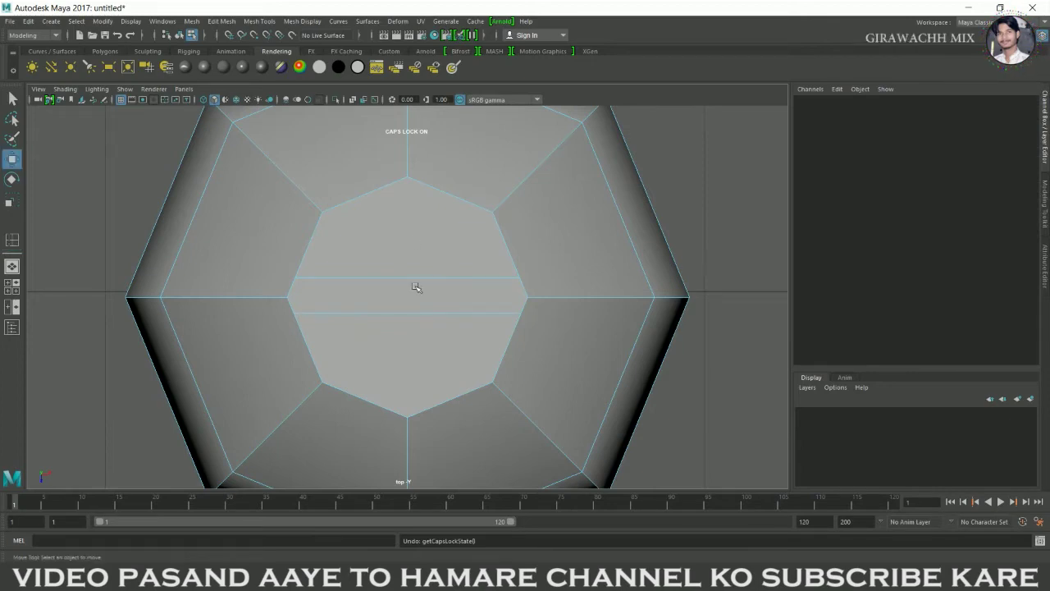
pyautogui.moveTo(410, 264); pyautogui.dragTo(356, 280, button='right')
pyautogui.press('space')
pyautogui.press('space')
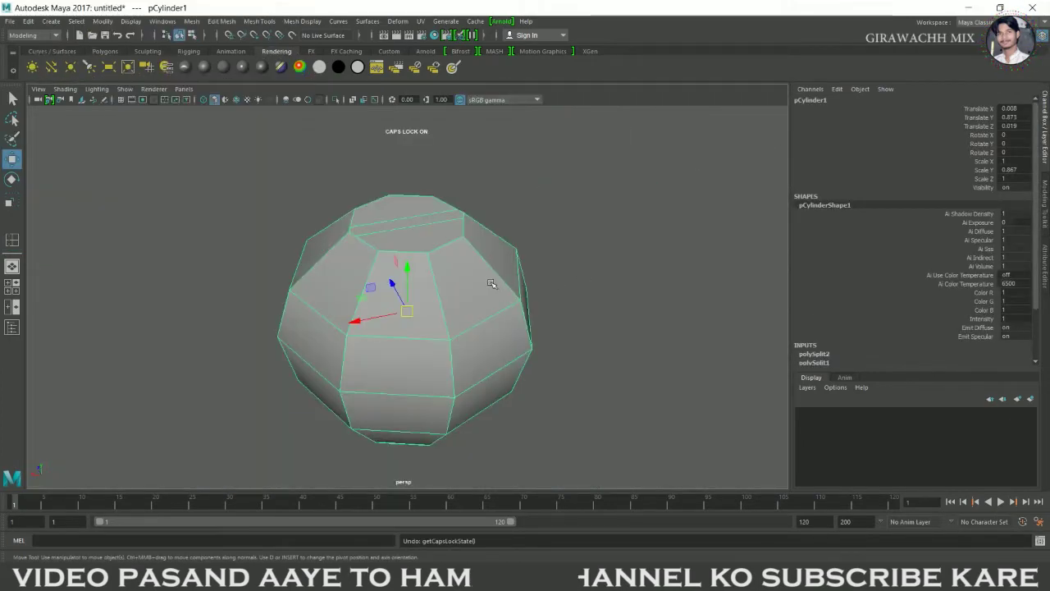
pyautogui.press('3')
pyautogui.keyDown('alt'); pyautogui.moveTo(509, 281); pyautogui.dragTo(644, 282); pyautogui.keyUp('alt')
pyautogui.press('f')
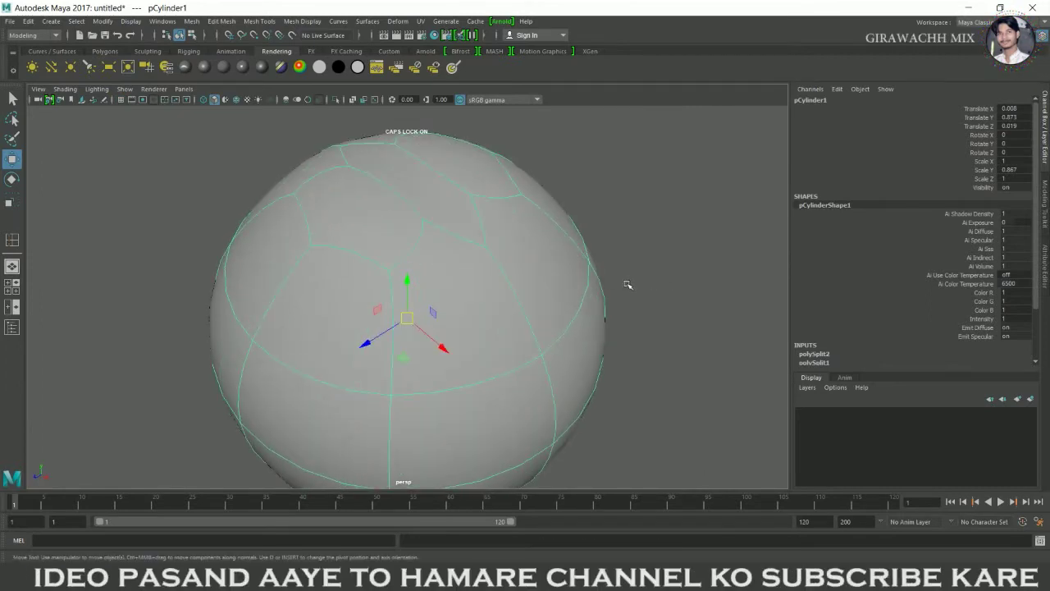
pyautogui.keyDown('alt'); pyautogui.moveTo(627, 285); pyautogui.dragTo(319, 277, button='right'); pyautogui.keyUp('alt')
pyautogui.moveTo(319, 276)
pyautogui.keyDown('alt'); pyautogui.mouseDown()
pyautogui.moveTo(353, 271)
pyautogui.moveTo(492, 317)
pyautogui.moveTo(415, 312)
pyautogui.moveTo(453, 304)
pyautogui.mouseUp(); pyautogui.keyUp('alt')
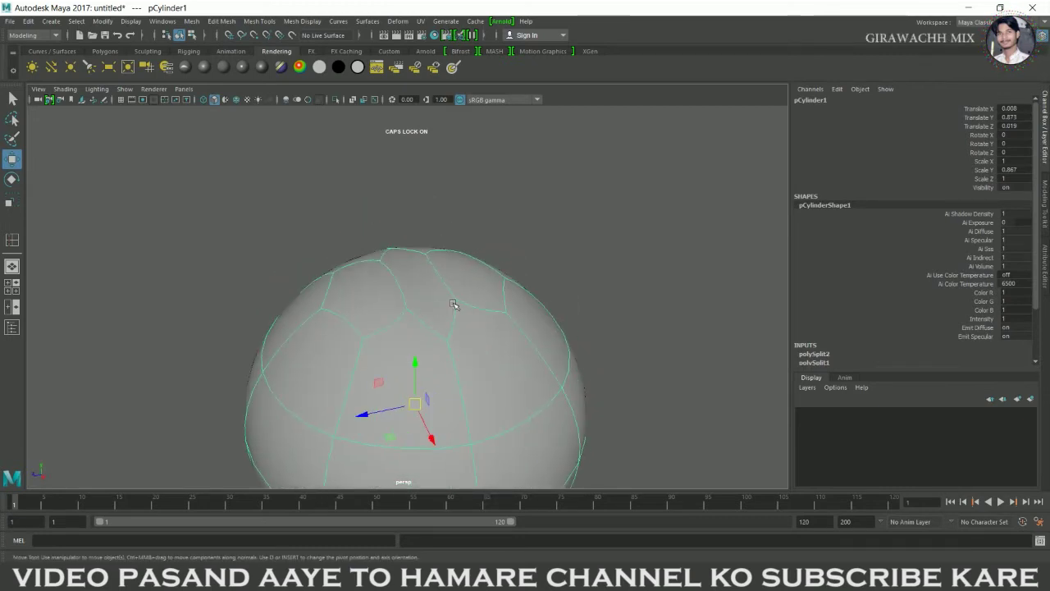
pyautogui.moveTo(452, 305)
pyautogui.keyDown('alt'); pyautogui.mouseDown()
pyautogui.moveTo(441, 287)
pyautogui.moveTo(461, 295)
pyautogui.mouseUp(); pyautogui.keyUp('alt')
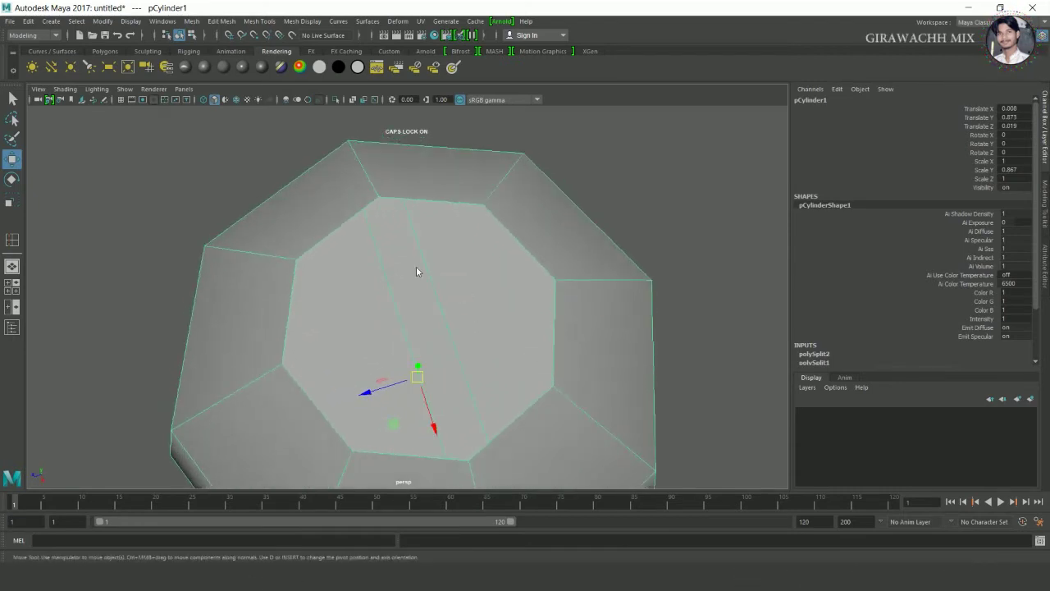
pyautogui.keyDown('shift'); pyautogui.moveTo(477, 252); pyautogui.dragTo(447, 329, button='right'); pyautogui.keyUp('shift')
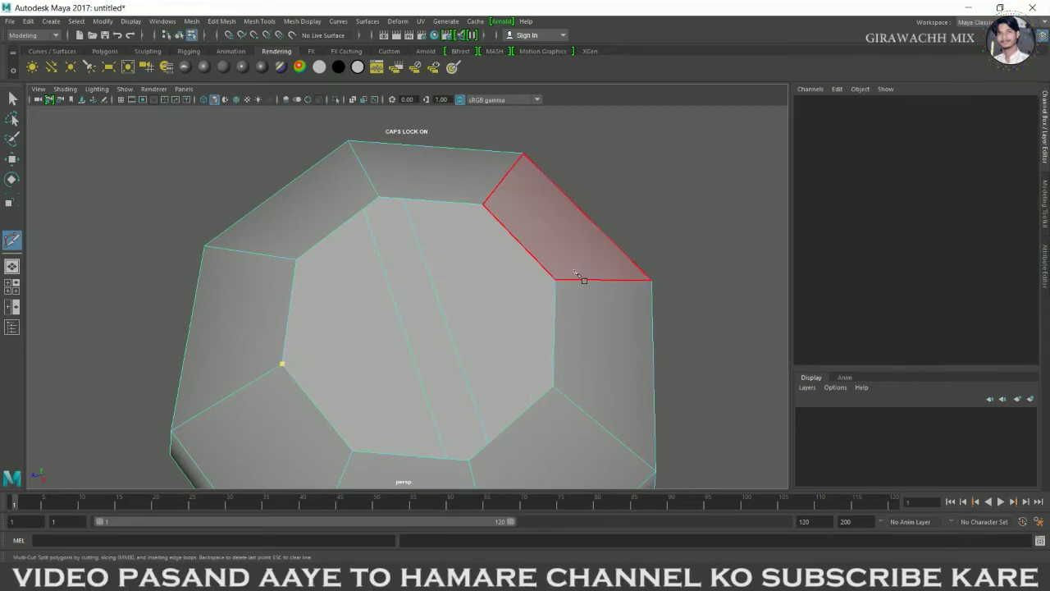
# Abandon the unfinished cut and show the pot faceted, viewing its top cap
pyautogui.press('w')
pyautogui.keyDown('alt'); pyautogui.moveTo(574, 328); pyautogui.dragTo(509, 303); pyautogui.keyUp('alt')
pyautogui.moveTo(492, 263); pyautogui.dragTo(620, 224, button='right')
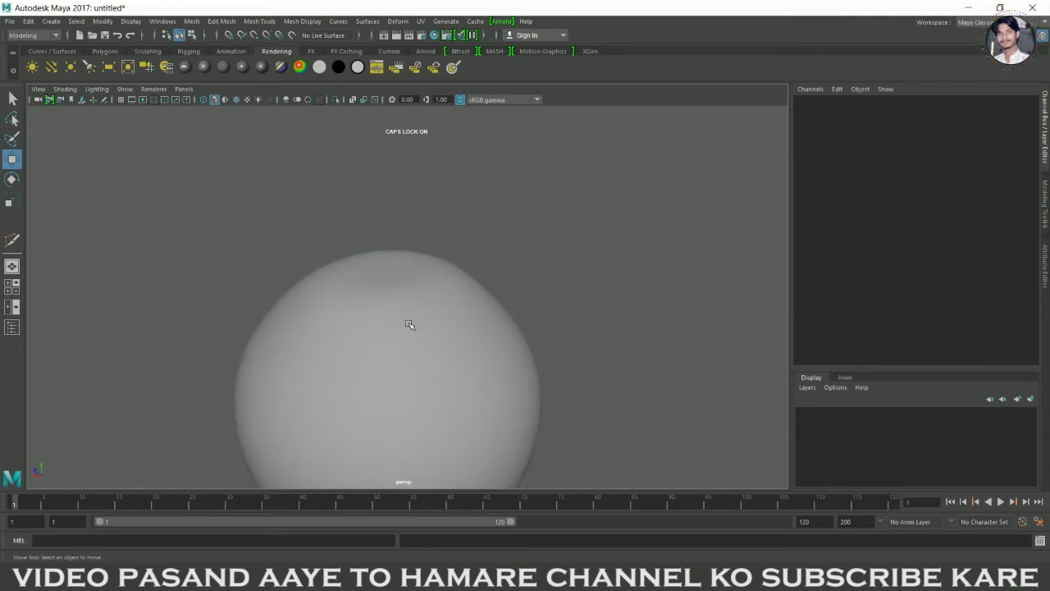
pyautogui.click(408, 324)
pyautogui.keyDown('alt'); pyautogui.moveTo(408, 323); pyautogui.dragTo(581, 387); pyautogui.keyUp('alt')
pyautogui.press('1')
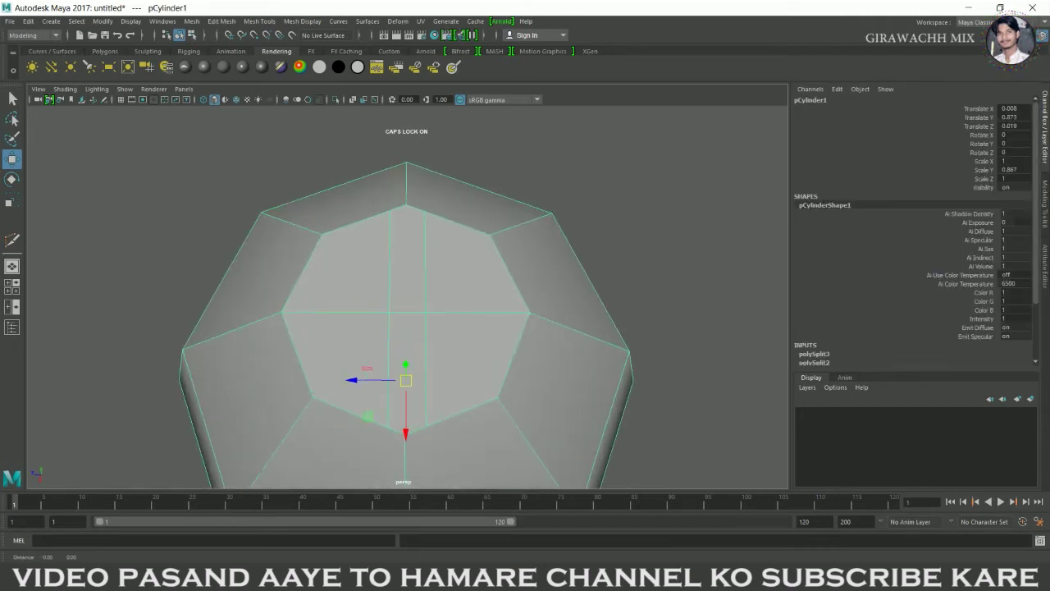
pyautogui.keyDown('alt'); pyautogui.moveTo(500, 359); pyautogui.dragTo(583, 258); pyautogui.keyUp('alt')
# Multi-Cut a new edge across the top cap between opposite vertices
pyautogui.keyDown('shift'); pyautogui.rightClick(498, 237); pyautogui.keyUp('shift')
pyautogui.click(437, 234)
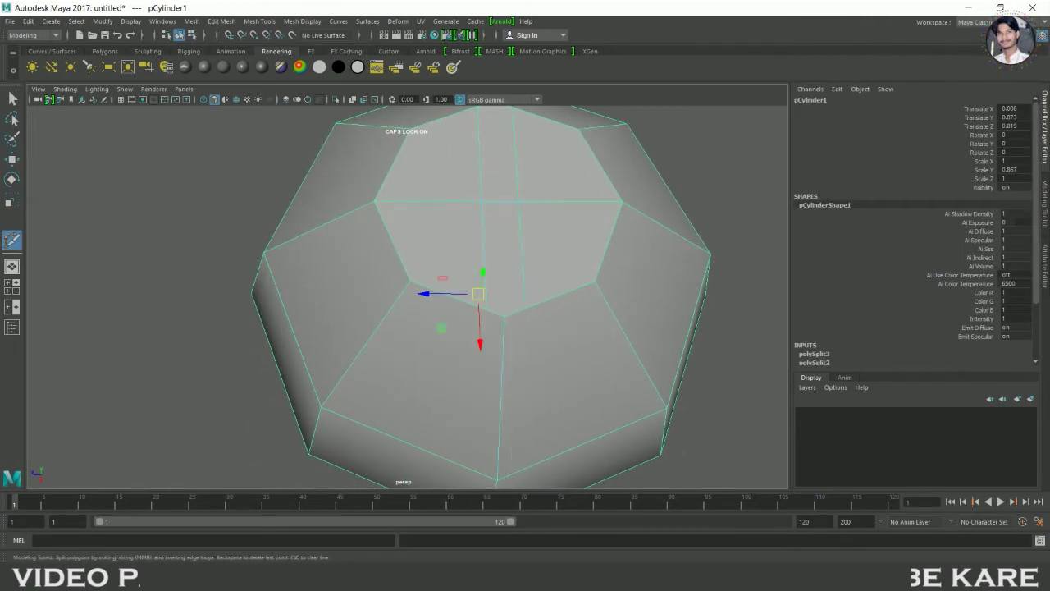
pyautogui.click(410, 282)
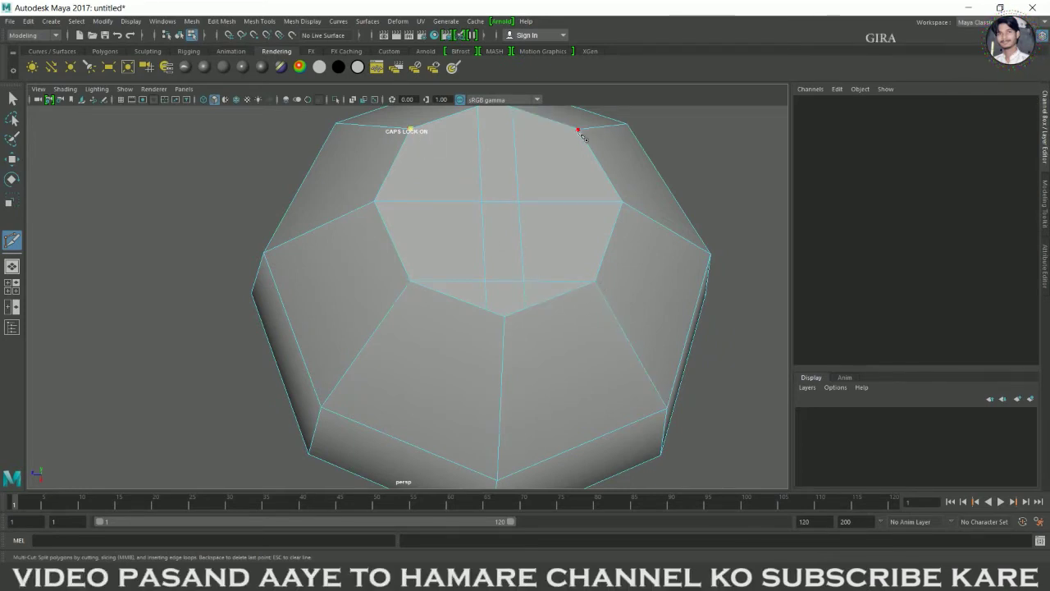
pyautogui.keyDown('alt'); pyautogui.moveTo(548, 257); pyautogui.dragTo(566, 236); pyautogui.keyUp('alt')
pyautogui.keyDown('alt'); pyautogui.moveTo(567, 236); pyautogui.dragTo(465, 215, button='middle'); pyautogui.keyUp('alt')
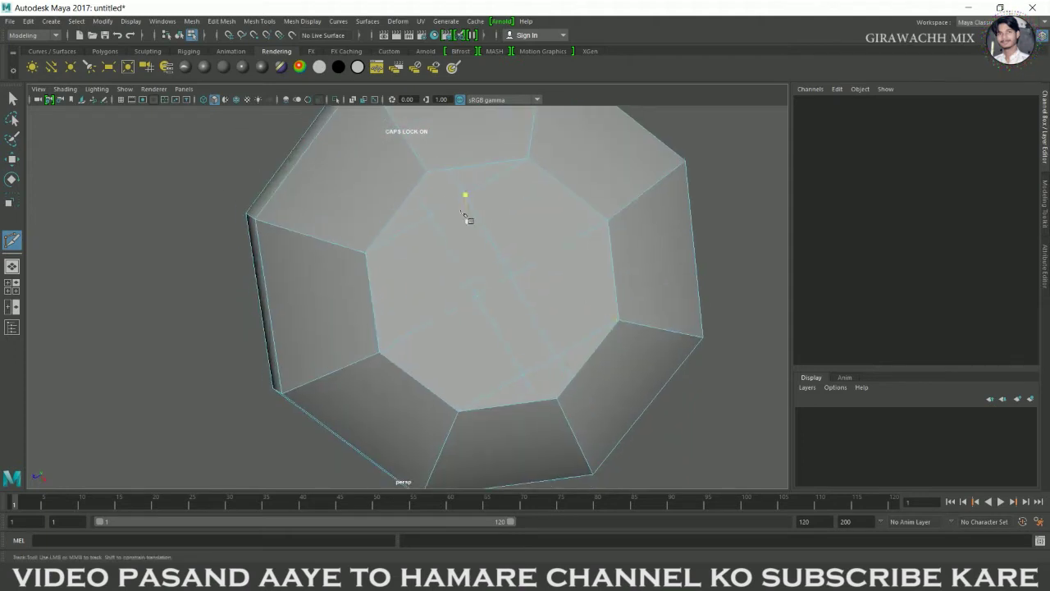
pyautogui.click(558, 402)
# Preview the cut pot smoothed from the side, then return to the faceted mesh
pyautogui.press('w')
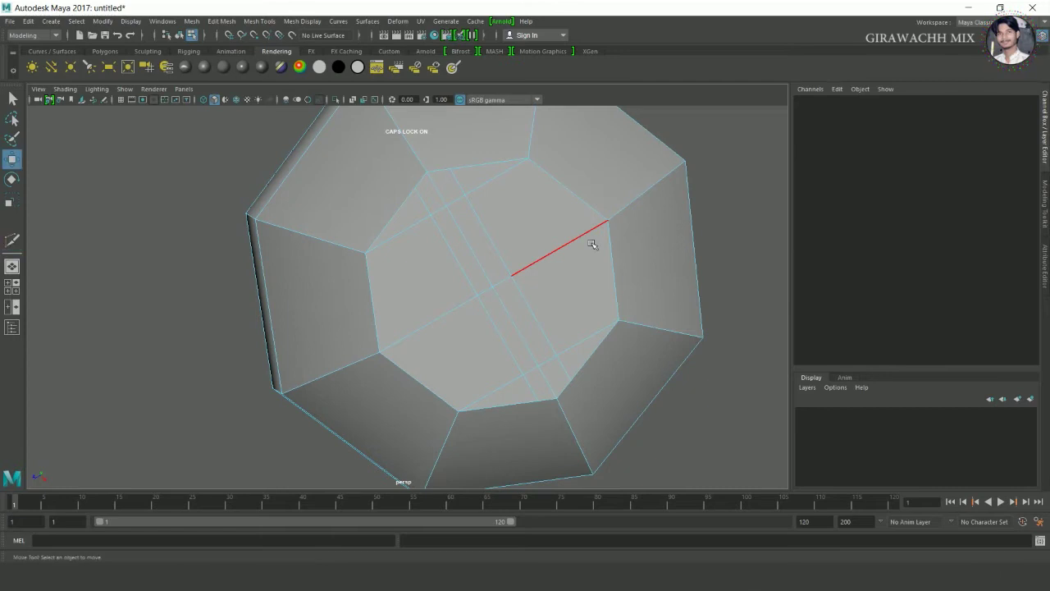
pyautogui.press('3')
pyautogui.click(640, 223)
pyautogui.scroll(-3, 640, 223)
pyautogui.moveTo(640, 223)
pyautogui.keyDown('alt'); pyautogui.mouseDown()
pyautogui.moveTo(590, 262)
pyautogui.moveTo(567, 300)
pyautogui.moveTo(469, 264)
pyautogui.mouseUp(); pyautogui.keyUp('alt')
pyautogui.click(516, 298)
pyautogui.press('1')
pyautogui.moveTo(469, 264); pyautogui.dragTo(481, 318, button='right')
# Delete two stray edges on the top cap in Edge mode
pyautogui.click(470, 235)
pyautogui.click(435, 264)
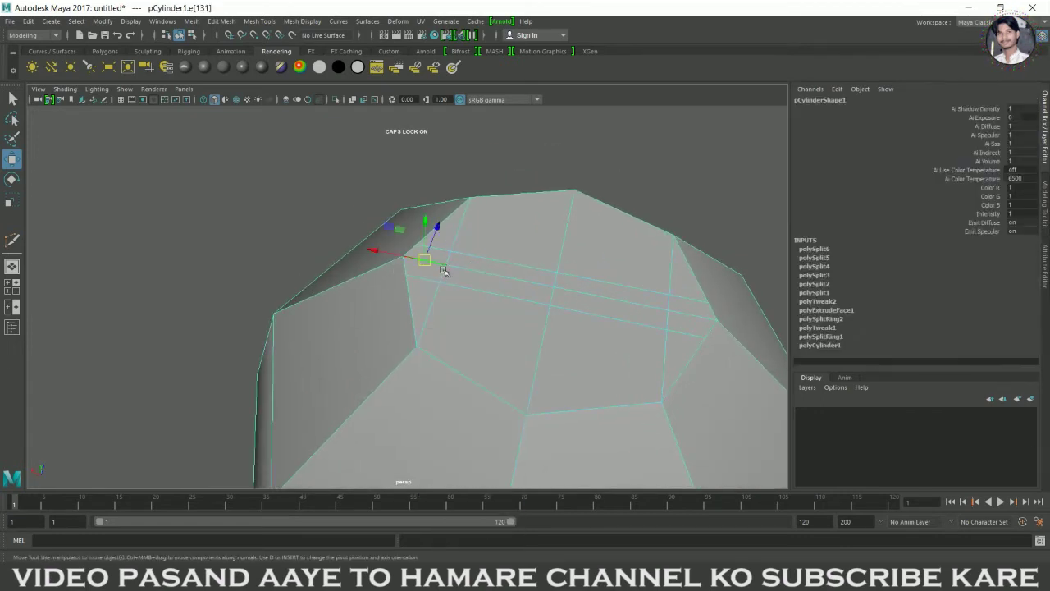
pyautogui.keyDown('shift'); pyautogui.moveTo(443, 270); pyautogui.dragTo(422, 344, button='right'); pyautogui.keyUp('shift')
pyautogui.keyDown('shift'); pyautogui.moveTo(696, 322); pyautogui.dragTo(693, 386, button='right'); pyautogui.keyUp('shift')
pyautogui.moveTo(488, 264); pyautogui.dragTo(491, 302, button='right')
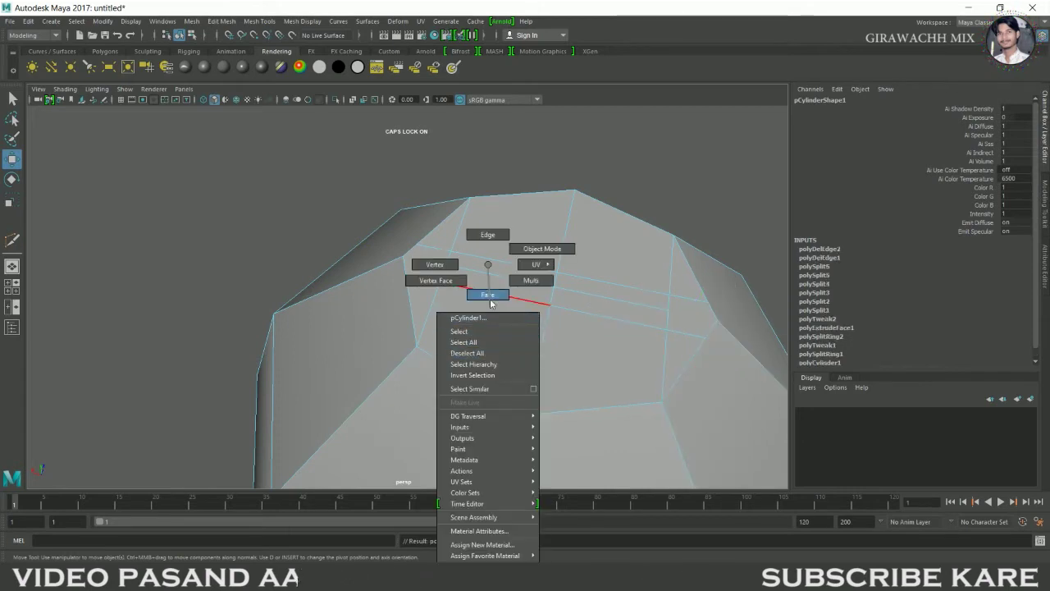
pyautogui.click(422, 261)
# Extrude the two end faces of the top-cap strip upward into pillars
pyautogui.keyDown('shift'); pyautogui.click(689, 319); pyautogui.keyUp('shift')
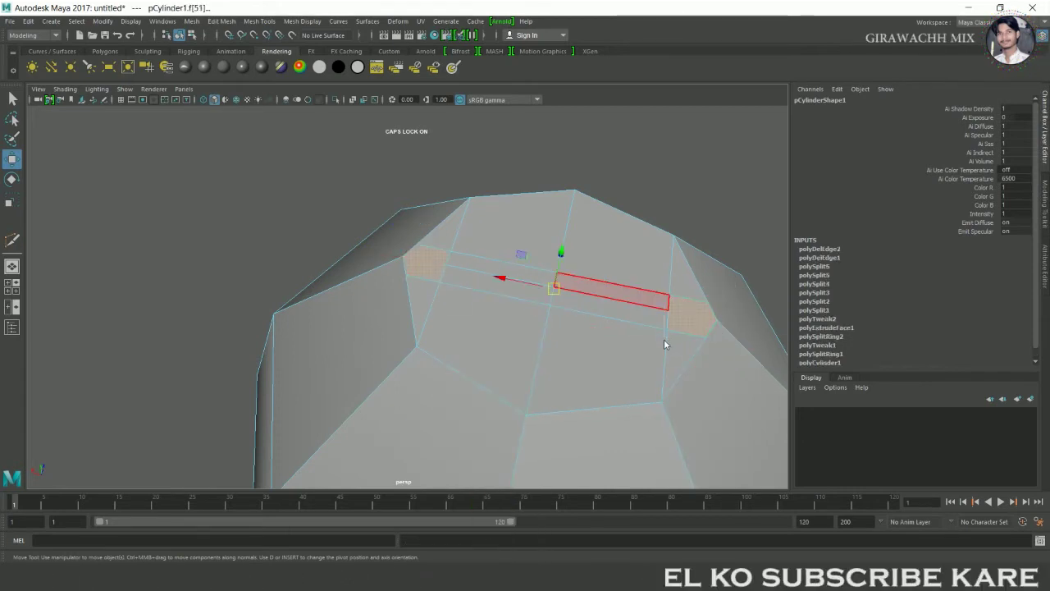
pyautogui.keyDown('shift'); pyautogui.moveTo(621, 301); pyautogui.dragTo(636, 336, button='right'); pyautogui.keyUp('shift')
pyautogui.keyDown('alt'); pyautogui.moveTo(544, 422); pyautogui.dragTo(566, 374); pyautogui.keyUp('alt')
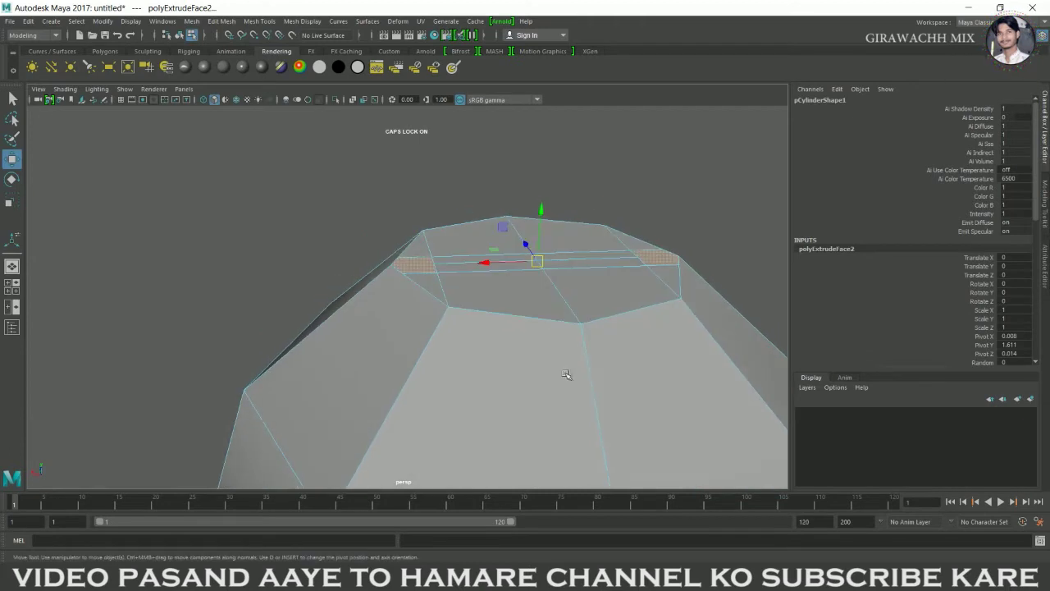
pyautogui.moveTo(552, 221); pyautogui.dragTo(569, 178)
pyautogui.scroll(-3, 432, 293)
pyautogui.scroll(-3, 307, 298)
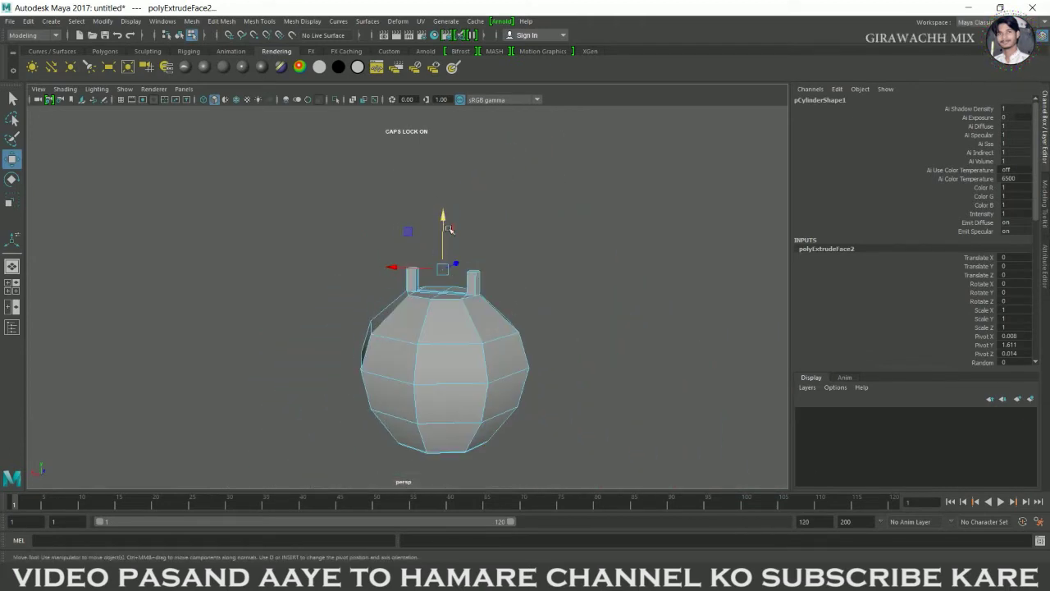
pyautogui.moveTo(448, 229); pyautogui.dragTo(452, 217)
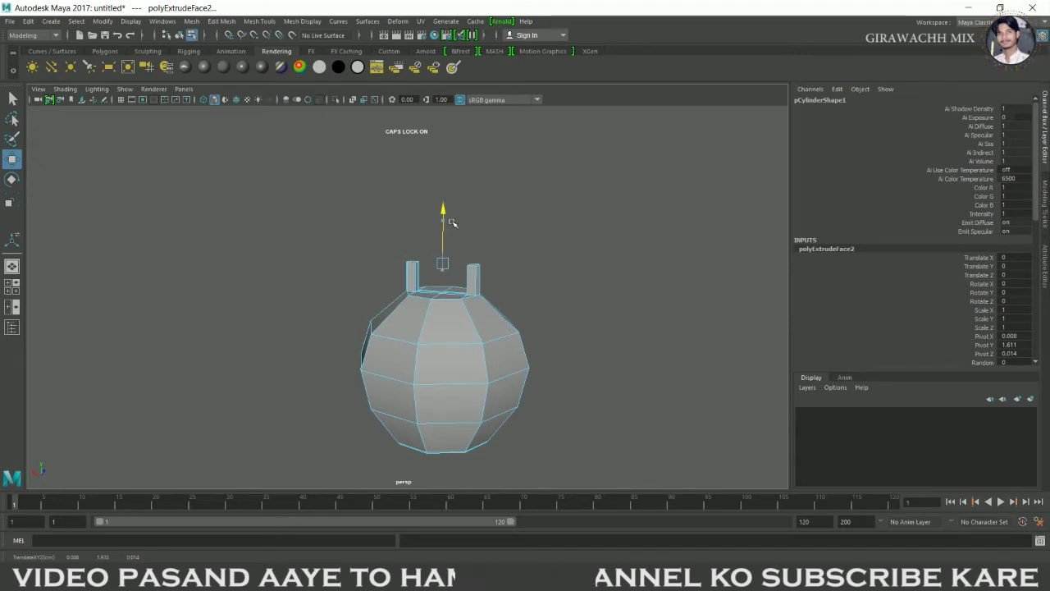
pyautogui.moveTo(451, 223); pyautogui.dragTo(450, 228)
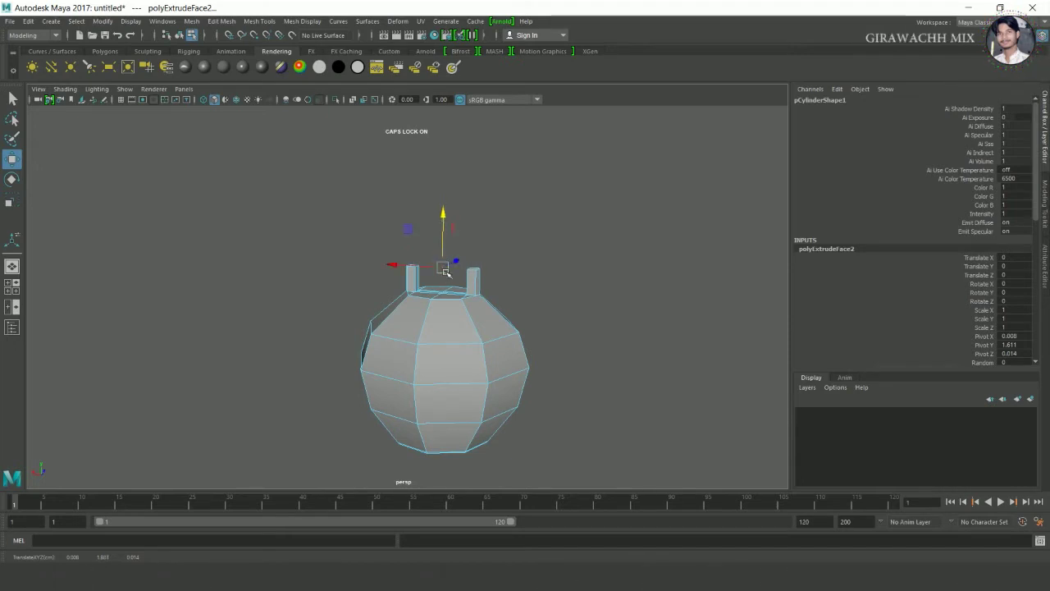
# Extrude the pillar tops again with Local Translate Z 0.084
pyautogui.keyDown('shift'); pyautogui.moveTo(443, 271); pyautogui.dragTo(441, 293, button='right'); pyautogui.keyUp('shift')
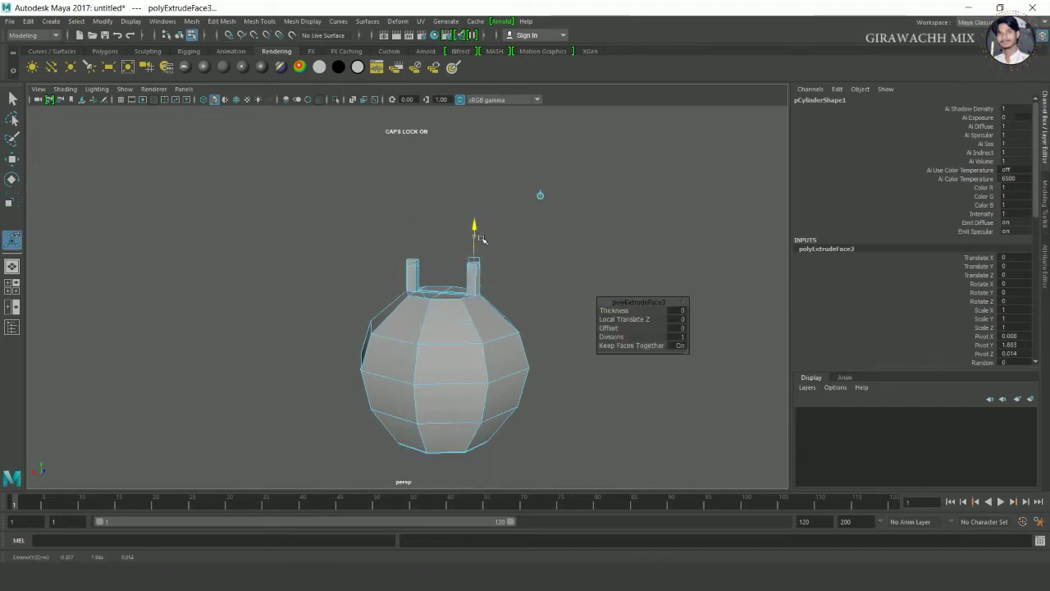
pyautogui.moveTo(476, 228); pyautogui.dragTo(476, 225)
pyautogui.scroll(3, 406, 345)
pyautogui.scroll(2, 406, 345)
pyautogui.scroll(2, 406, 345)
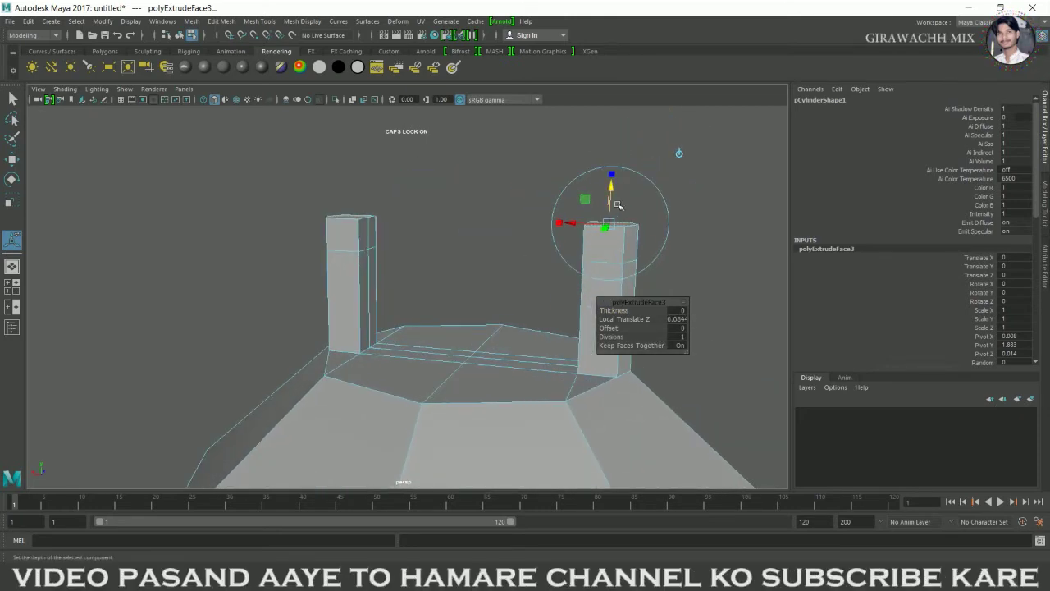
# Return to object mode and frame the pot with its two pillars
pyautogui.rightClick(614, 257)
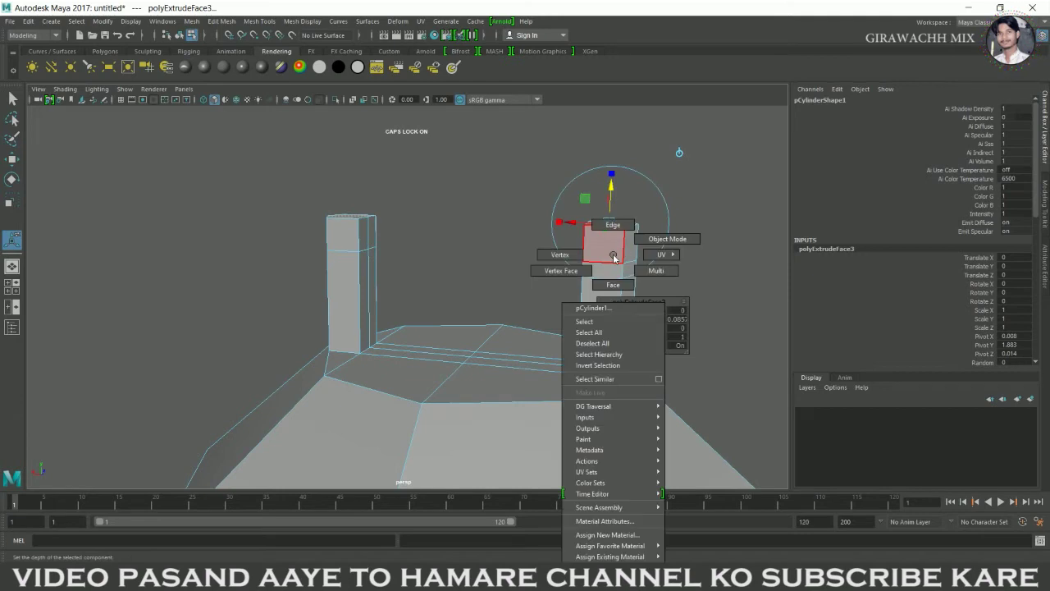
pyautogui.click(667, 239)
pyautogui.scroll(-3, 717, 220)
pyautogui.scroll(-3, 447, 319)
pyautogui.click(446, 320)
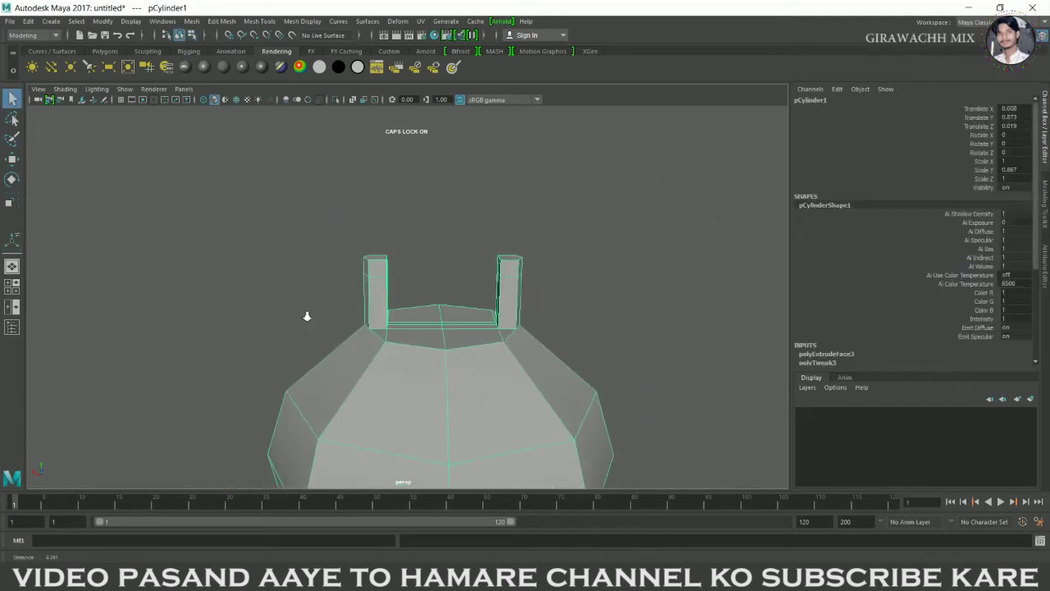
pyautogui.press('f')
pyautogui.keyDown('alt'); pyautogui.moveTo(427, 213); pyautogui.dragTo(365, 201); pyautogui.keyUp('alt')
# Select faces near the tops of the left and right pillars in Face mode
pyautogui.rightClick(365, 205)
pyautogui.click(359, 228)
pyautogui.click(361, 215)
pyautogui.keyDown('shift'); pyautogui.click(374, 205); pyautogui.keyUp('shift')
pyautogui.click(417, 282)
pyautogui.moveTo(417, 282)
pyautogui.keyDown('alt'); pyautogui.mouseDown()
pyautogui.moveTo(596, 290)
pyautogui.moveTo(611, 279)
pyautogui.mouseUp(); pyautogui.keyUp('alt')
pyautogui.click(626, 205)
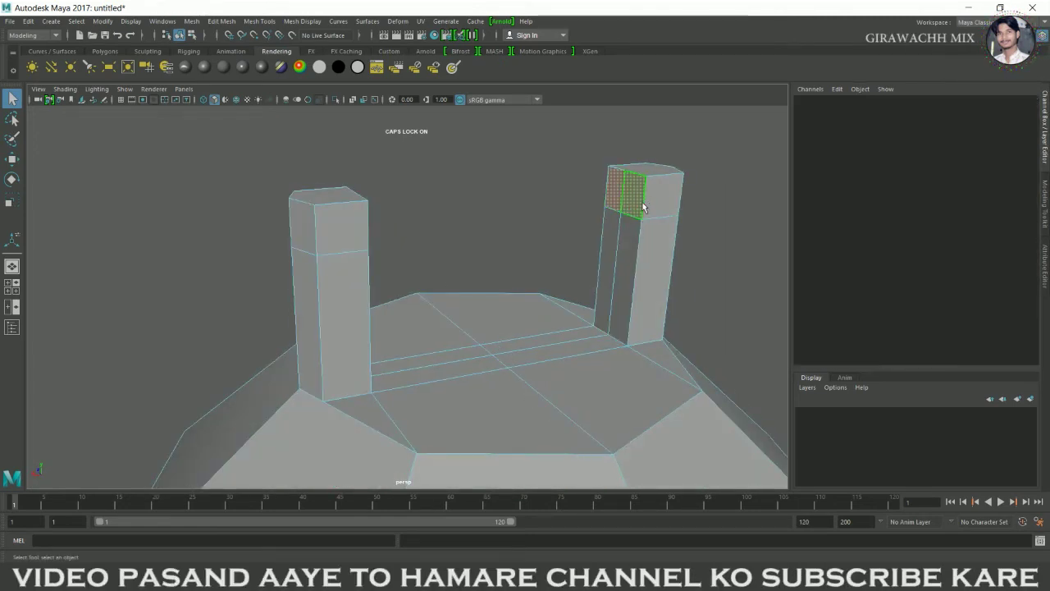
pyautogui.moveTo(621, 223); pyautogui.dragTo(624, 198, button='right')
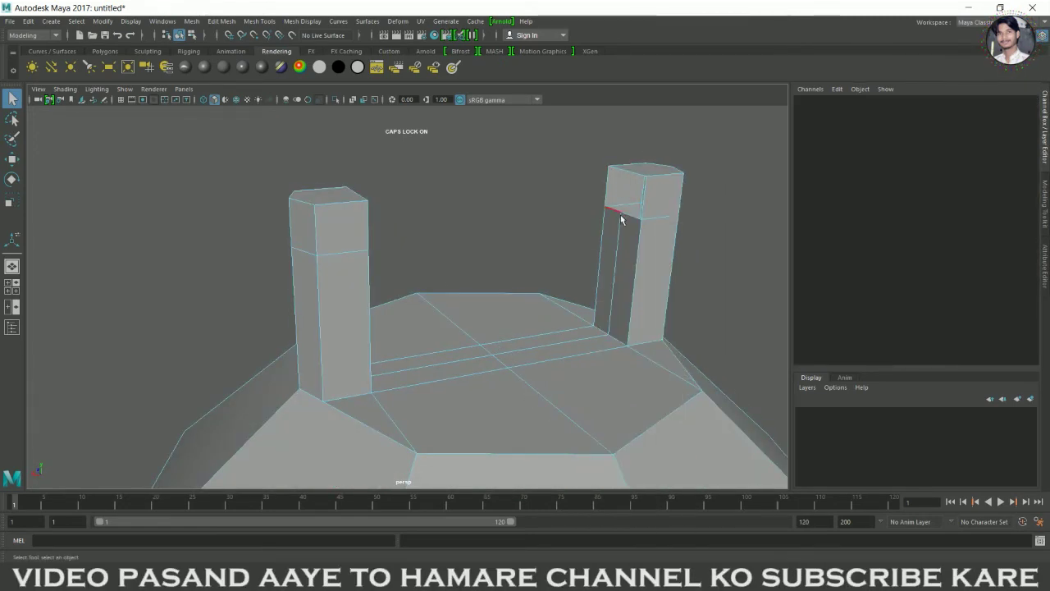
# Bridge facing pillar edges repeatedly to build the handle's top beam
pyautogui.click(621, 220)
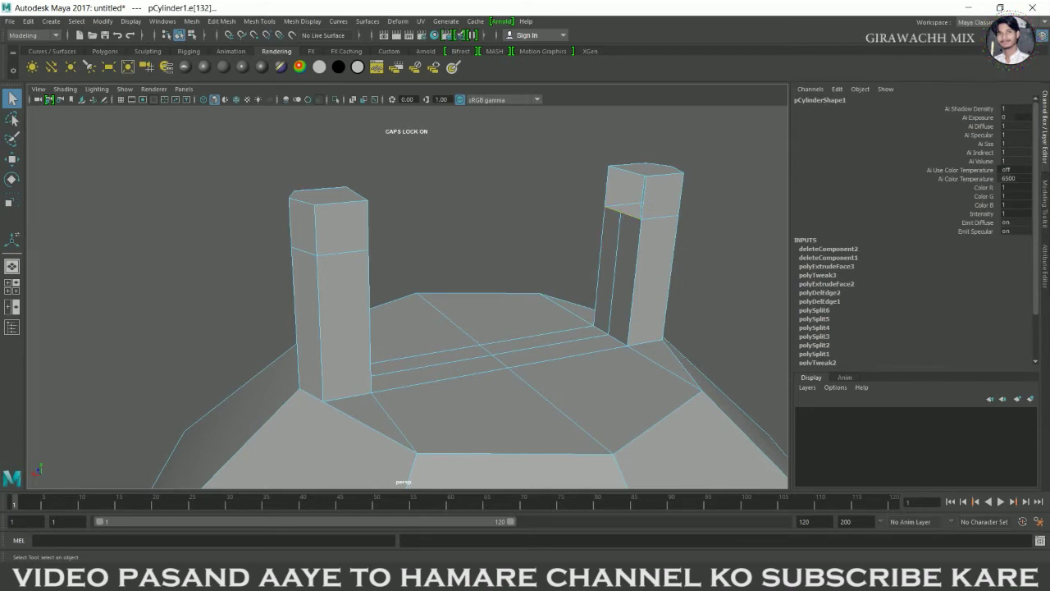
pyautogui.keyDown('alt'); pyautogui.moveTo(525, 246); pyautogui.dragTo(403, 244); pyautogui.keyUp('alt')
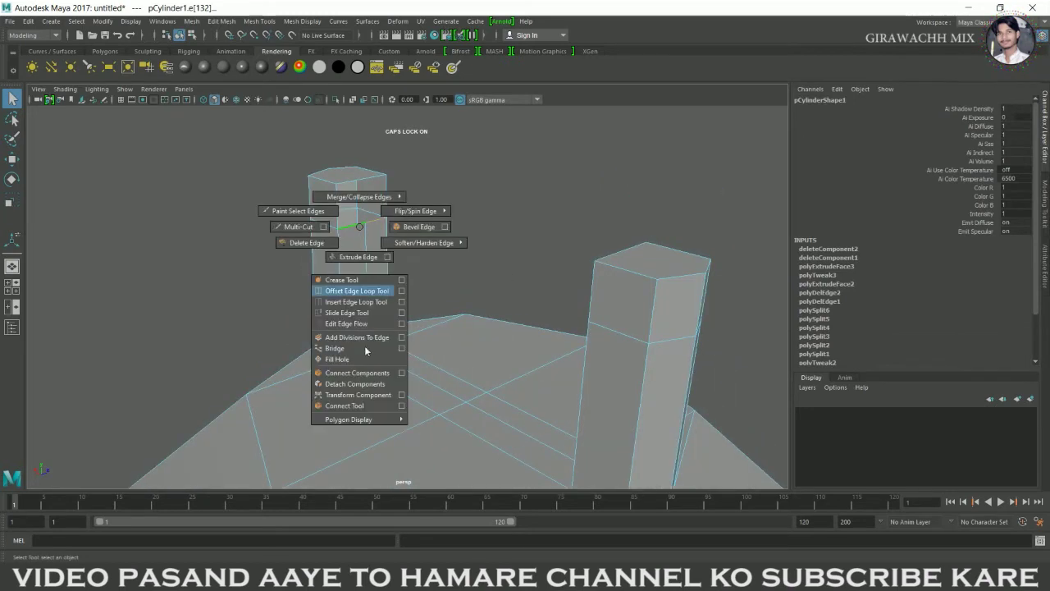
pyautogui.keyDown('shift'); pyautogui.moveTo(366, 234); pyautogui.dragTo(328, 356, button='right'); pyautogui.keyUp('shift')
pyautogui.keyDown('alt'); pyautogui.moveTo(467, 355); pyautogui.dragTo(353, 246); pyautogui.keyUp('alt')
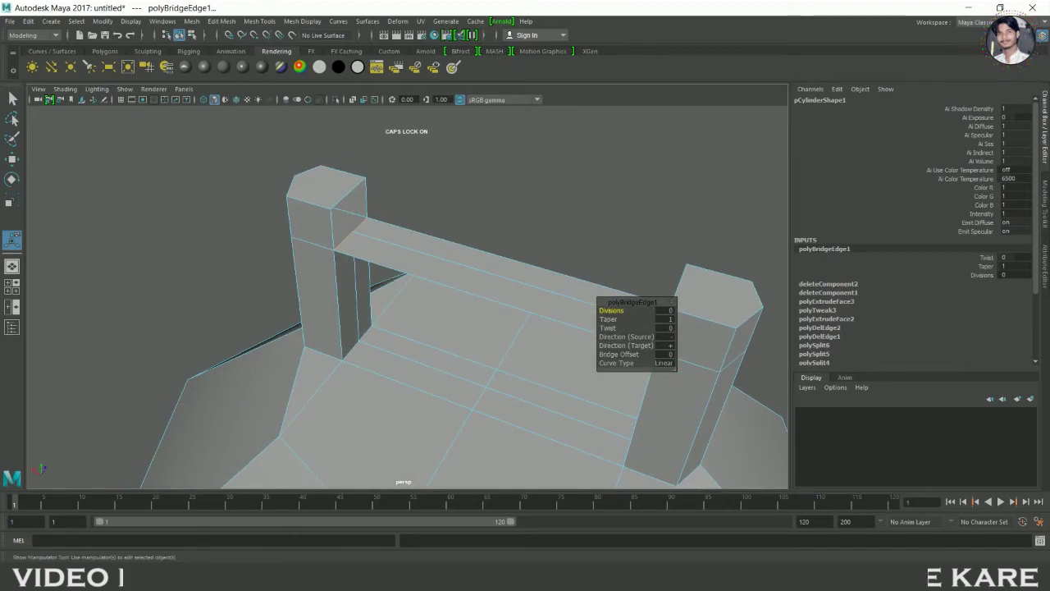
pyautogui.click(331, 223)
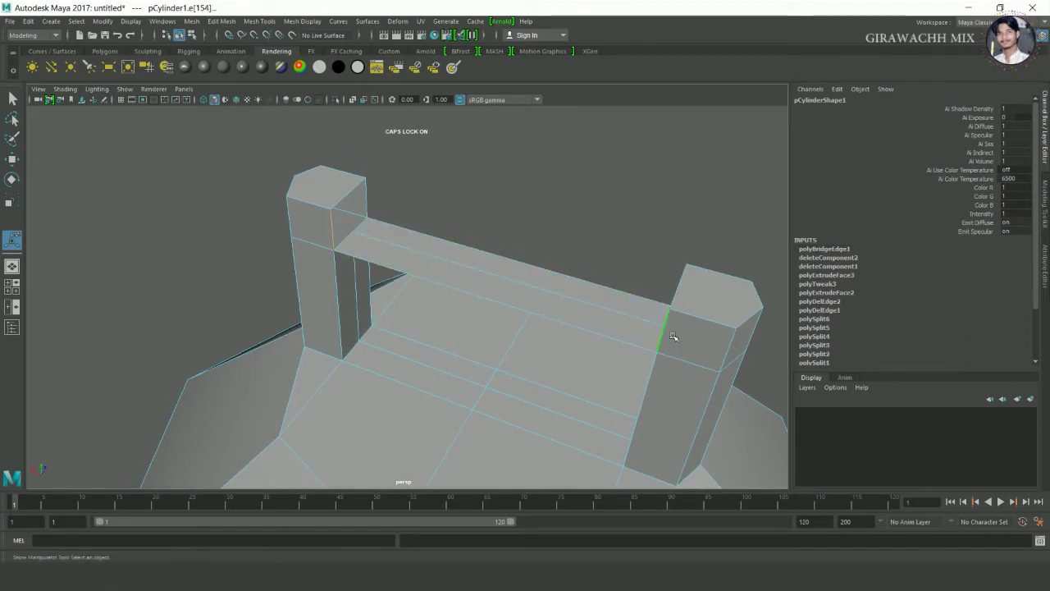
pyautogui.press('g')
pyautogui.click(348, 207)
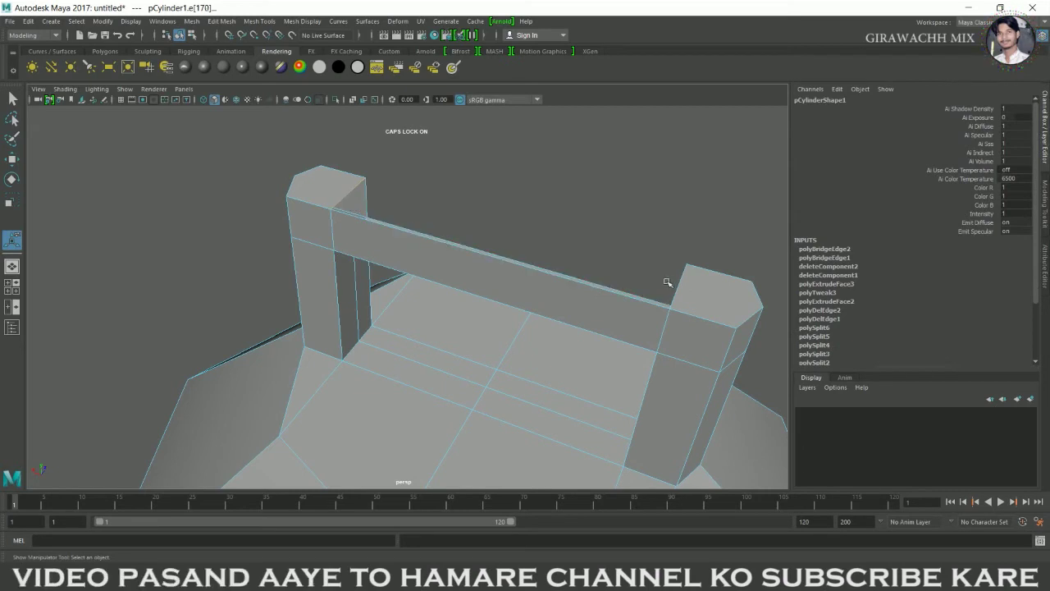
pyautogui.press('g')
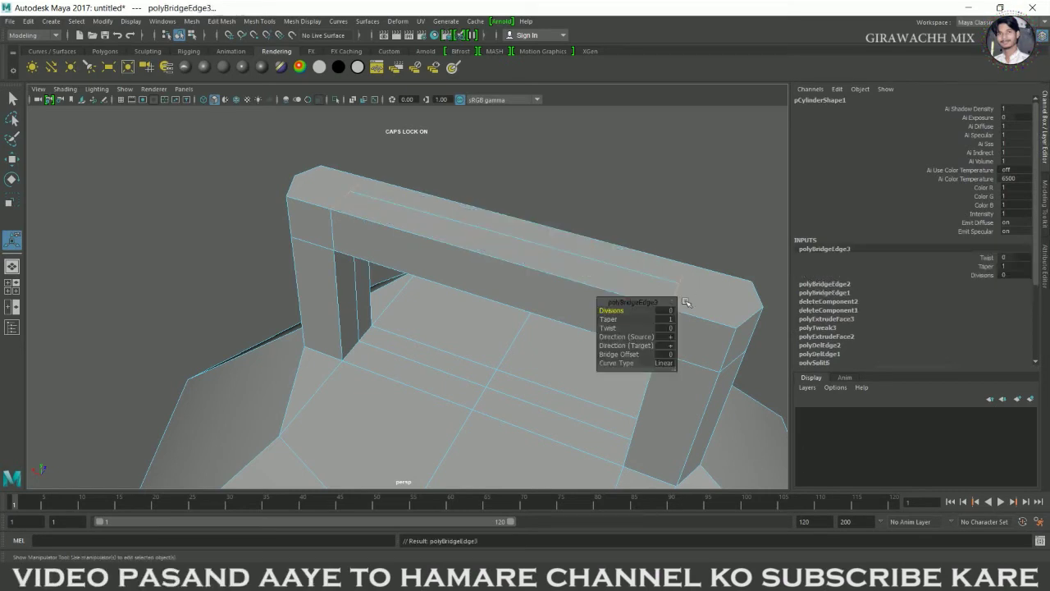
# Bridge the two inner edges to close the handle frame
pyautogui.moveTo(632, 313)
pyautogui.keyDown('alt'); pyautogui.mouseDown()
pyautogui.moveTo(478, 304)
pyautogui.moveTo(534, 312)
pyautogui.mouseUp(); pyautogui.keyUp('alt')
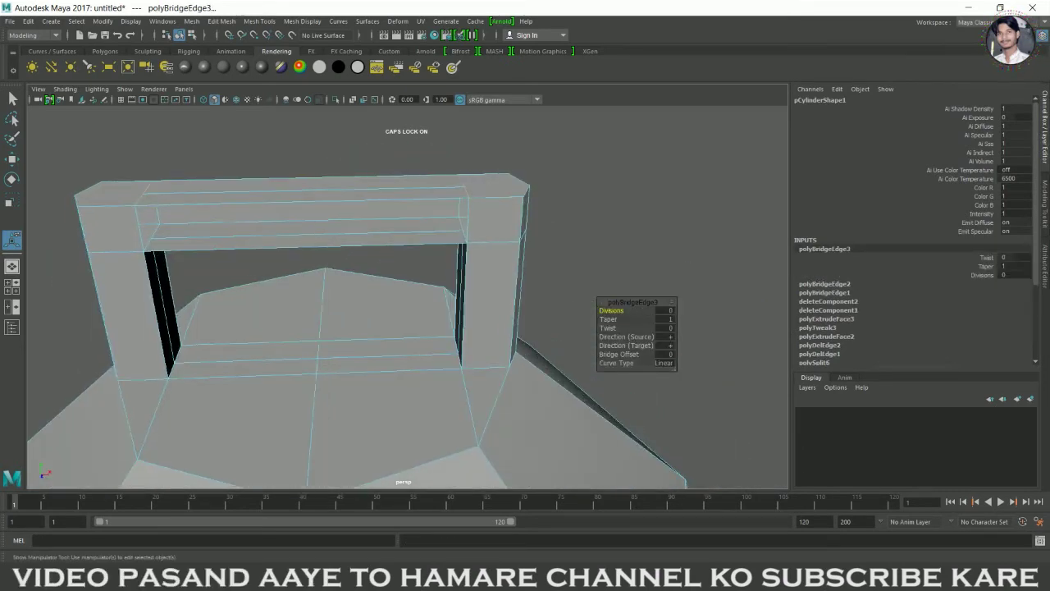
pyautogui.click(481, 231)
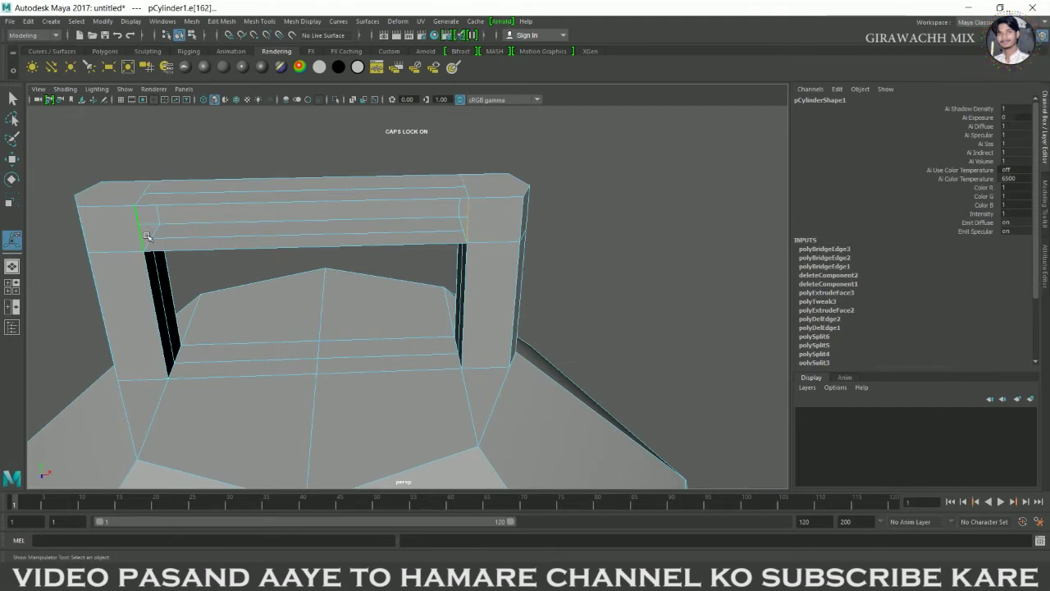
pyautogui.press('g')
pyautogui.moveTo(146, 236); pyautogui.dragTo(187, 210, button='right')
pyautogui.press('q')
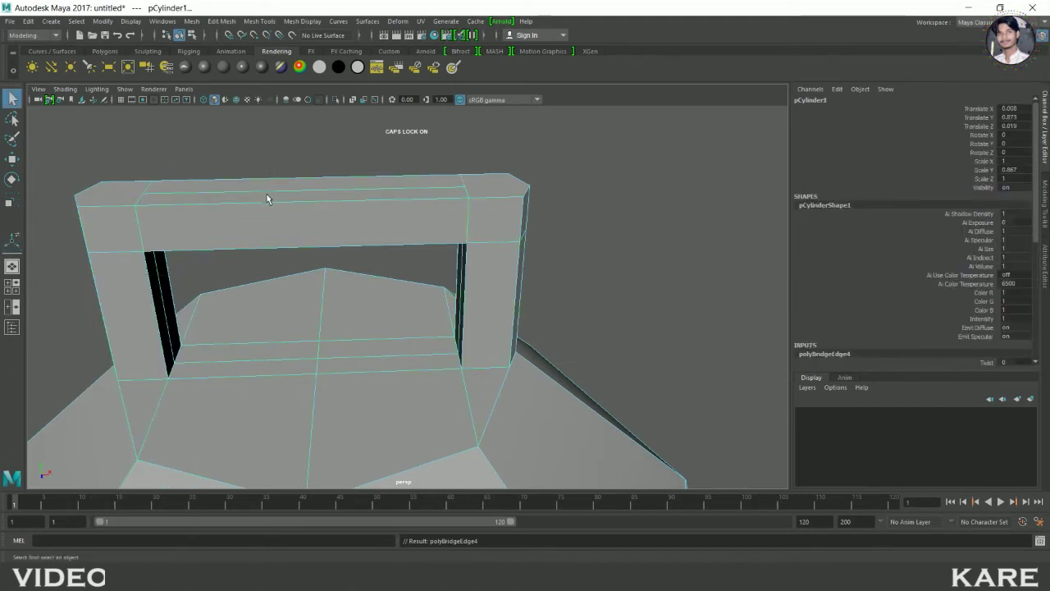
# Delete the extra edge along the beam top and preview the handle smoothed
pyautogui.moveTo(267, 199); pyautogui.dragTo(259, 129, button='right')
pyautogui.click(268, 193)
pyautogui.keyDown('shift'); pyautogui.moveTo(268, 193); pyautogui.dragTo(157, 244, button='right'); pyautogui.keyUp('shift')
pyautogui.press('w')
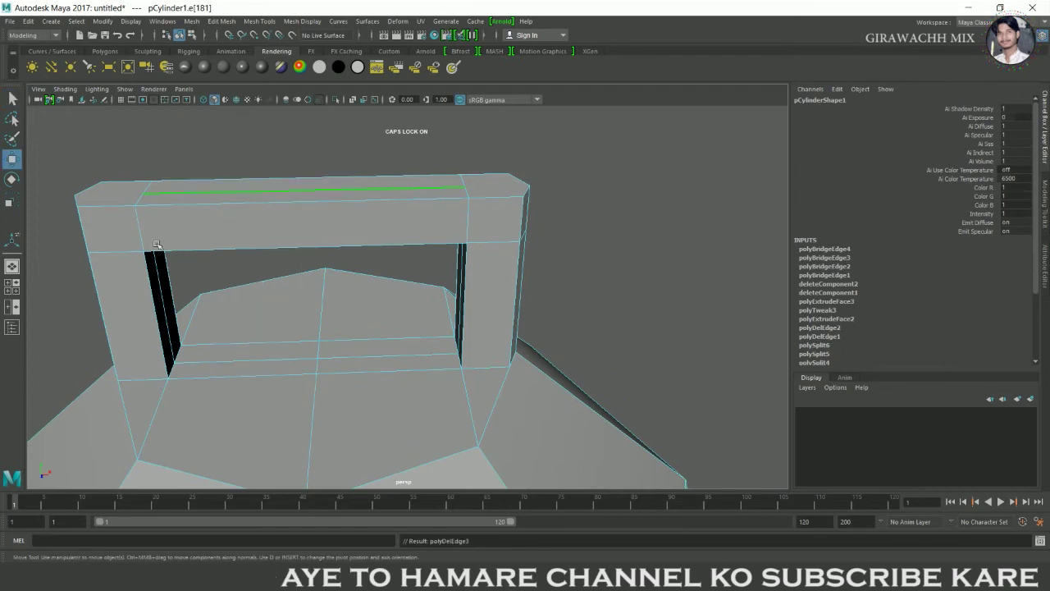
pyautogui.keyDown('alt'); pyautogui.moveTo(157, 245); pyautogui.dragTo(276, 225); pyautogui.keyUp('alt')
pyautogui.keyDown('shift'); pyautogui.moveTo(277, 225); pyautogui.dragTo(174, 255, button='right'); pyautogui.keyUp('shift')
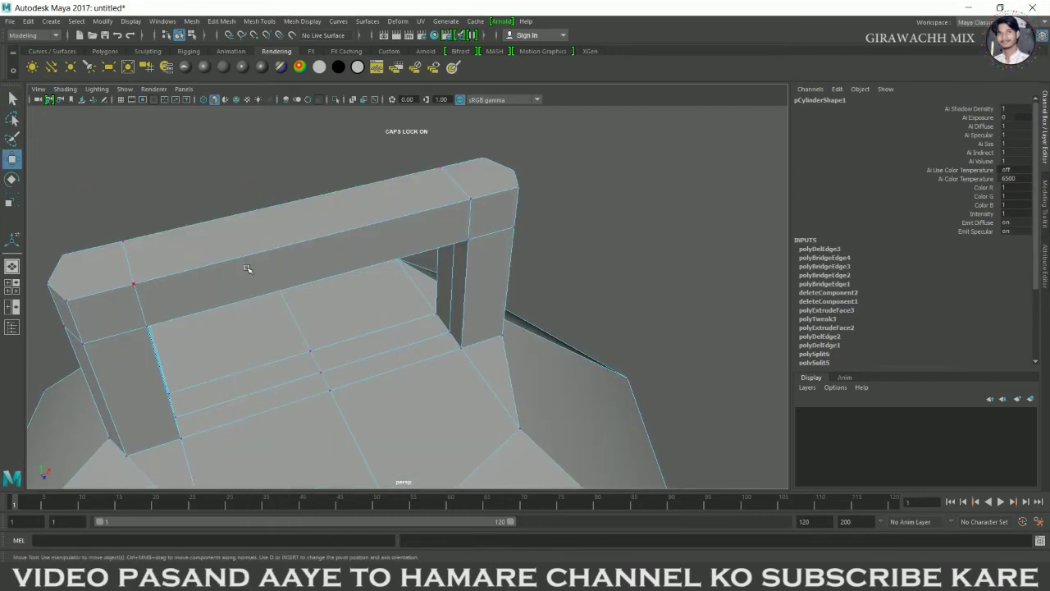
pyautogui.press('3')
pyautogui.moveTo(246, 262); pyautogui.dragTo(319, 217, button='right')
pyautogui.moveTo(318, 216)
pyautogui.keyDown('alt'); pyautogui.mouseDown()
pyautogui.moveTo(321, 240)
pyautogui.moveTo(431, 325)
pyautogui.mouseUp(); pyautogui.keyUp('alt')
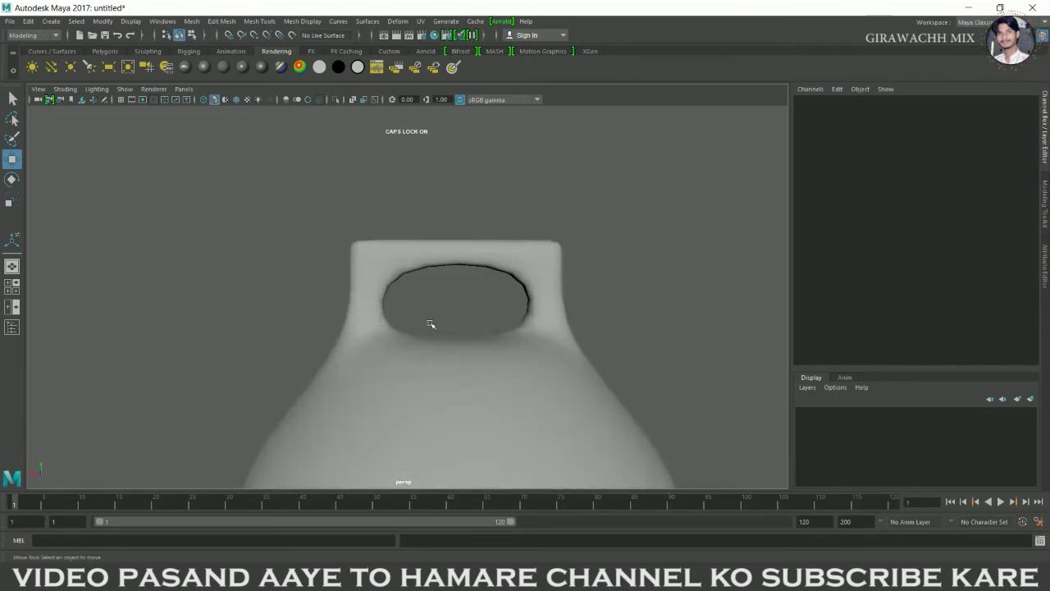
# Insert an edge loop along the left pillar and check it in smooth preview
pyautogui.click(430, 324)
pyautogui.press('1')
pyautogui.scroll(6, 430, 324)
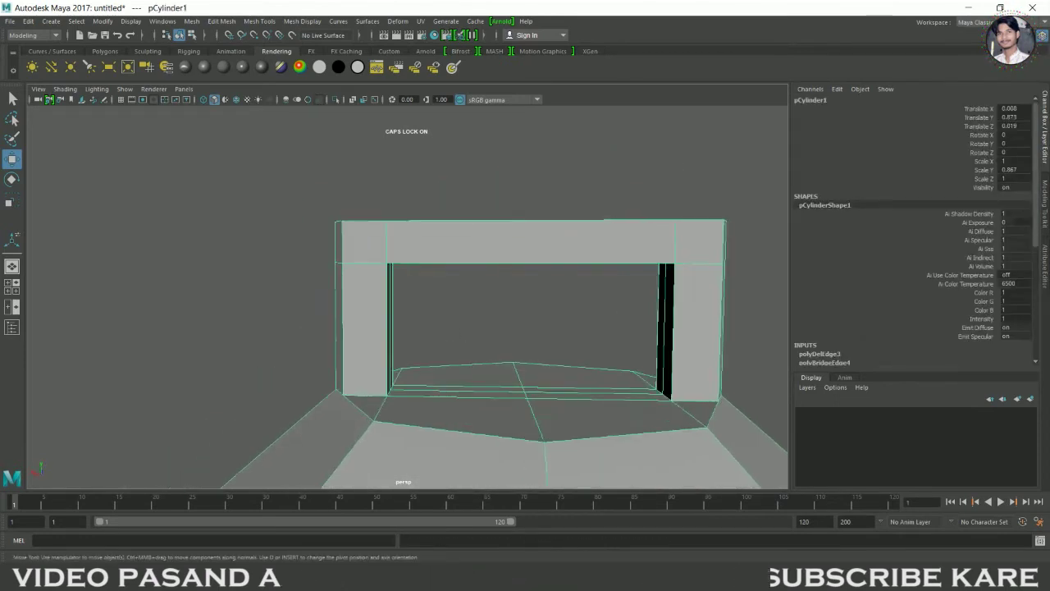
pyautogui.keyDown('alt'); pyautogui.moveTo(430, 324); pyautogui.dragTo(421, 328); pyautogui.keyUp('alt')
pyautogui.keyDown('shift'); pyautogui.moveTo(380, 274); pyautogui.dragTo(304, 274, button='right'); pyautogui.keyUp('shift')
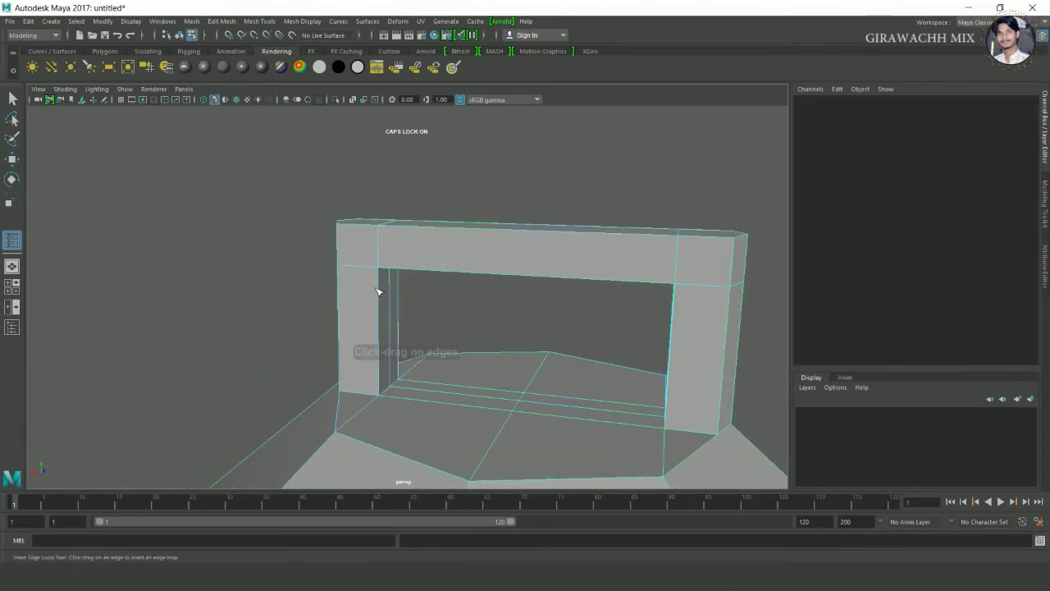
pyautogui.scroll(5, 379, 283)
pyautogui.click(384, 252)
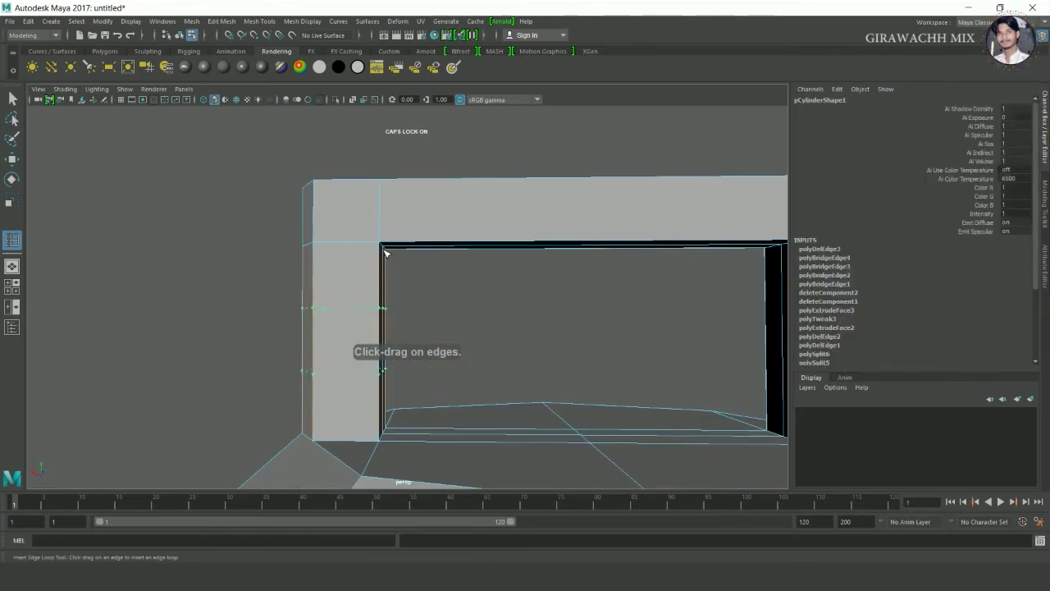
pyautogui.press('3')
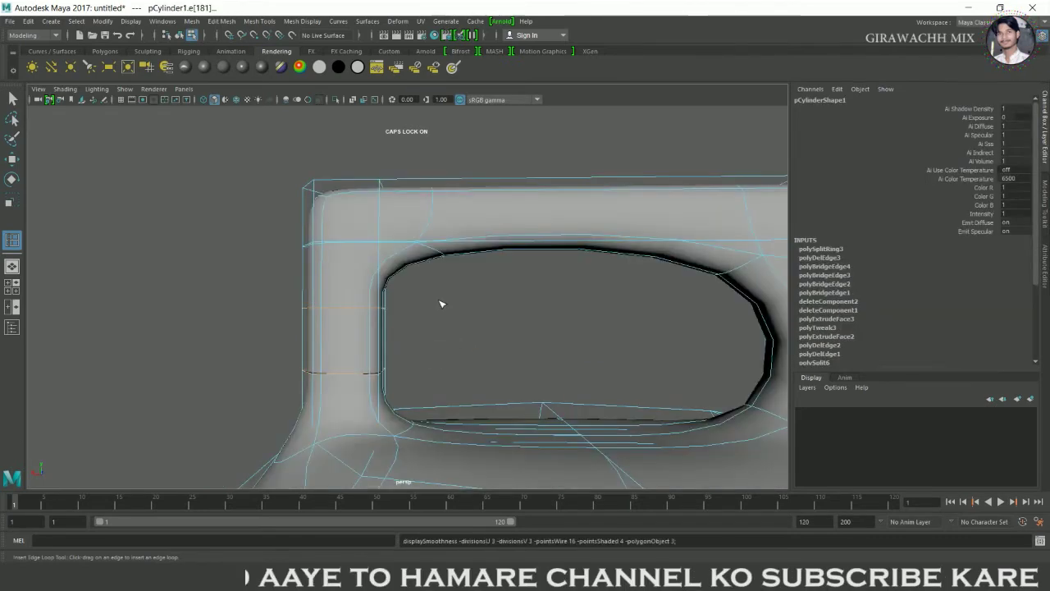
pyautogui.press('1')
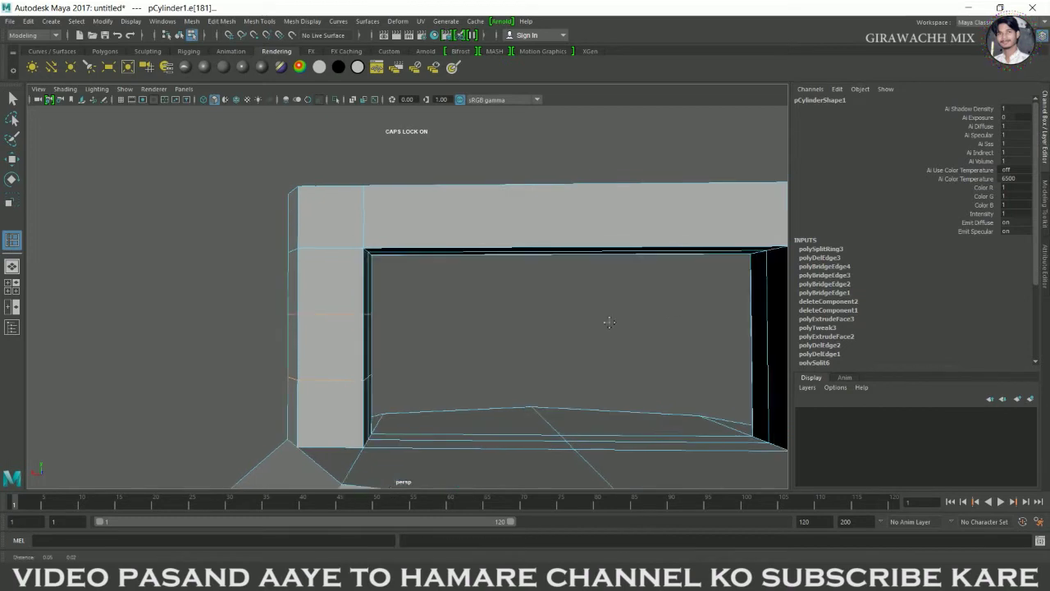
pyautogui.scroll(-3, 625, 328)
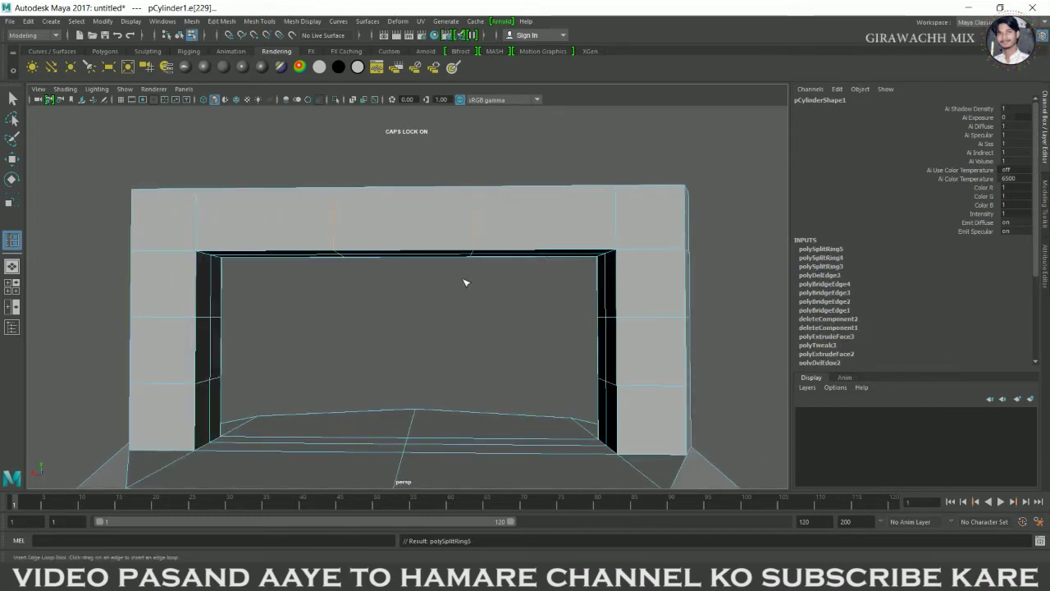
# Add edge loops near the beam's left corner, the right pillar and the left inner corner
pyautogui.press('w')
pyautogui.moveTo(460, 236); pyautogui.dragTo(560, 201, button='right')
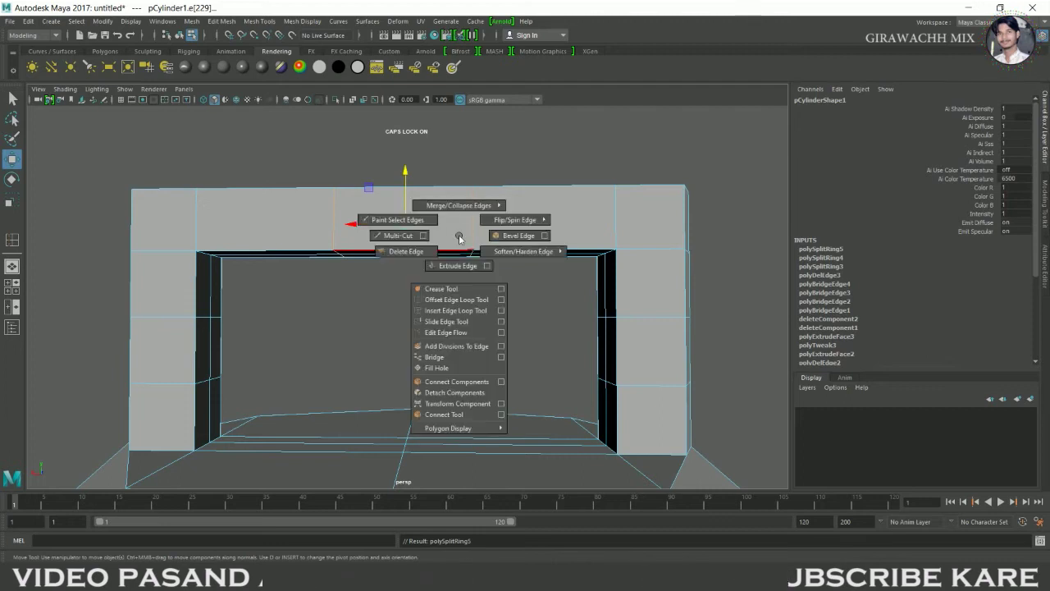
pyautogui.keyDown('shift'); pyautogui.moveTo(484, 222); pyautogui.dragTo(548, 210, button='right'); pyautogui.keyUp('shift')
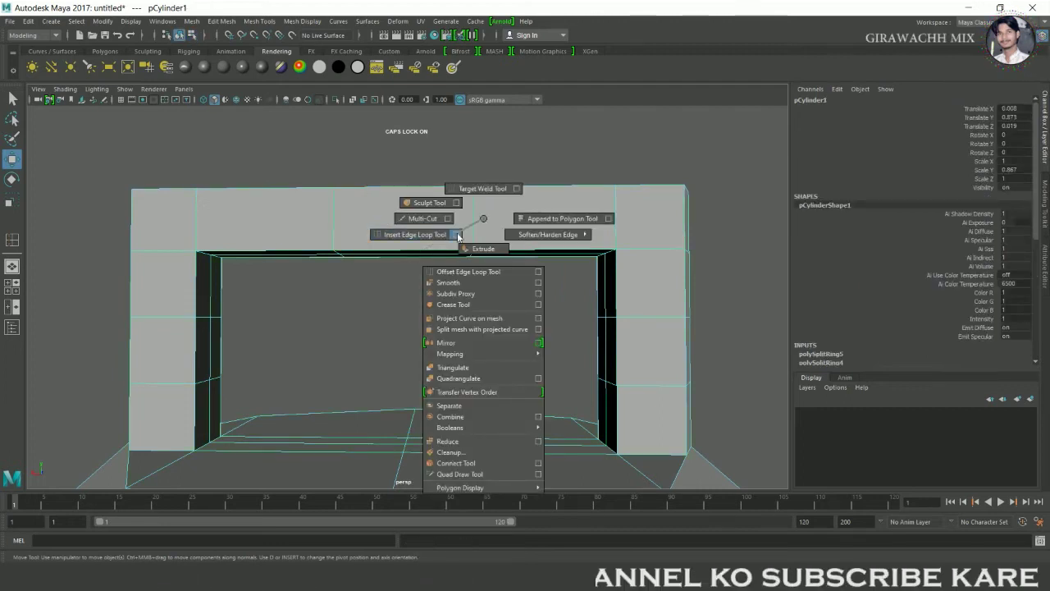
pyautogui.click(807, 187)
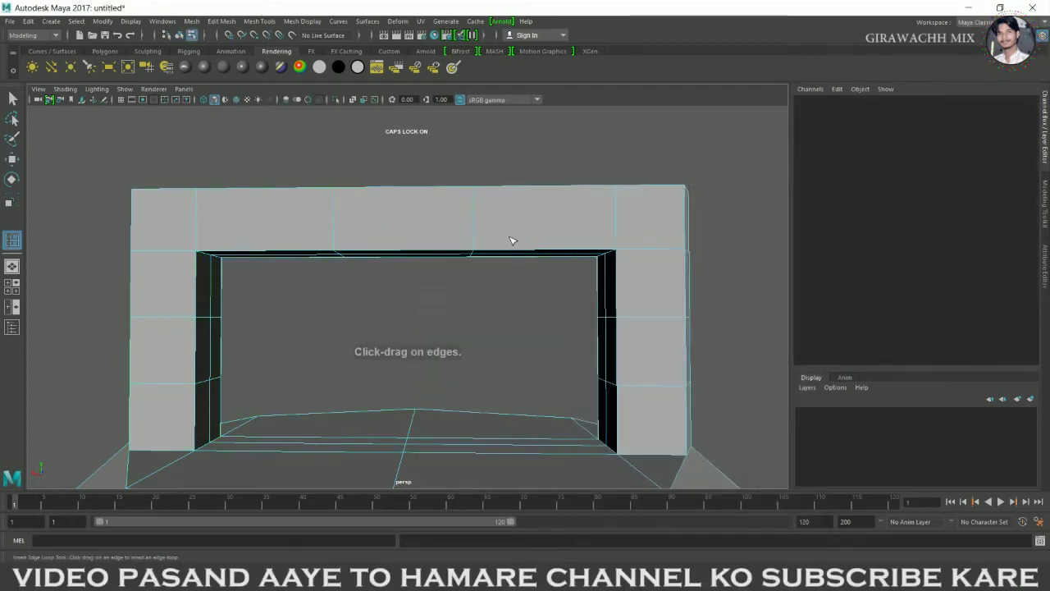
pyautogui.click(206, 198)
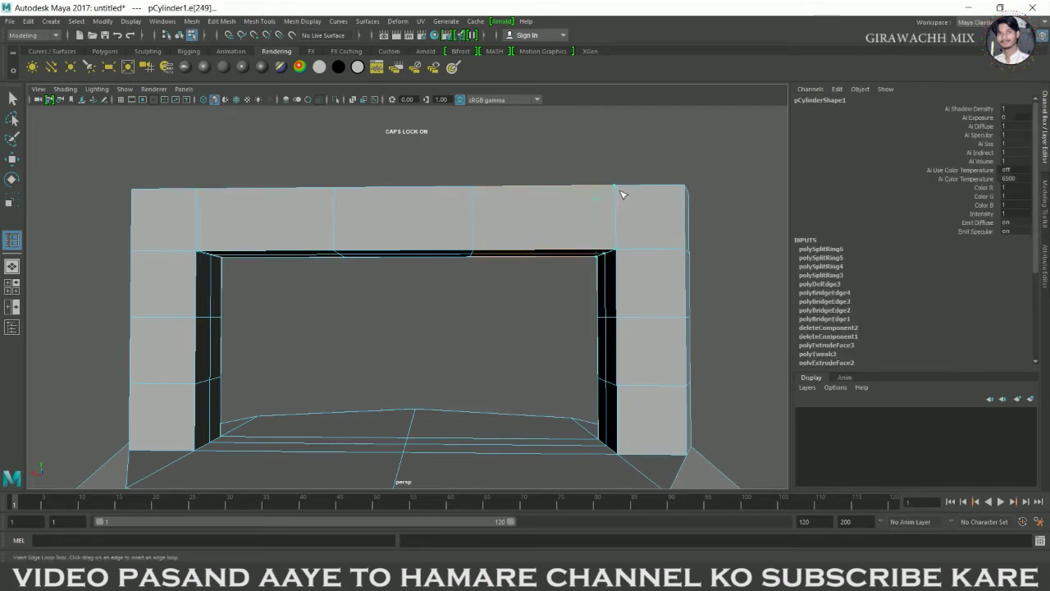
pyautogui.click(629, 257)
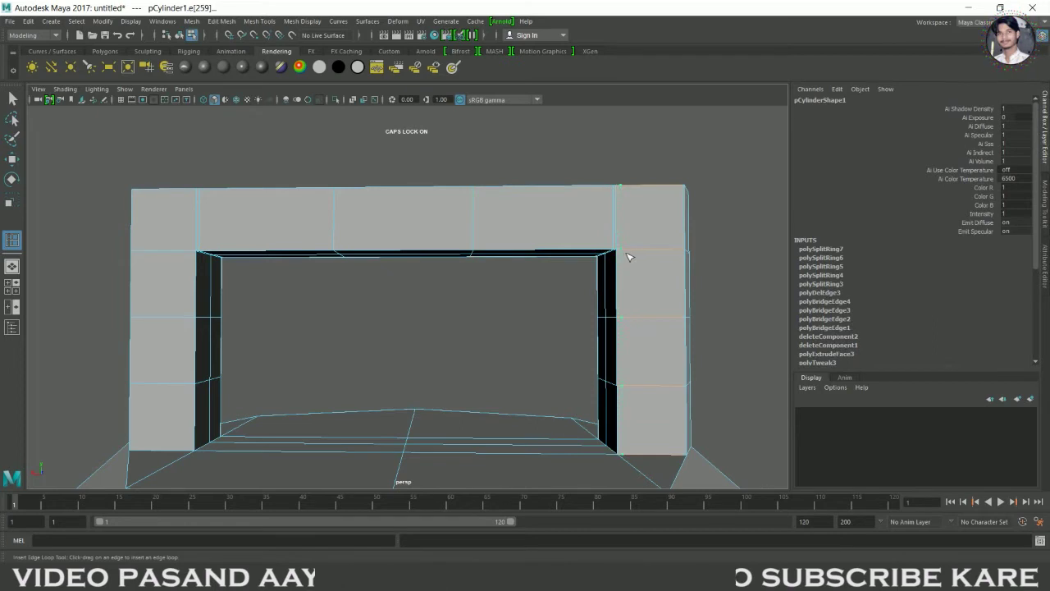
pyautogui.click(199, 257)
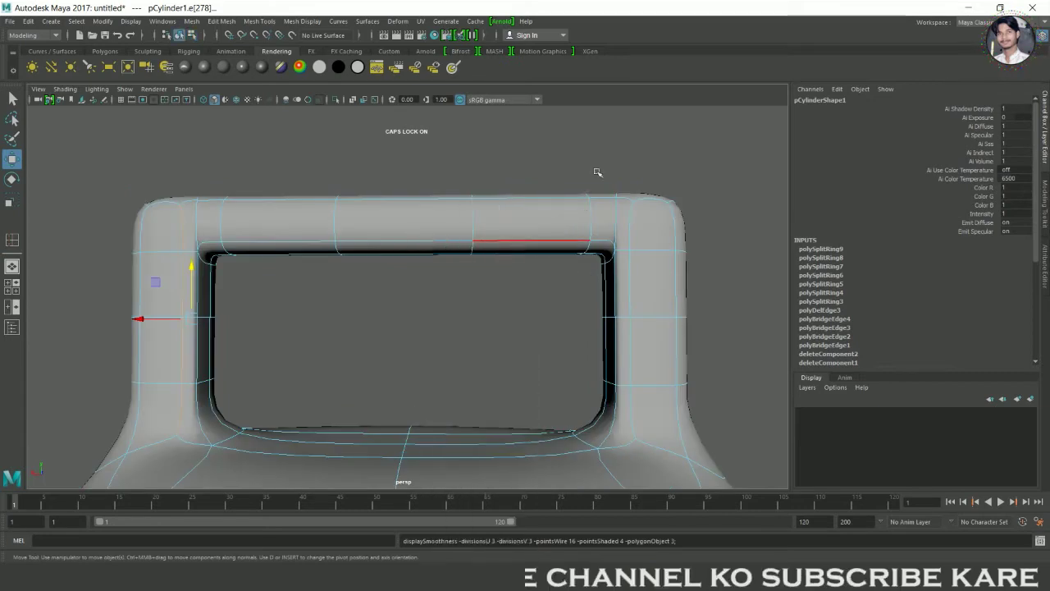
pyautogui.scroll(-3, 697, 253)
pyautogui.scroll(-3, 626, 235)
pyautogui.scroll(-3, 626, 234)
pyautogui.scroll(-3, 626, 235)
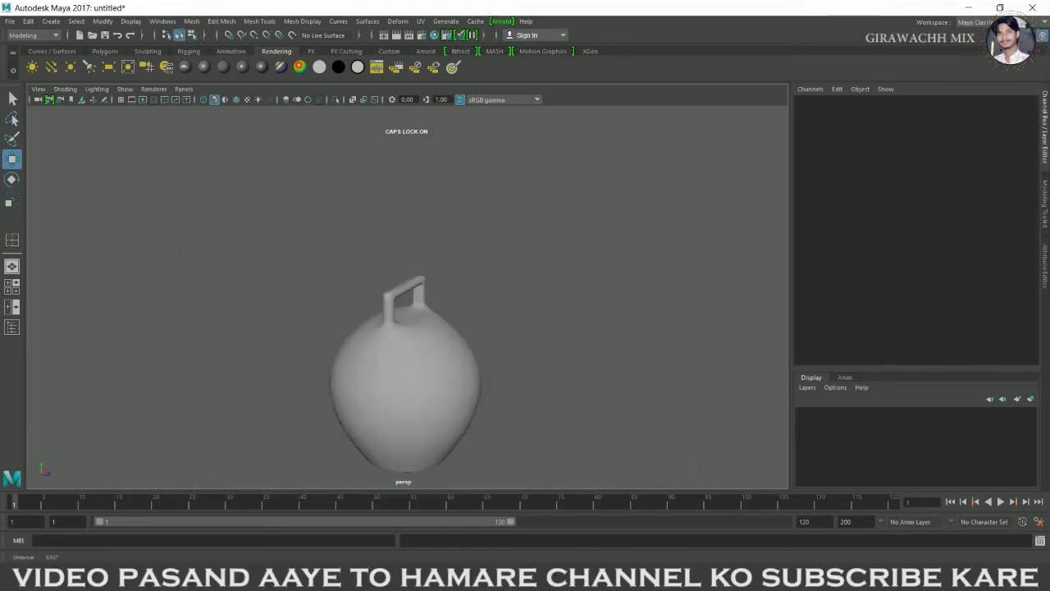
pyautogui.scroll(3, 347, 309)
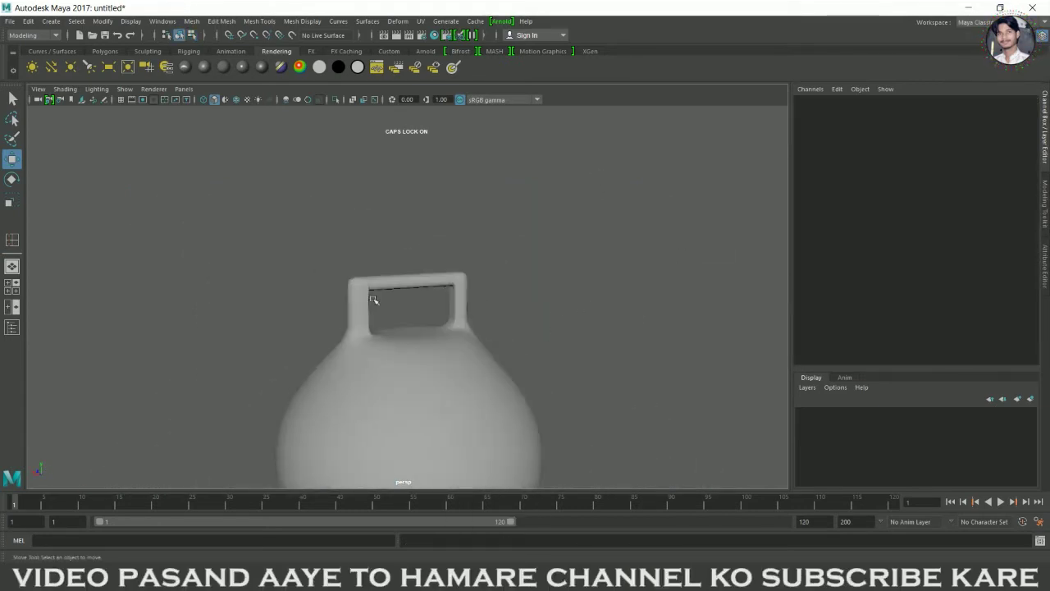
pyautogui.scroll(3, 497, 297)
pyautogui.click(436, 276)
# Switch to the faceted front orthographic view centred on the handle
pyautogui.press('1')
pyautogui.keyDown('alt'); pyautogui.moveTo(460, 306); pyautogui.dragTo(410, 305); pyautogui.keyUp('alt')
pyautogui.press('space')
pyautogui.scroll(3, 411, 328)
pyautogui.scroll(3, 534, 394)
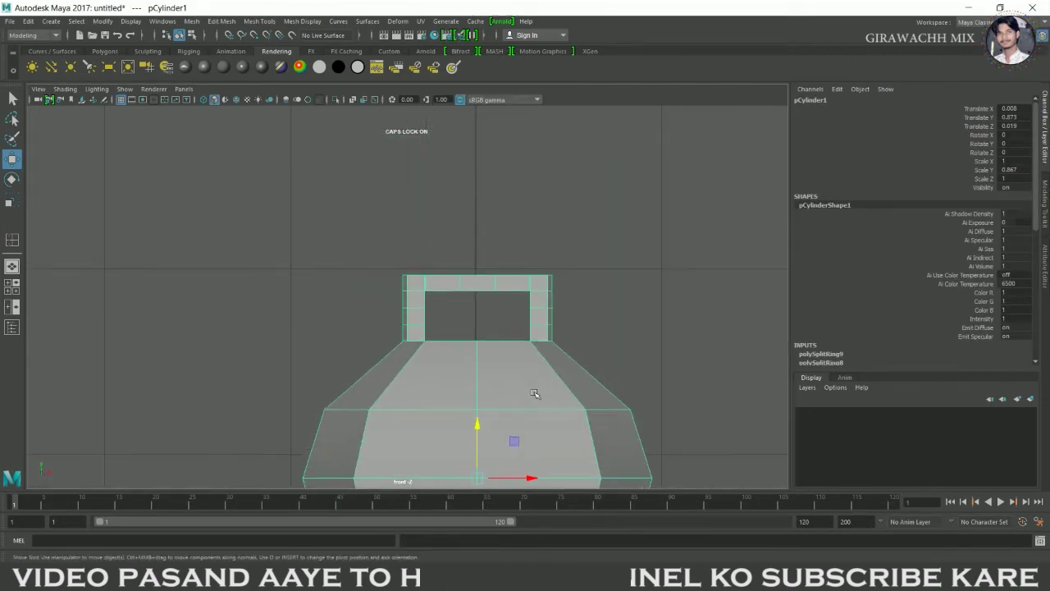
pyautogui.scroll(5, 534, 393)
pyautogui.scroll(-5, 727, 369)
pyautogui.scroll(2, 726, 378)
pyautogui.keyDown('alt'); pyautogui.moveTo(726, 377); pyautogui.dragTo(605, 360, button='middle'); pyautogui.keyUp('alt')
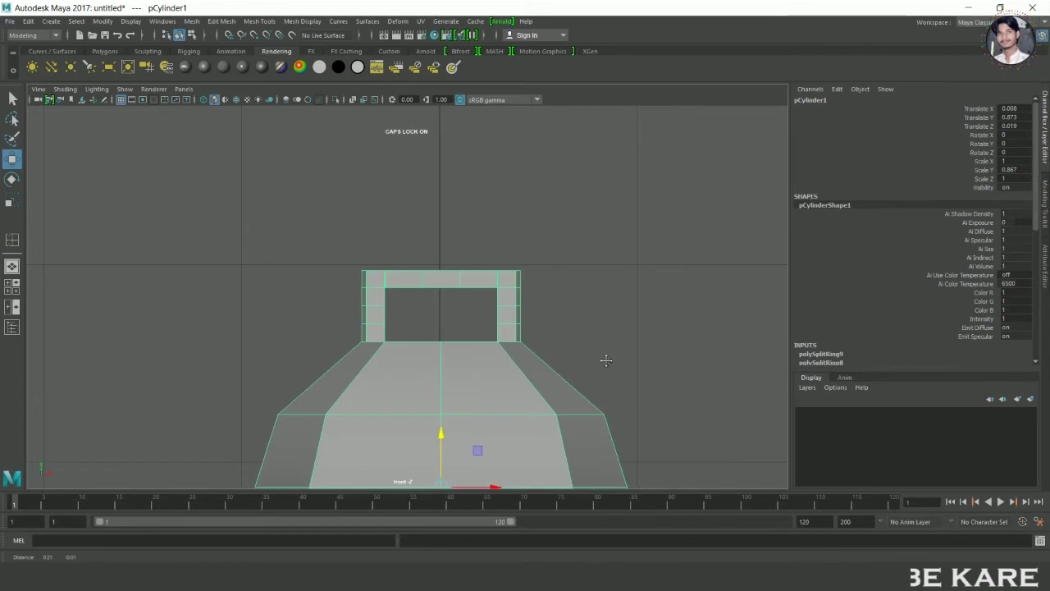
pyautogui.scroll(2, 606, 360)
# Raise the handle's top-middle vertices into a peak and turn on smooth preview
pyautogui.moveTo(399, 251); pyautogui.dragTo(404, 230, button='right')
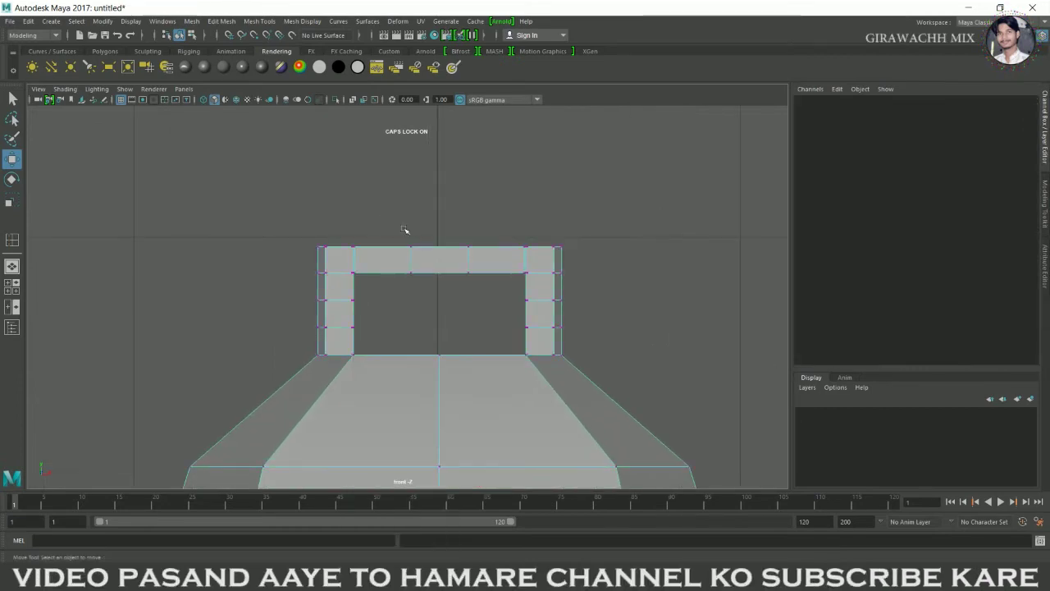
pyautogui.moveTo(498, 321); pyautogui.dragTo(496, 320)
pyautogui.moveTo(451, 217); pyautogui.dragTo(447, 194)
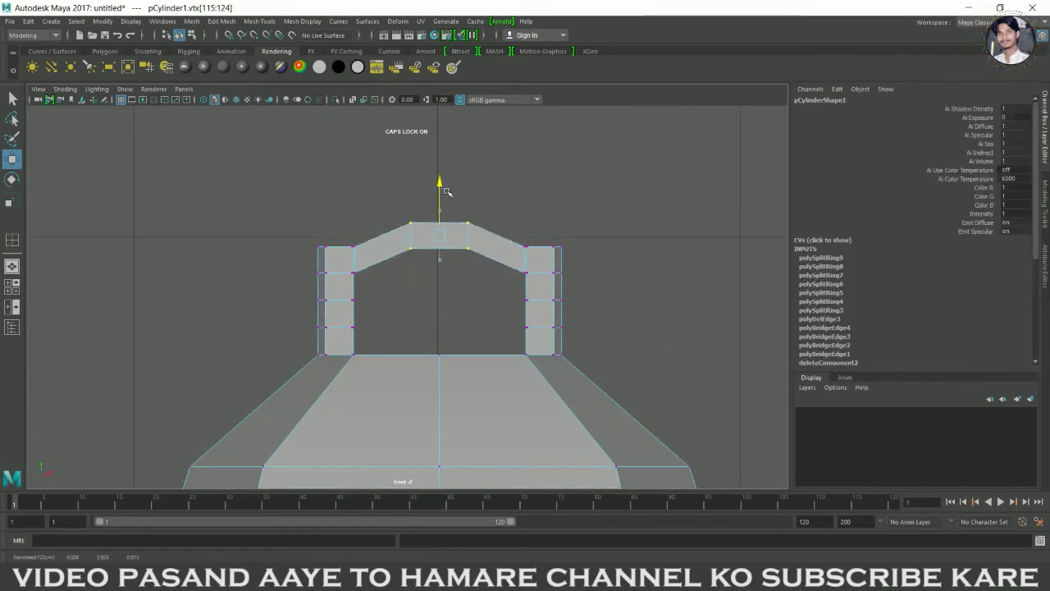
pyautogui.press('space')
pyautogui.press('space')
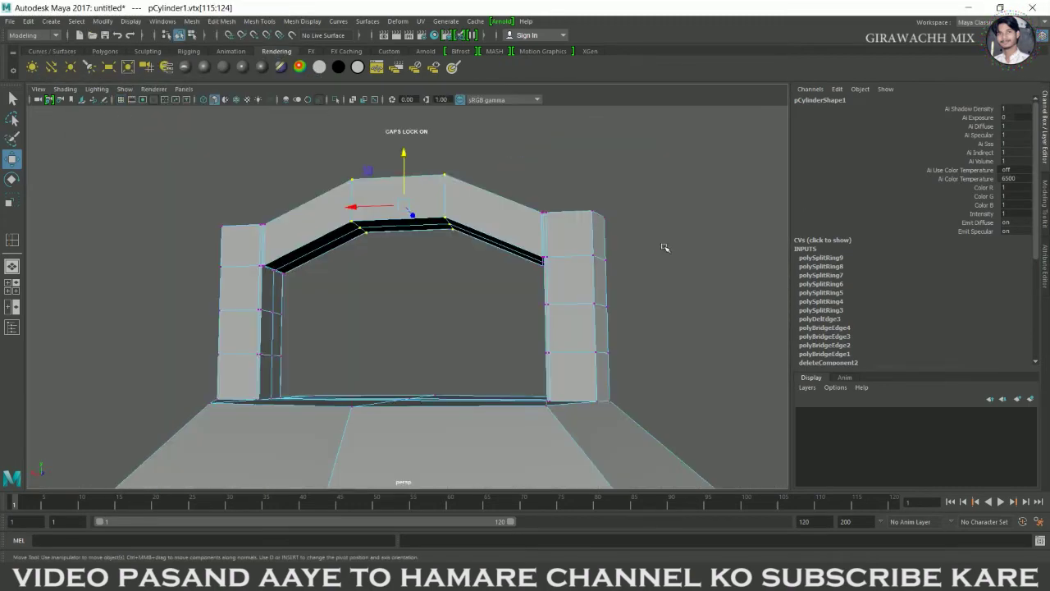
pyautogui.press('3')
# Deselect and orbit around the smoothed pot to inspect the arched handle
pyautogui.moveTo(533, 278); pyautogui.dragTo(626, 218, button='right')
pyautogui.click(605, 272)
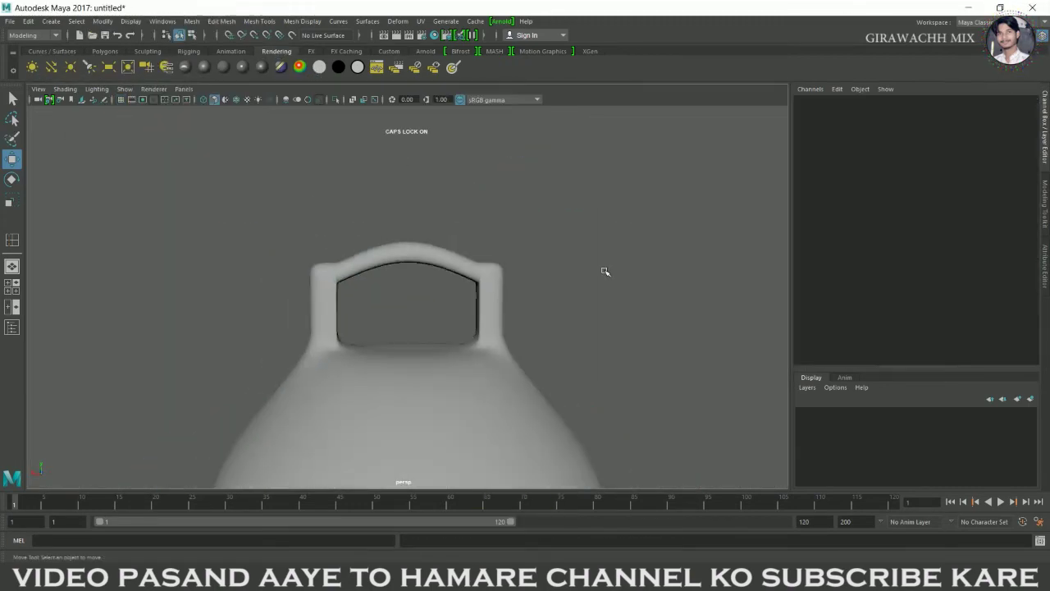
pyautogui.scroll(-3, 343, 293)
pyautogui.scroll(-2, 471, 284)
pyautogui.scroll(3, 471, 284)
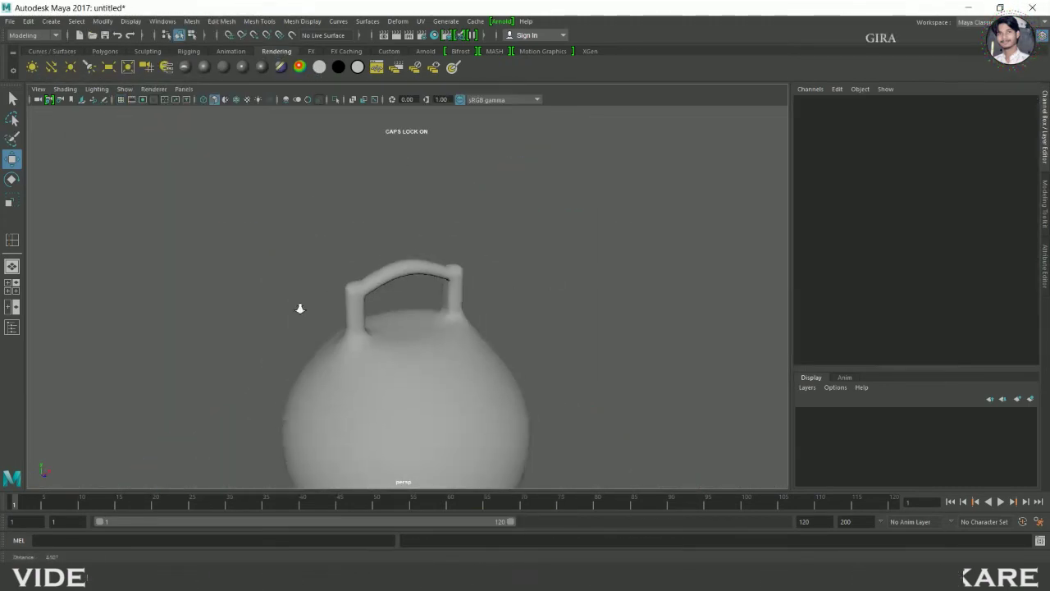
pyautogui.scroll(-5, 298, 304)
pyautogui.scroll(6, 634, 339)
pyautogui.keyDown('alt'); pyautogui.moveTo(634, 339); pyautogui.dragTo(585, 328); pyautogui.keyUp('alt')
pyautogui.scroll(5, 586, 328)
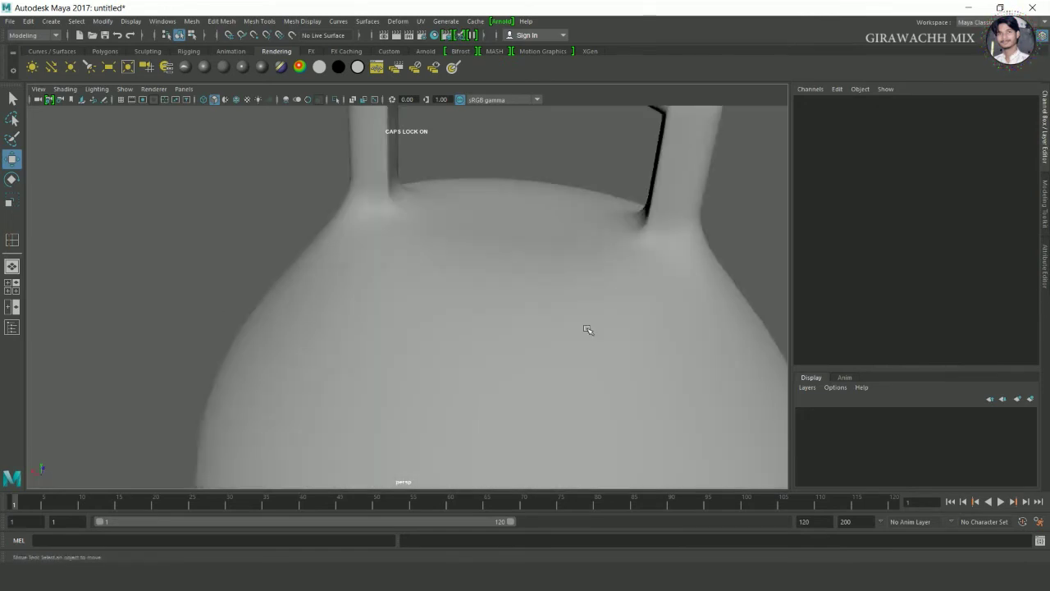
pyautogui.scroll(-2, 527, 317)
pyautogui.click(497, 317)
# Return the pot to low-poly display and insert horizontal edge loops across its upper body
pyautogui.press('1')
pyautogui.moveTo(593, 328)
pyautogui.keyDown('alt'); pyautogui.mouseDown()
pyautogui.moveTo(511, 218)
pyautogui.moveTo(331, 282)
pyautogui.moveTo(437, 275)
pyautogui.mouseUp(); pyautogui.keyUp('alt')
pyautogui.scroll(-3, 399, 276)
pyautogui.scroll(4, 399, 276)
pyautogui.scroll(2, 399, 277)
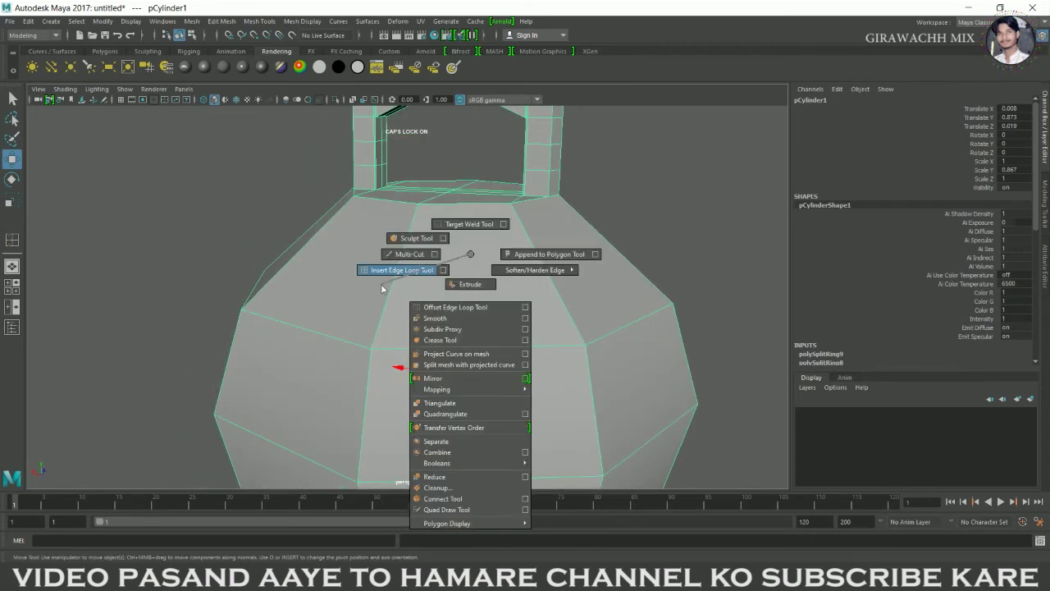
pyautogui.keyDown('shift'); pyautogui.moveTo(479, 263); pyautogui.dragTo(398, 273, button='right'); pyautogui.keyUp('shift')
pyautogui.scroll(-2, 396, 279)
pyautogui.keyDown('alt'); pyautogui.moveTo(394, 282); pyautogui.dragTo(388, 301); pyautogui.keyUp('alt')
pyautogui.scroll(3, 388, 301)
pyautogui.moveTo(504, 290)
pyautogui.keyDown('alt'); pyautogui.mouseDown()
pyautogui.moveTo(407, 247)
pyautogui.moveTo(454, 241)
pyautogui.mouseUp(); pyautogui.keyUp('alt')
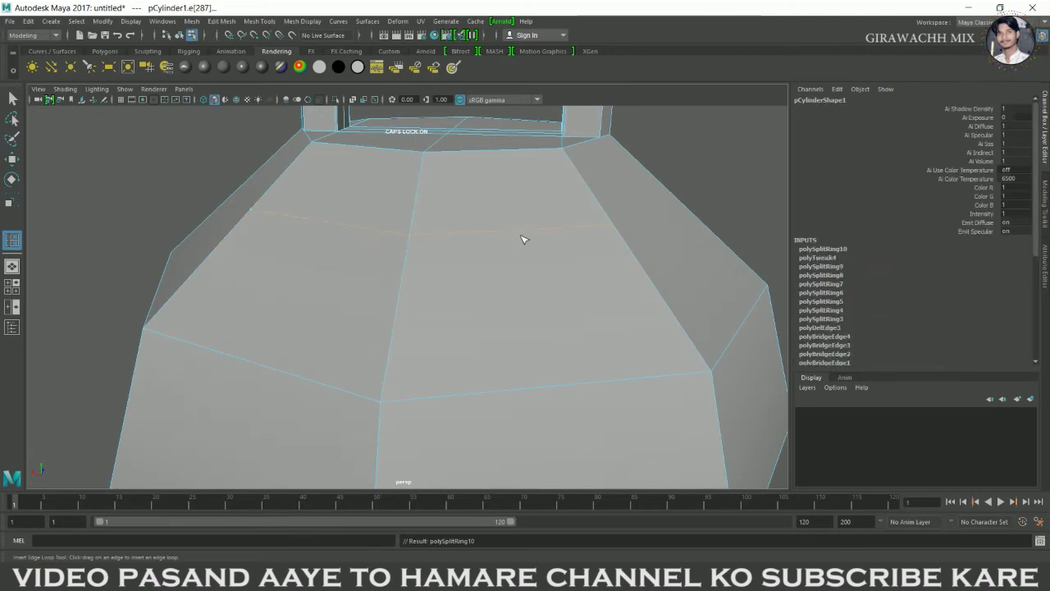
pyautogui.keyDown('alt'); pyautogui.moveTo(582, 277); pyautogui.dragTo(431, 279, button='right'); pyautogui.keyUp('alt')
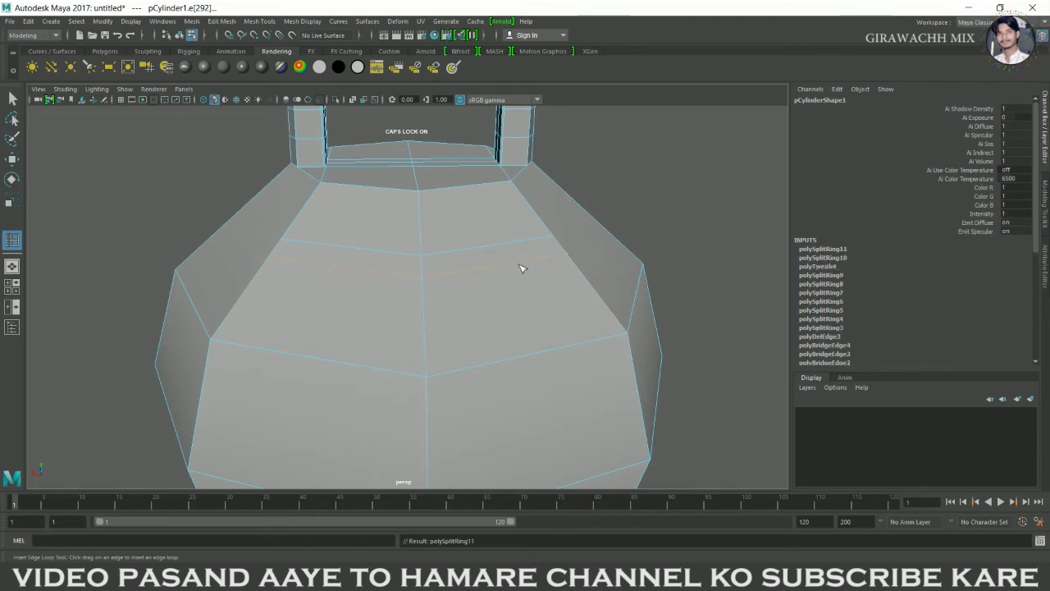
# Delete the unwanted stray edge loops and frame the whole pot
pyautogui.press('w')
pyautogui.keyDown('alt'); pyautogui.moveTo(530, 286); pyautogui.dragTo(361, 280); pyautogui.keyUp('alt')
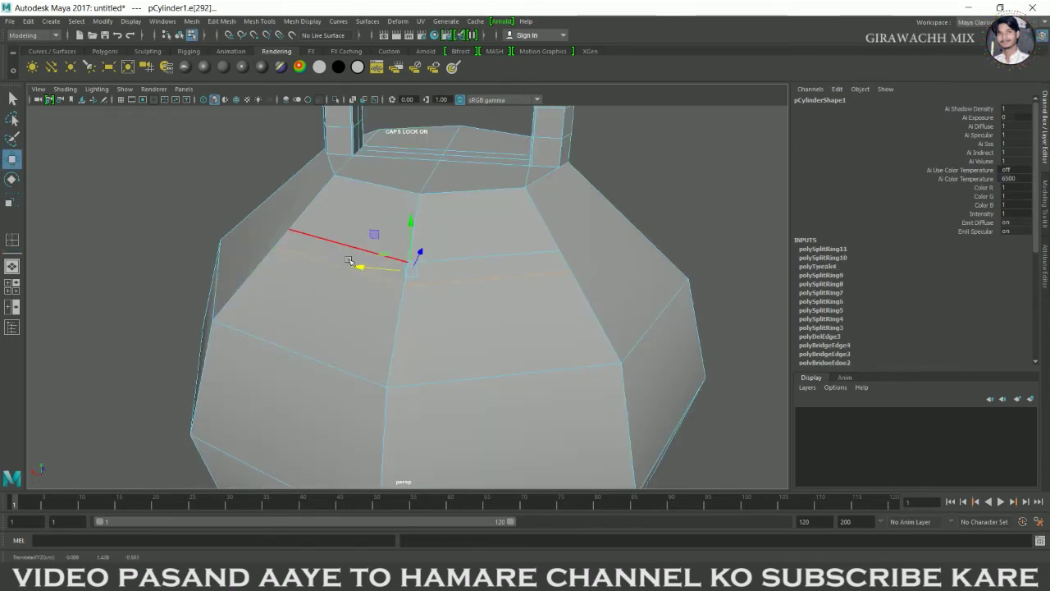
pyautogui.keyDown('shift'); pyautogui.moveTo(343, 245); pyautogui.dragTo(287, 271, button='right'); pyautogui.keyUp('shift')
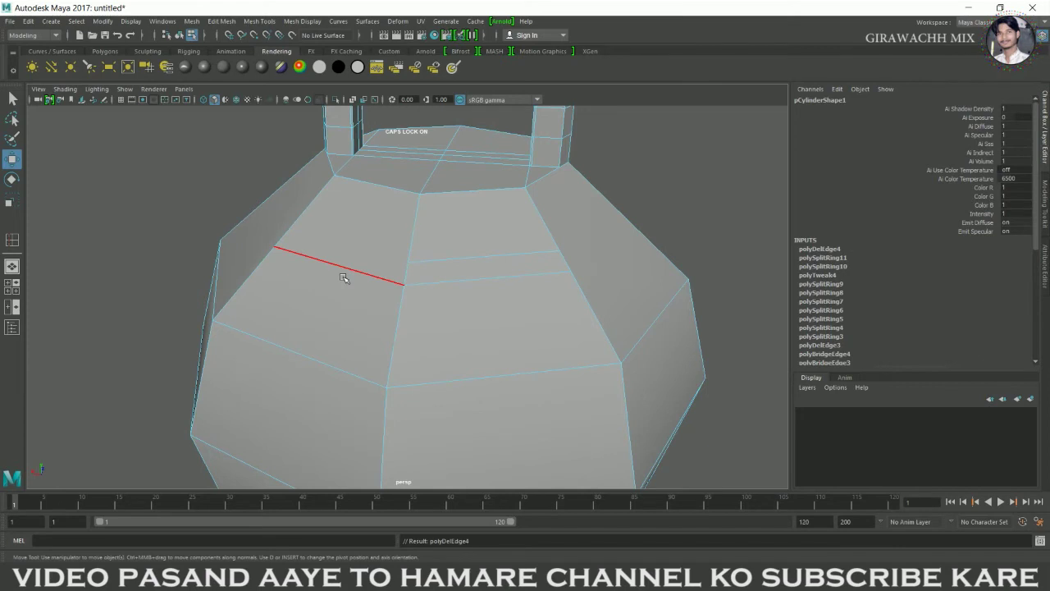
pyautogui.keyDown('shift'); pyautogui.moveTo(338, 271); pyautogui.dragTo(282, 281, button='right'); pyautogui.keyUp('shift')
pyautogui.press('f')
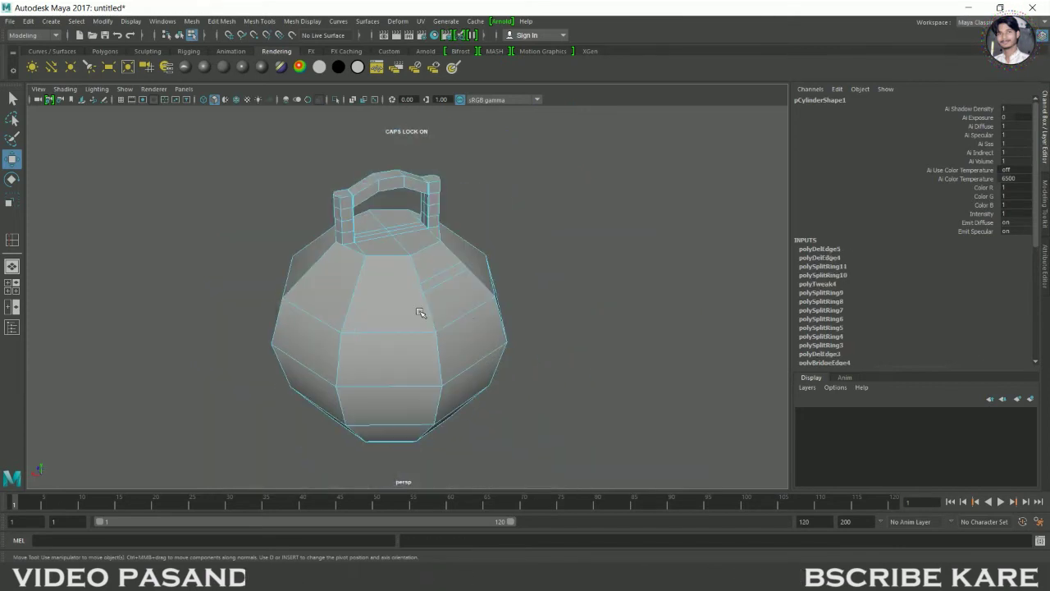
pyautogui.keyDown('alt'); pyautogui.moveTo(558, 281); pyautogui.dragTo(418, 306); pyautogui.keyUp('alt')
# Select a face on the pot's upper body and zoom in to inspect it
pyautogui.moveTo(427, 265); pyautogui.dragTo(427, 295, button='right')
pyautogui.click(445, 281)
pyautogui.scroll(2, 459, 288)
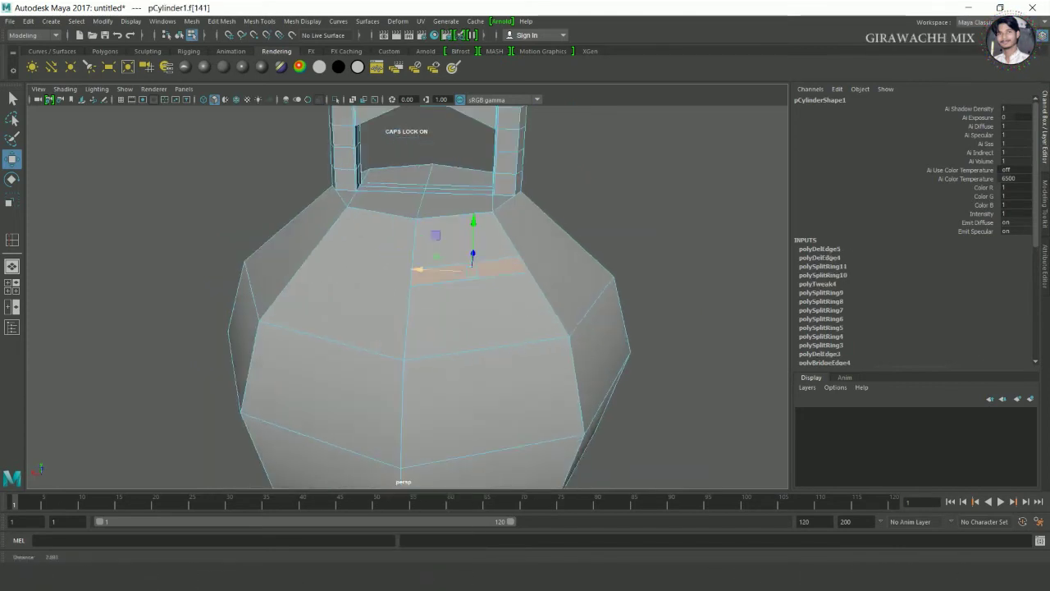
pyautogui.scroll(2, 490, 300)
pyautogui.scroll(3, 505, 331)
pyautogui.scroll(3, 586, 323)
pyautogui.moveTo(499, 347)
pyautogui.keyDown('alt'); pyautogui.mouseDown()
pyautogui.moveTo(567, 347)
pyautogui.moveTo(525, 329)
pyautogui.mouseUp(); pyautogui.keyUp('alt')
pyautogui.scroll(-3, 607, 292)
pyautogui.scroll(4, 618, 298)
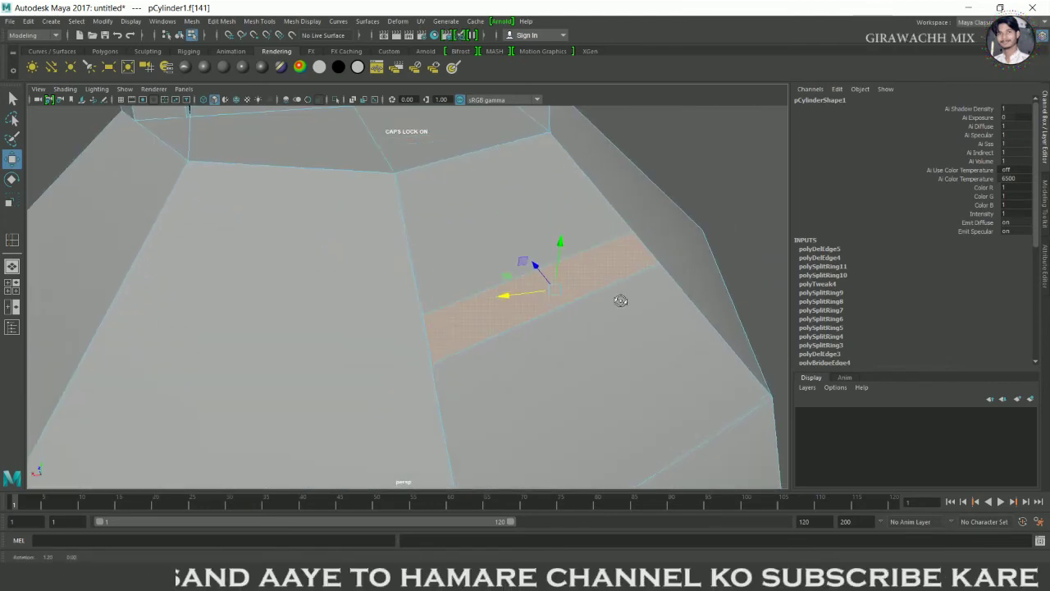
pyautogui.scroll(2, 597, 287)
# Try one more edge loop across the body, remove it, and open the Multi-Cut tool settings
pyautogui.moveTo(575, 264)
pyautogui.mouseDown(button='right')
pyautogui.moveTo(664, 216)
pyautogui.moveTo(476, 297)
pyautogui.mouseUp(button='right')
pyautogui.click(368, 335)
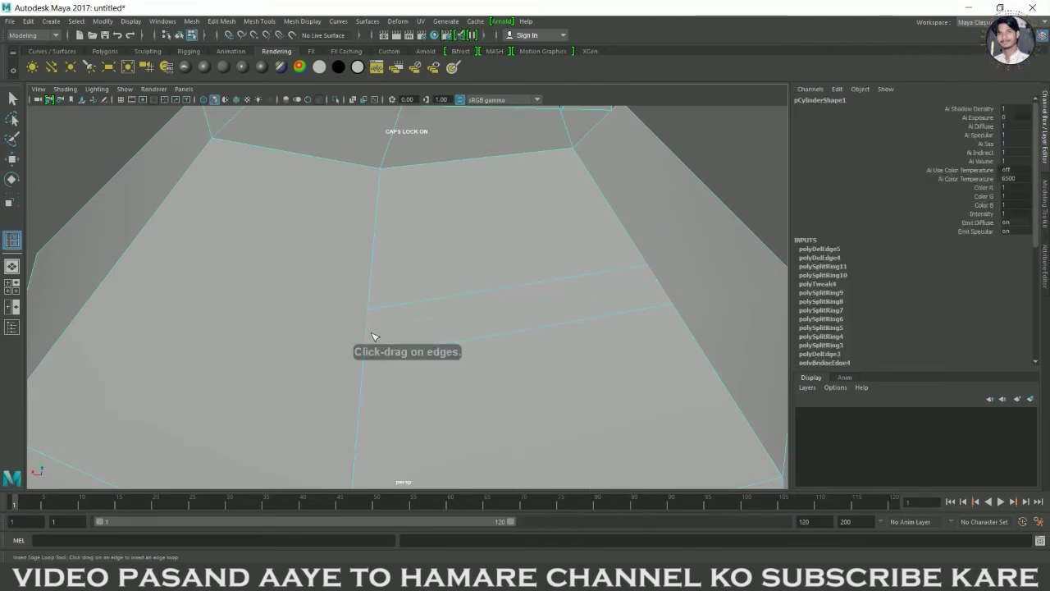
pyautogui.press('w')
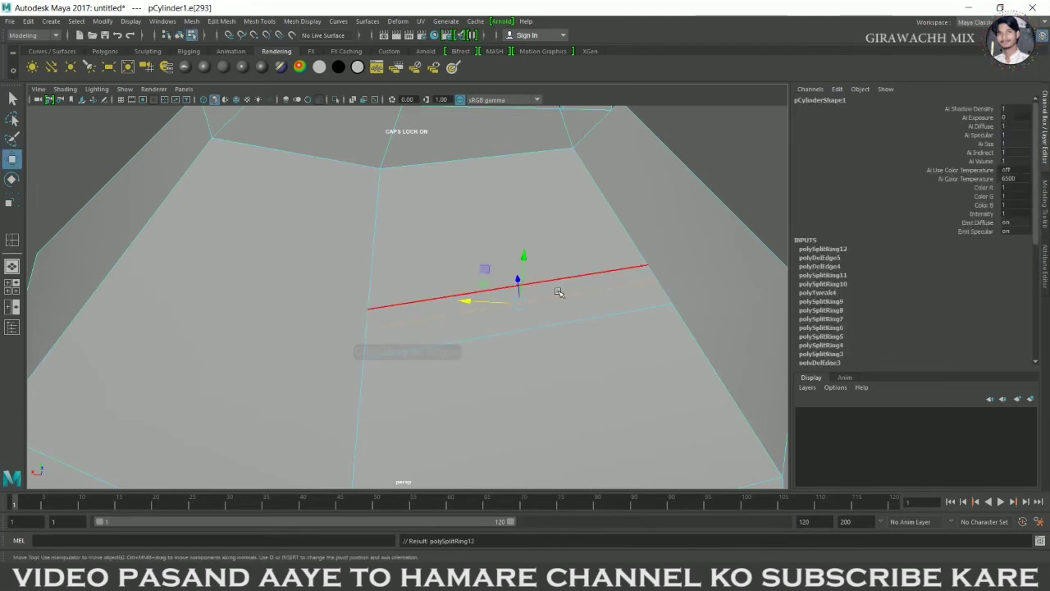
pyautogui.press('Delete')
pyautogui.moveTo(476, 271)
pyautogui.mouseDown(button='right')
pyautogui.moveTo(400, 283)
pyautogui.moveTo(445, 293)
pyautogui.mouseUp(button='right')
pyautogui.moveTo(497, 262)
pyautogui.mouseDown(button='right')
pyautogui.moveTo(456, 307)
pyautogui.moveTo(402, 324)
pyautogui.mouseUp(button='right')
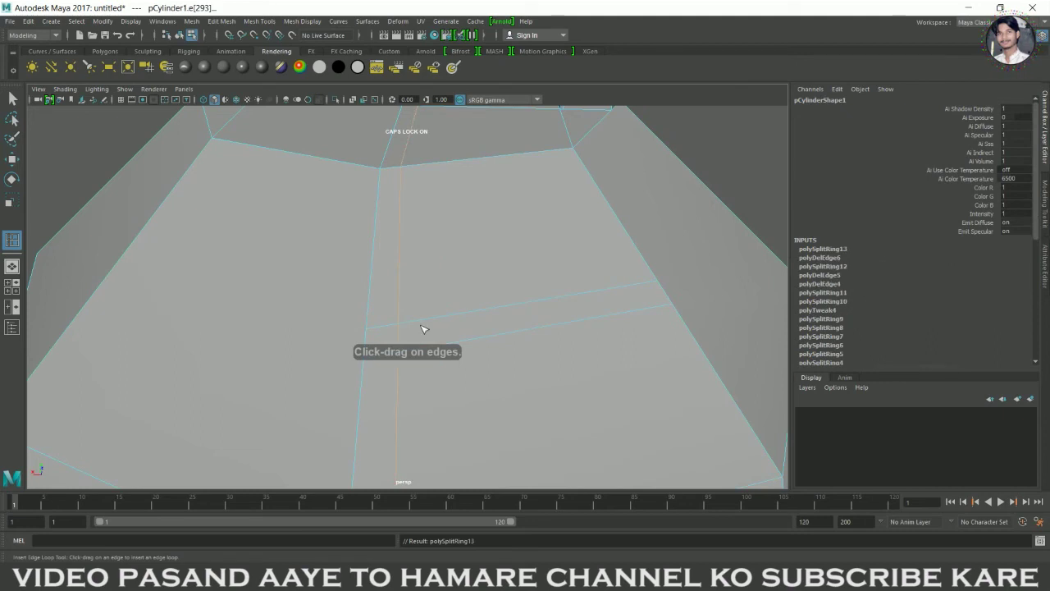
pyautogui.hotkey('ctrl', 'z')
pyautogui.moveTo(481, 265); pyautogui.dragTo(529, 247, button='right')
pyautogui.keyDown('shift'); pyautogui.moveTo(526, 319); pyautogui.dragTo(432, 321, button='right'); pyautogui.keyUp('shift')
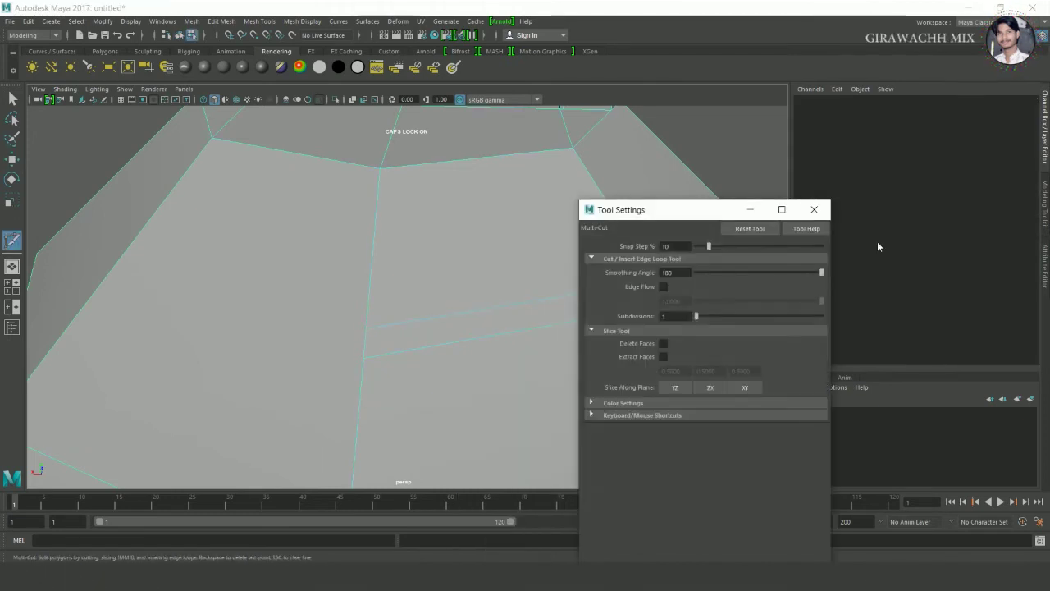
# Cut a vertical split across the narrow band and select the small face between the cuts
pyautogui.click(815, 211)
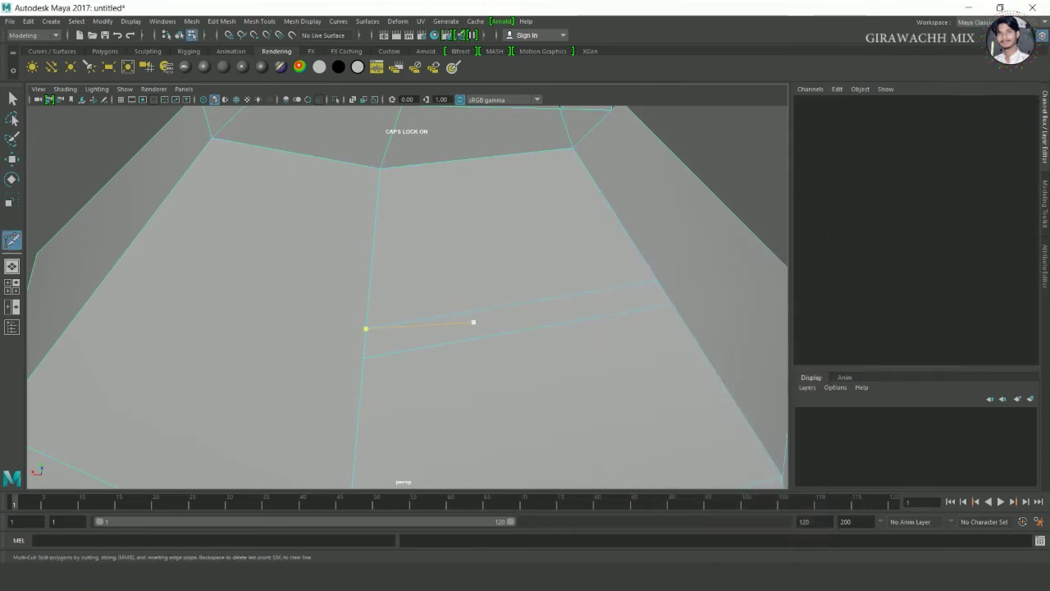
pyautogui.keyDown('ctrl'); pyautogui.click(424, 322); pyautogui.keyUp('ctrl')
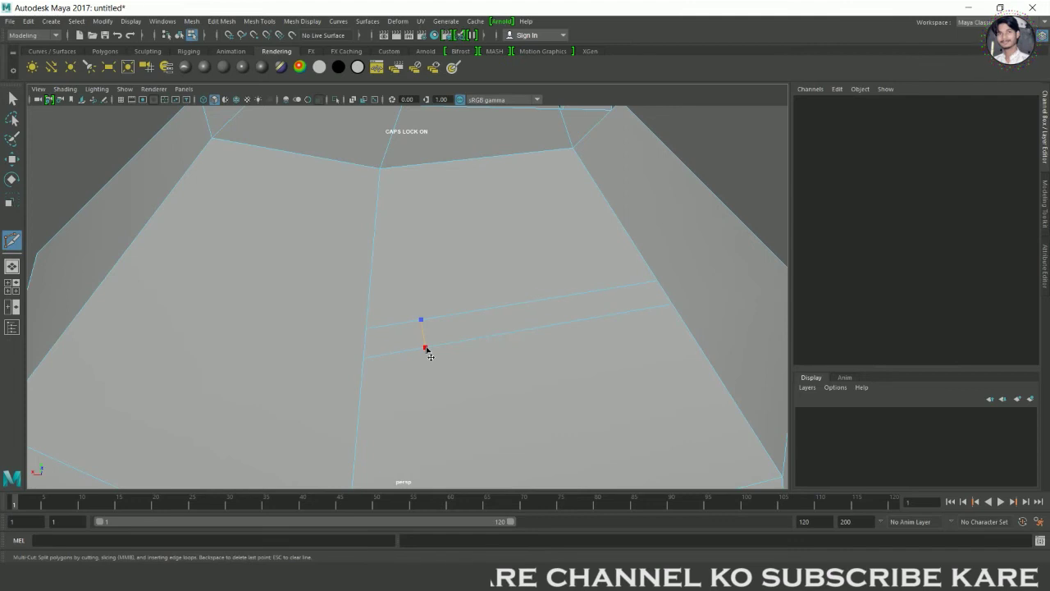
pyautogui.keyDown('ctrl'); pyautogui.click(588, 319); pyautogui.keyUp('ctrl')
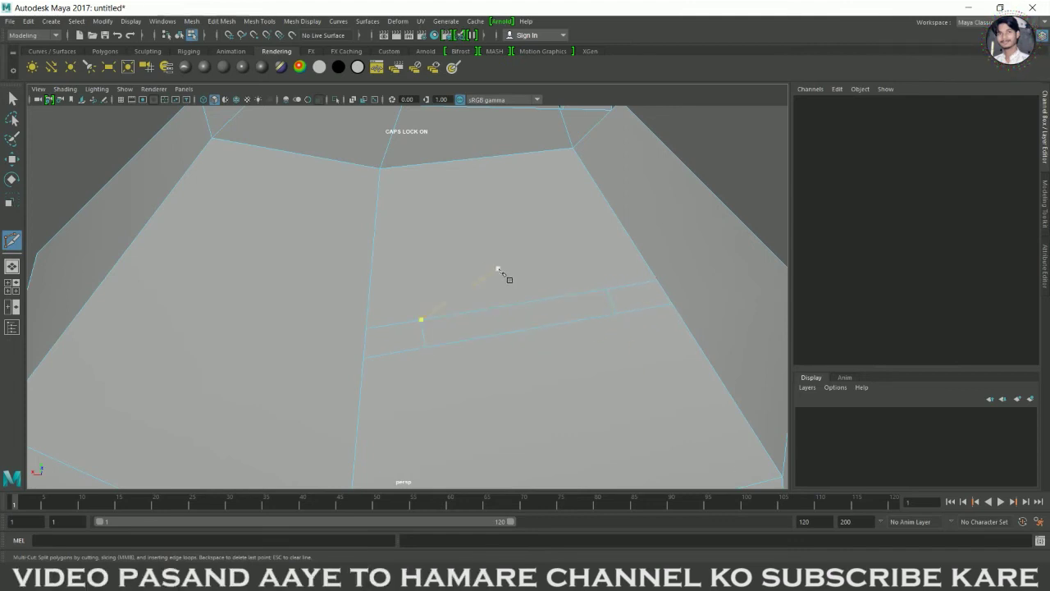
pyautogui.press('w')
pyautogui.click(523, 325)
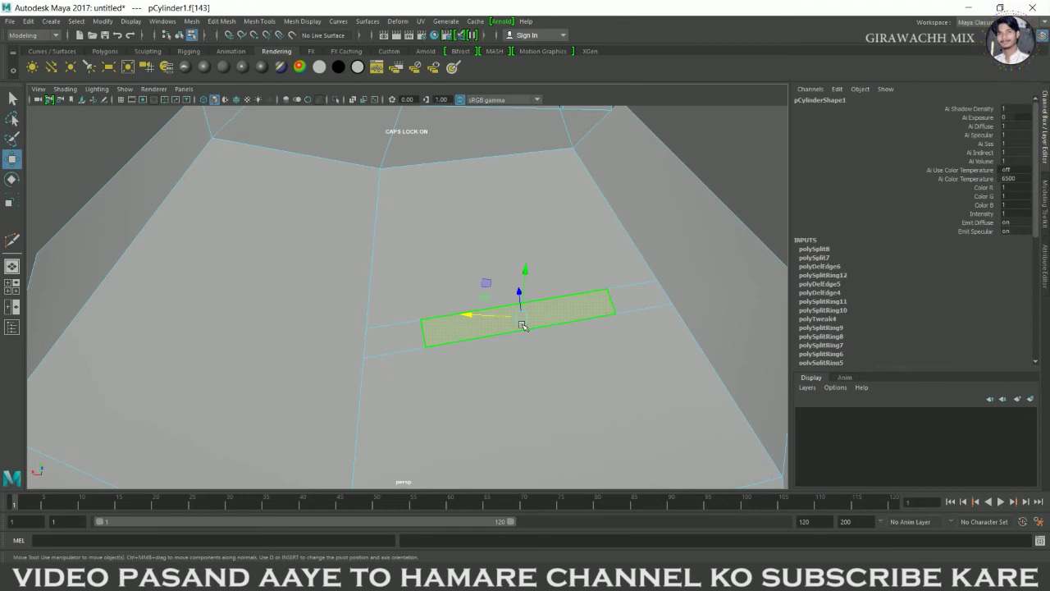
# Extrude the slot face inward, delete it to open the coin slot, and preview smoothed
pyautogui.keyDown('shift'); pyautogui.moveTo(524, 325); pyautogui.dragTo(472, 347, button='right'); pyautogui.keyUp('shift')
pyautogui.moveTo(525, 348)
pyautogui.keyDown('alt'); pyautogui.mouseDown()
pyautogui.moveTo(557, 346)
pyautogui.moveTo(548, 358)
pyautogui.mouseUp(); pyautogui.keyUp('alt')
pyautogui.keyDown('shift'); pyautogui.moveTo(549, 358); pyautogui.dragTo(495, 338, button='right'); pyautogui.keyUp('shift')
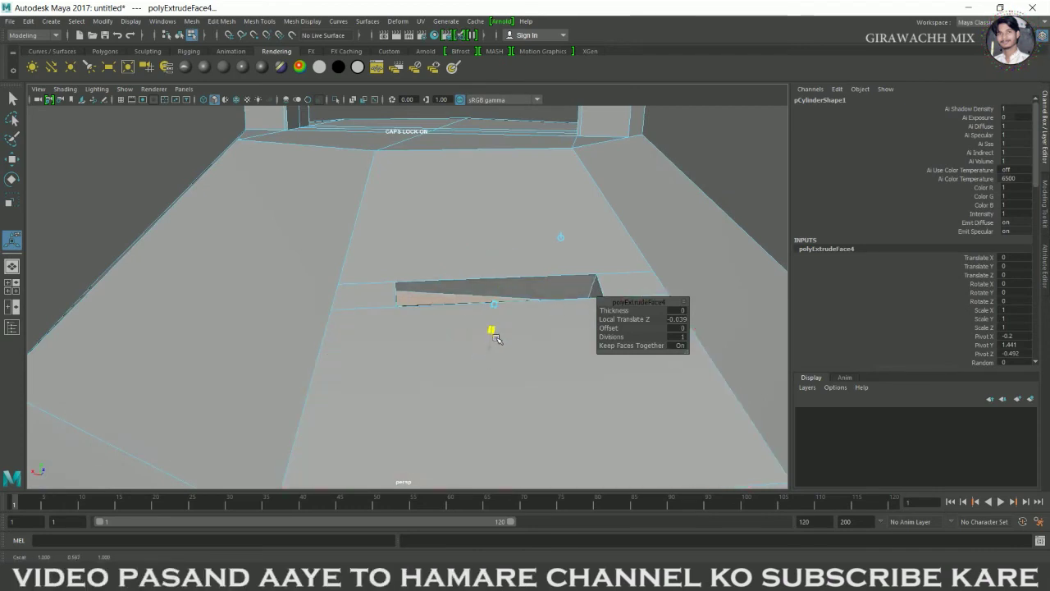
pyautogui.press('Delete')
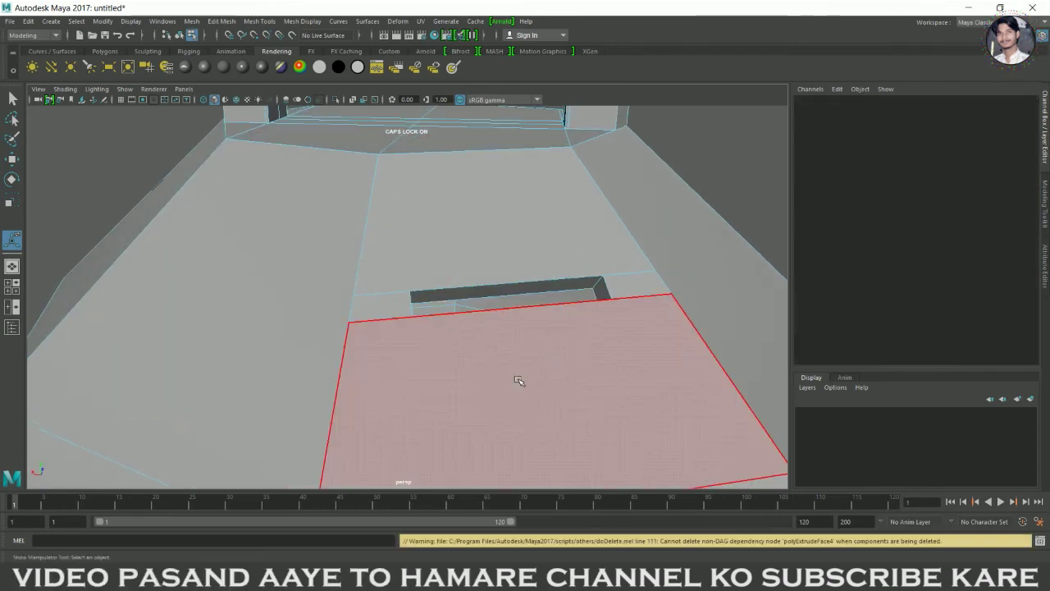
pyautogui.press('3')
pyautogui.moveTo(581, 246); pyautogui.dragTo(633, 230, button='right')
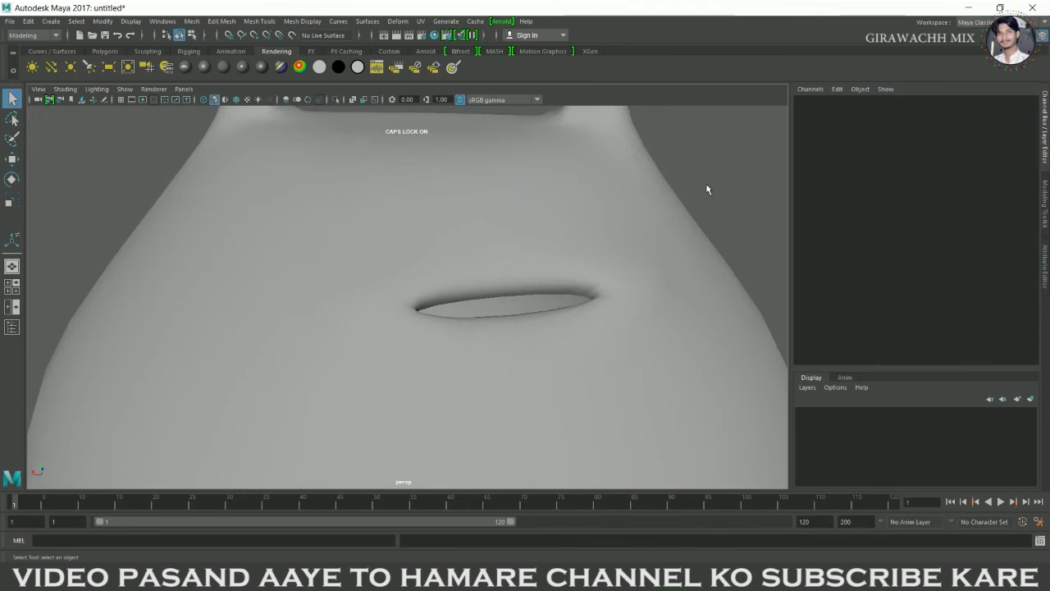
# Select all the pot's faces and extrude them with a 0.03 wall thickness
pyautogui.scroll(-5, 689, 197)
pyautogui.moveTo(670, 212)
pyautogui.keyDown('alt'); pyautogui.mouseDown()
pyautogui.moveTo(569, 328)
pyautogui.moveTo(520, 307)
pyautogui.mouseUp(); pyautogui.keyUp('alt')
pyautogui.click(521, 307)
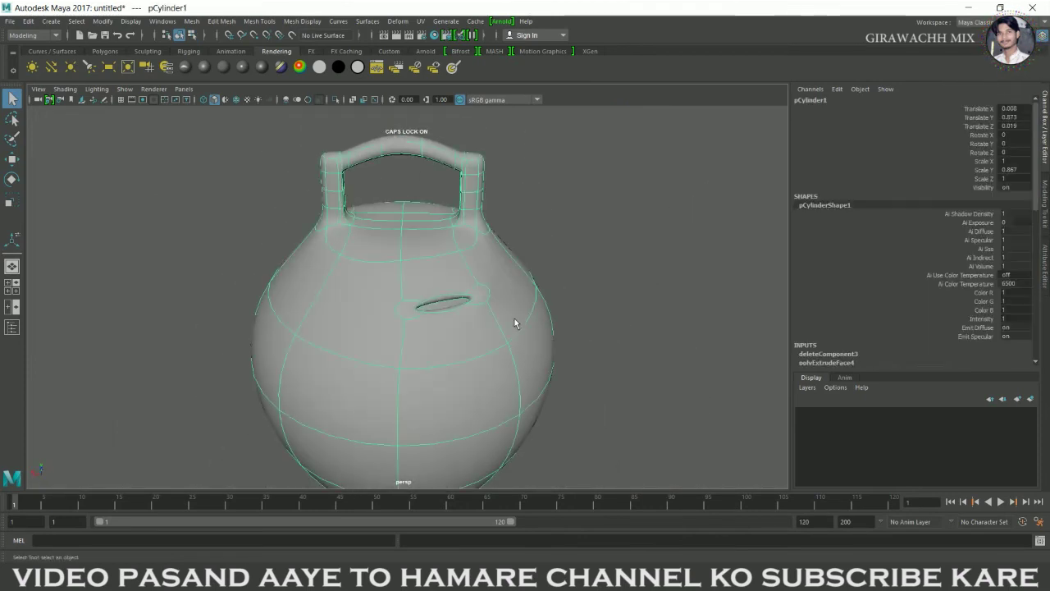
pyautogui.moveTo(520, 307); pyautogui.dragTo(509, 328, button='right')
pyautogui.moveTo(480, 246); pyautogui.dragTo(519, 306)
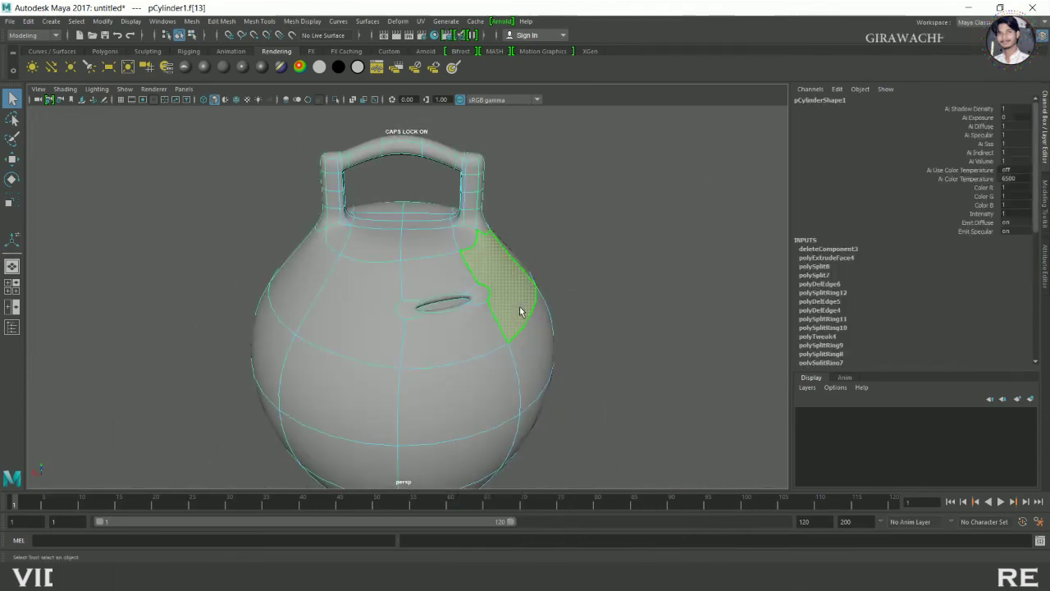
pyautogui.hotkey('ctrl', 'e')
pyautogui.write('0')
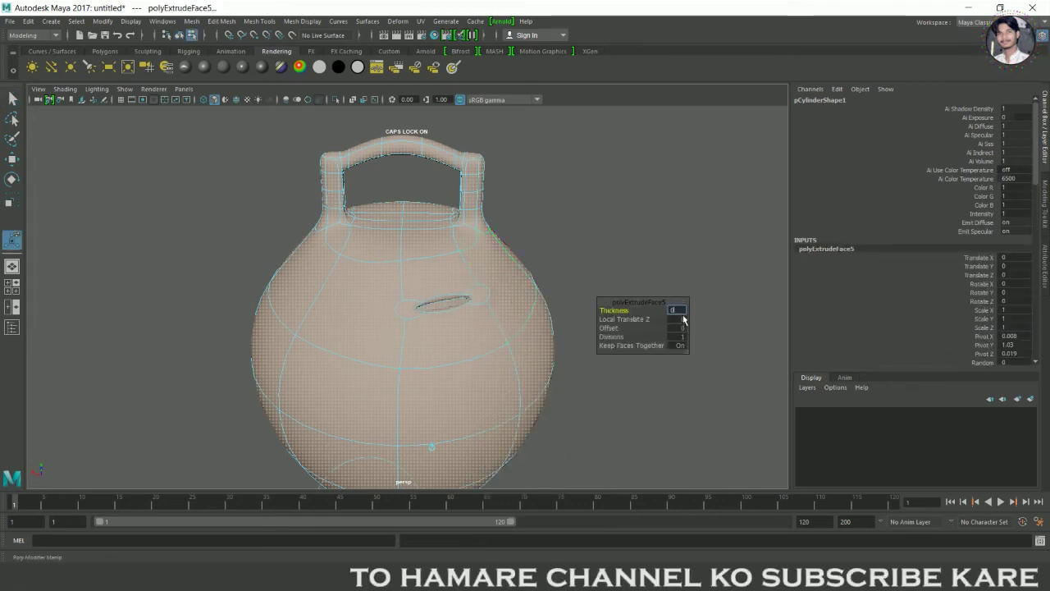
pyautogui.write('4')
pyautogui.press('Return')
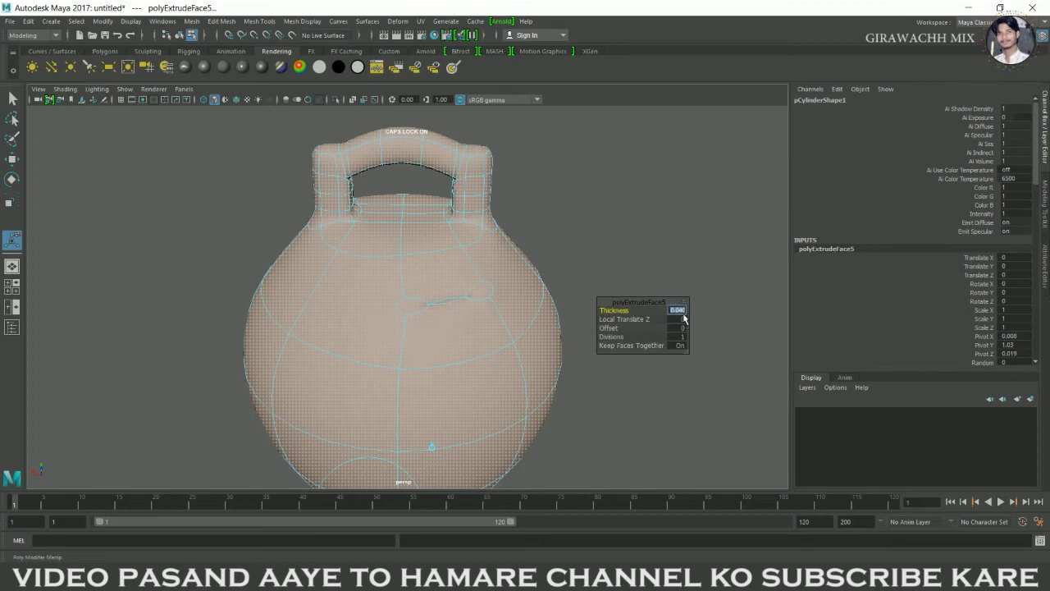
pyautogui.press('Return')
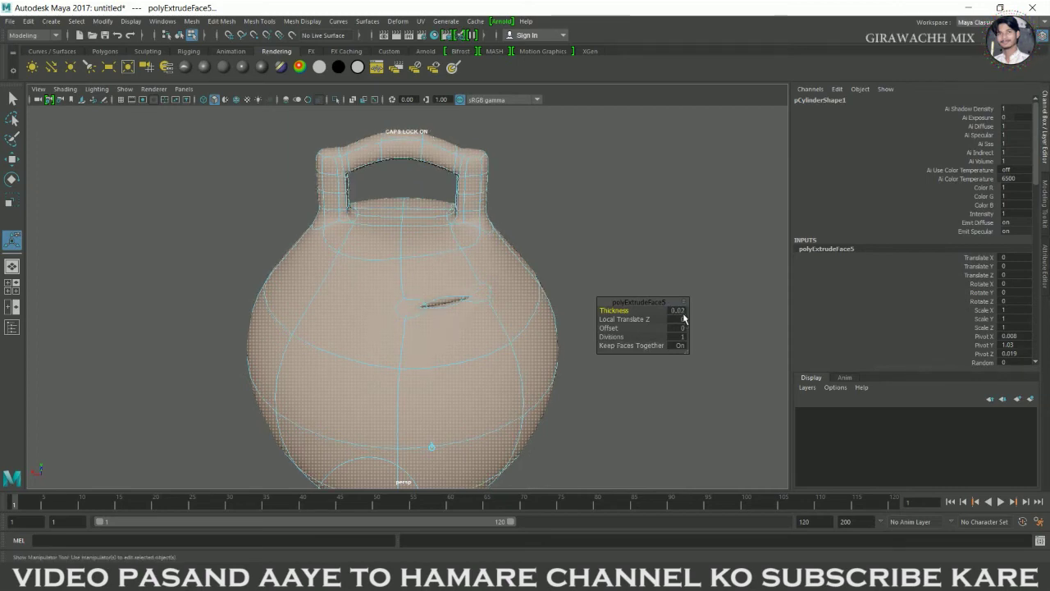
# Clear the selection, orbit toward the coin slot, and reselect the pot
pyautogui.moveTo(402, 276); pyautogui.dragTo(433, 286, button='right')
pyautogui.click(551, 199)
pyautogui.scroll(-3, 469, 258)
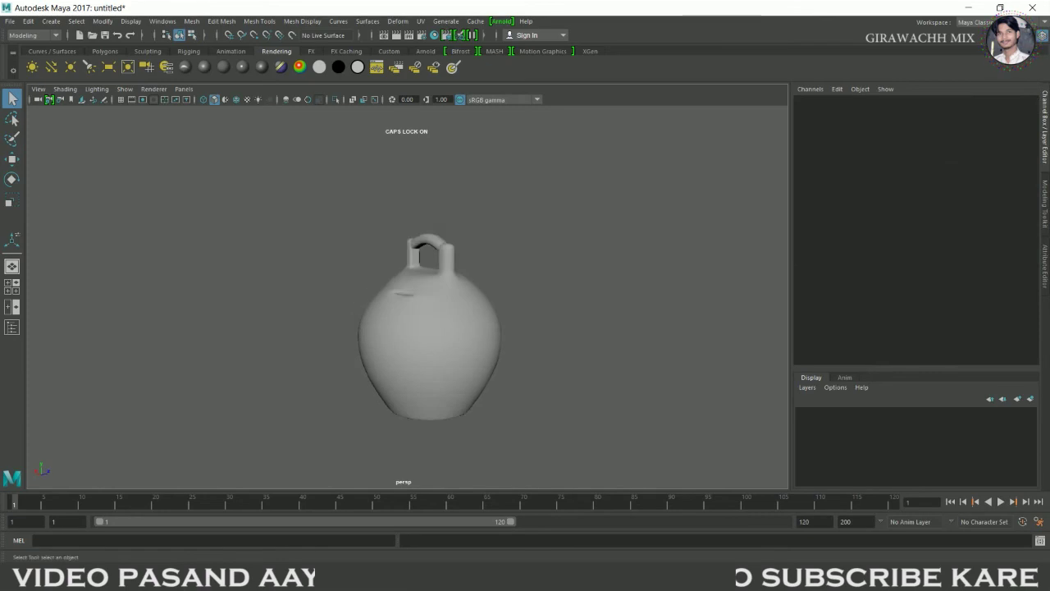
pyautogui.scroll(4, 468, 258)
pyautogui.scroll(3, 509, 326)
pyautogui.moveTo(508, 326)
pyautogui.keyDown('alt'); pyautogui.mouseDown()
pyautogui.moveTo(527, 331)
pyautogui.moveTo(495, 328)
pyautogui.moveTo(517, 327)
pyautogui.mouseUp(); pyautogui.keyUp('alt')
pyautogui.click(528, 331)
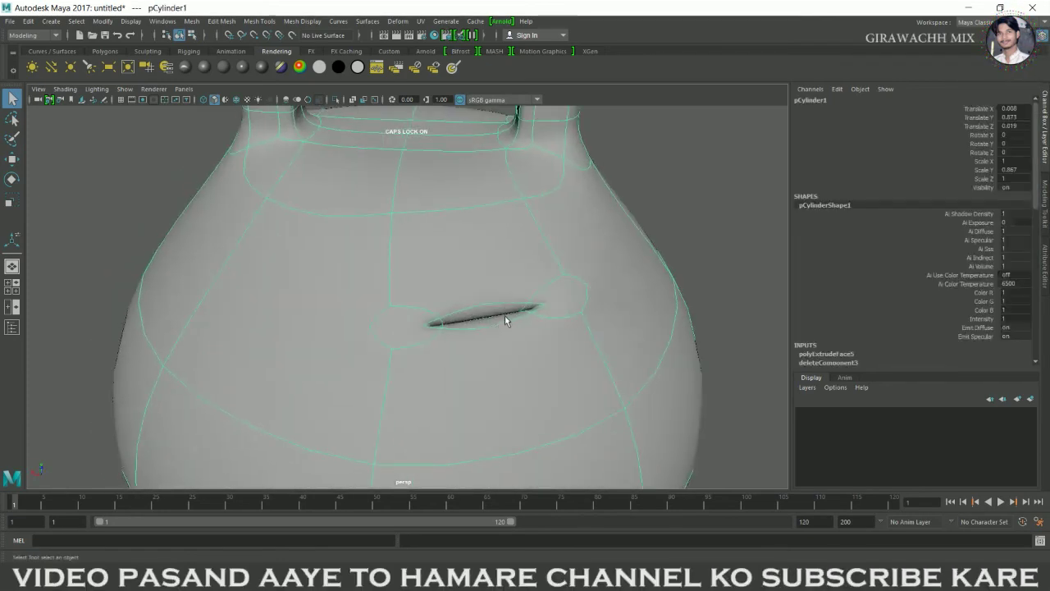
# Select the face inside the coin slot and try raising it, then undo the move
pyautogui.moveTo(504, 315); pyautogui.dragTo(507, 317, button='right')
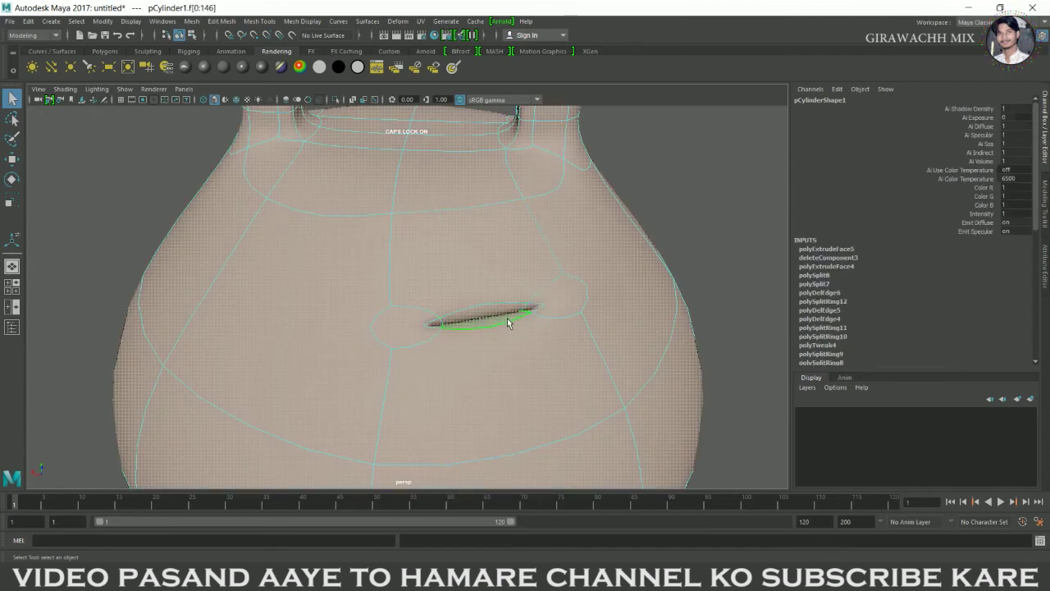
pyautogui.click(506, 315)
pyautogui.press('w')
pyautogui.moveTo(488, 301)
pyautogui.mouseDown()
pyautogui.moveTo(486, 287)
pyautogui.moveTo(426, 295)
pyautogui.moveTo(398, 269)
pyautogui.moveTo(416, 280)
pyautogui.mouseUp()
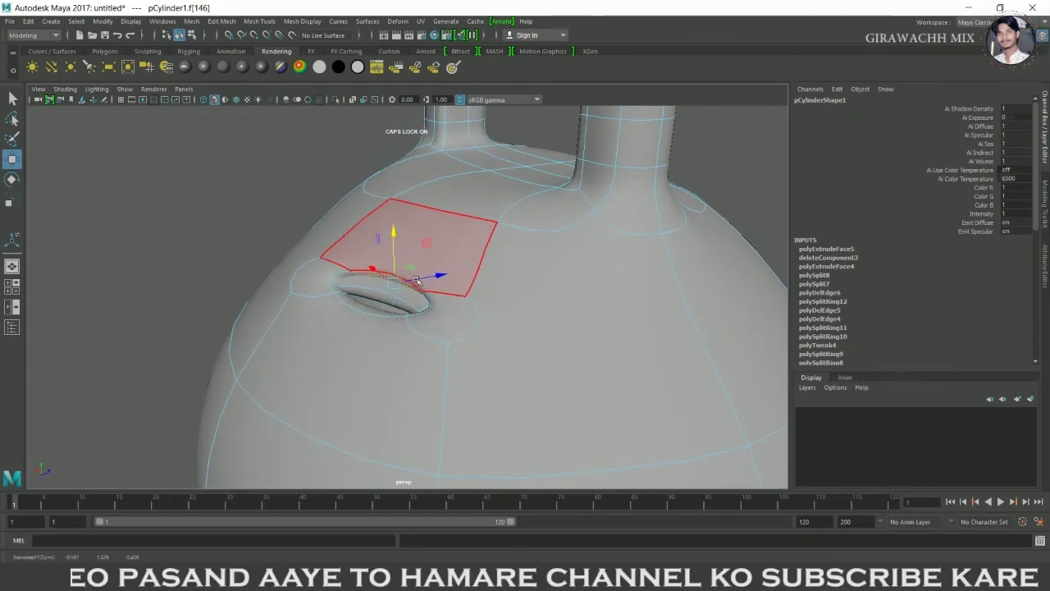
pyautogui.hotkey('ctrl', 'z')
pyautogui.hotkey('ctrl', 'z')
# Undo further slot edits and the thickness extrusion, then select every face of the pot
pyautogui.moveTo(380, 272); pyautogui.dragTo(378, 248)
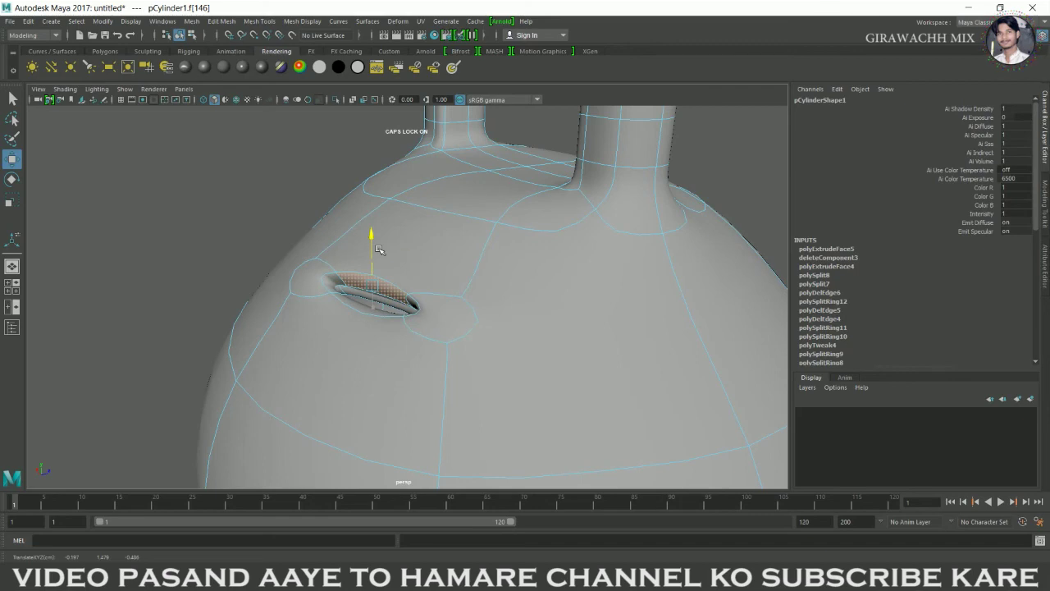
pyautogui.hotkey('ctrl', 'z')
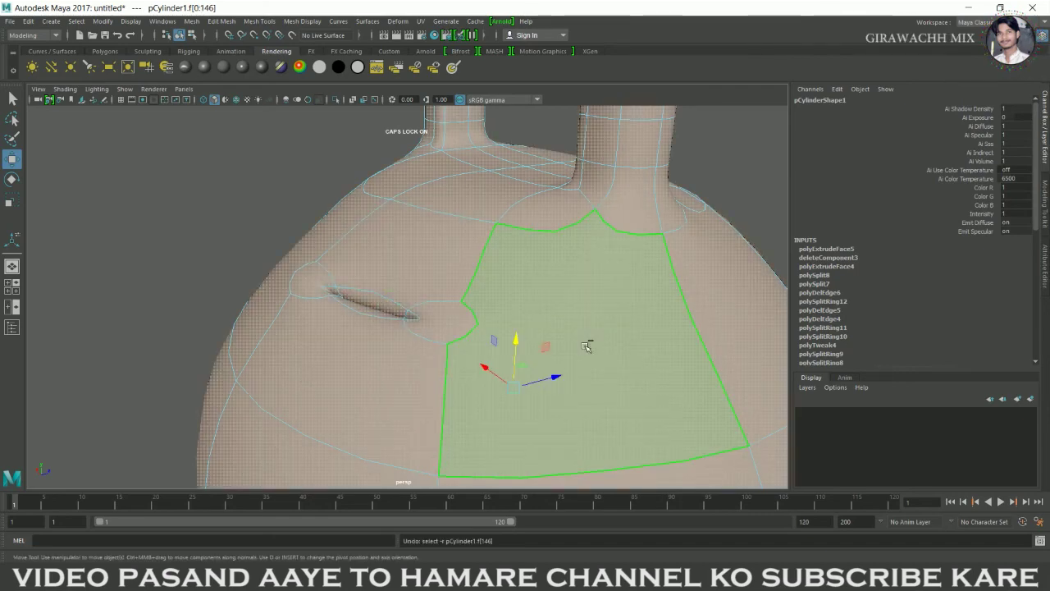
pyautogui.hotkey('ctrl', 'z')
pyautogui.hotkey('ctrl', 'z')
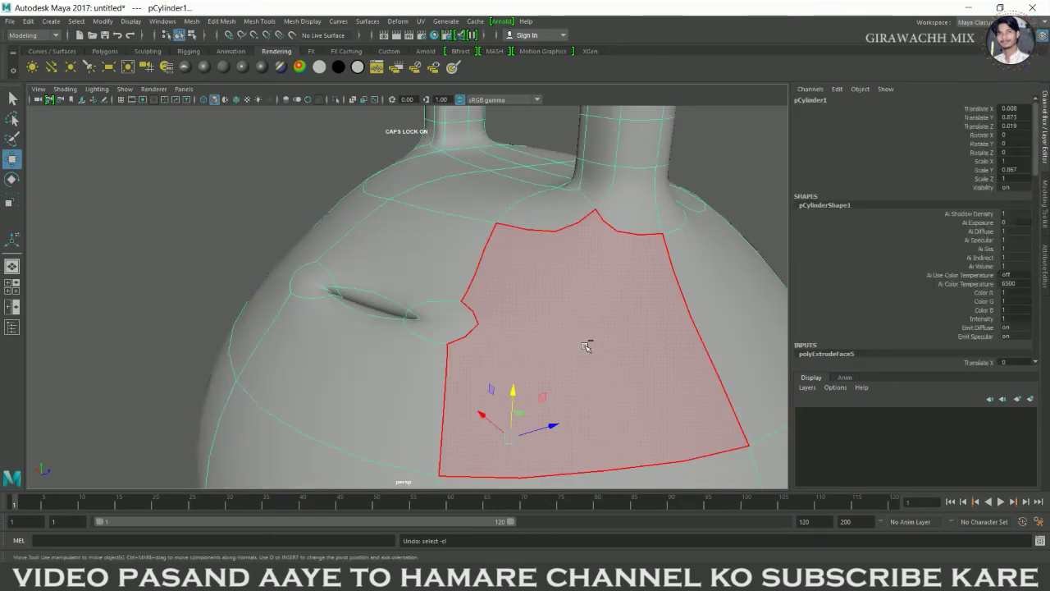
pyautogui.hotkey('ctrl', 'z')
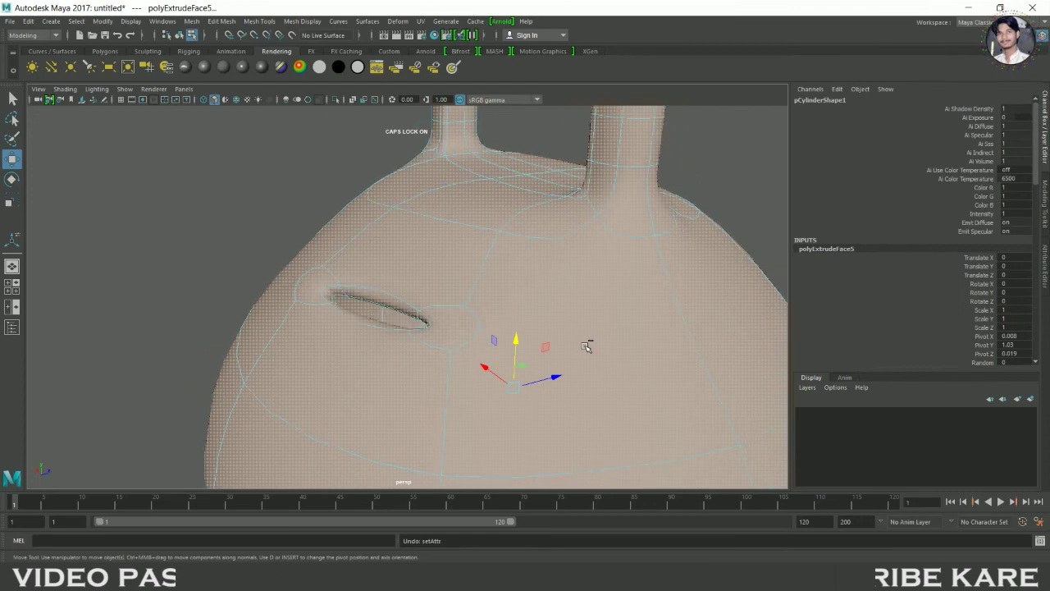
pyautogui.hotkey('ctrl', 'z')
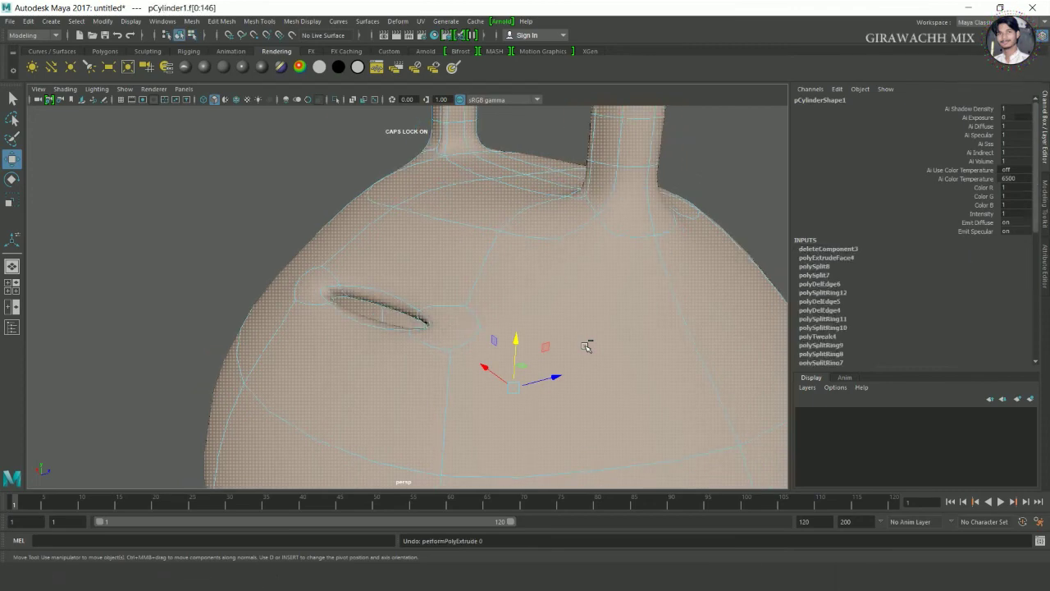
pyautogui.hotkey('shift', 'z')
pyautogui.keyDown('shift'); pyautogui.rightClick(480, 344); pyautogui.keyUp('shift')
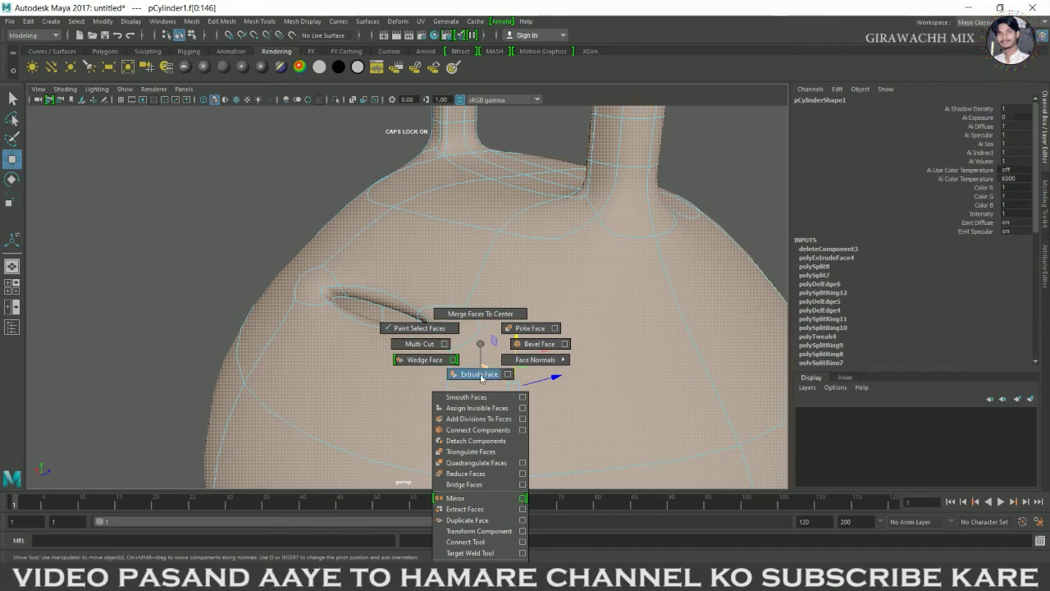
# Extrude all the pot's faces with a 0.009 wall thickness, then deselect and view the whole pot
pyautogui.click(479, 375)
pyautogui.write('0.005')
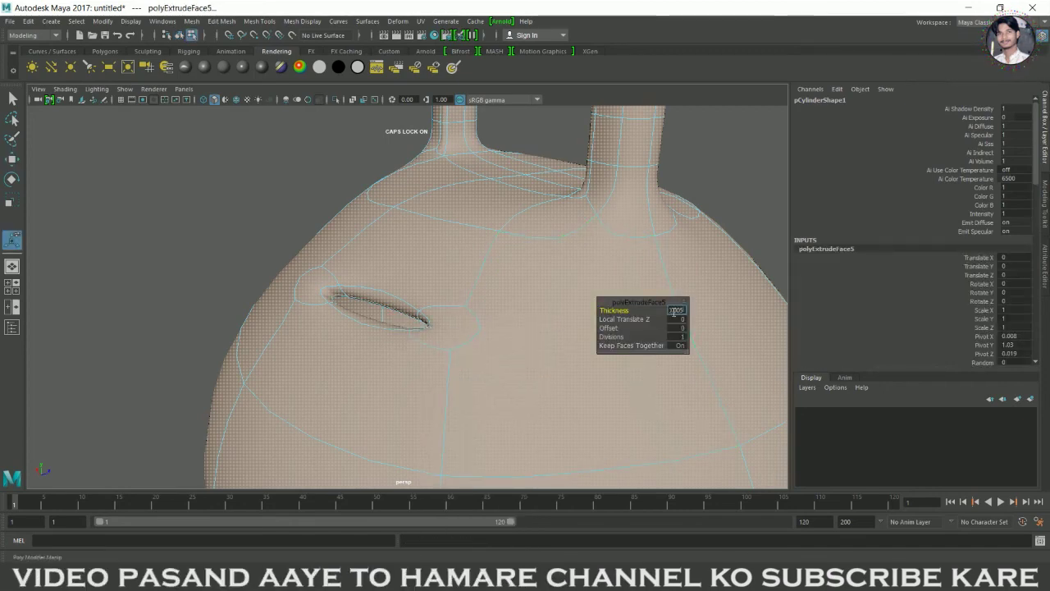
pyautogui.press('Return')
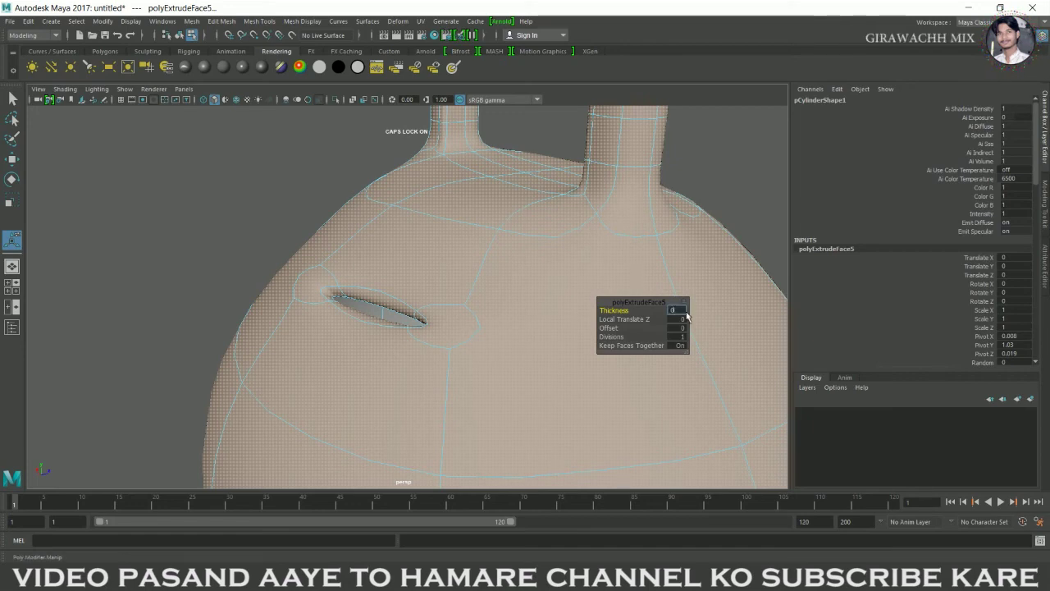
pyautogui.write('.009')
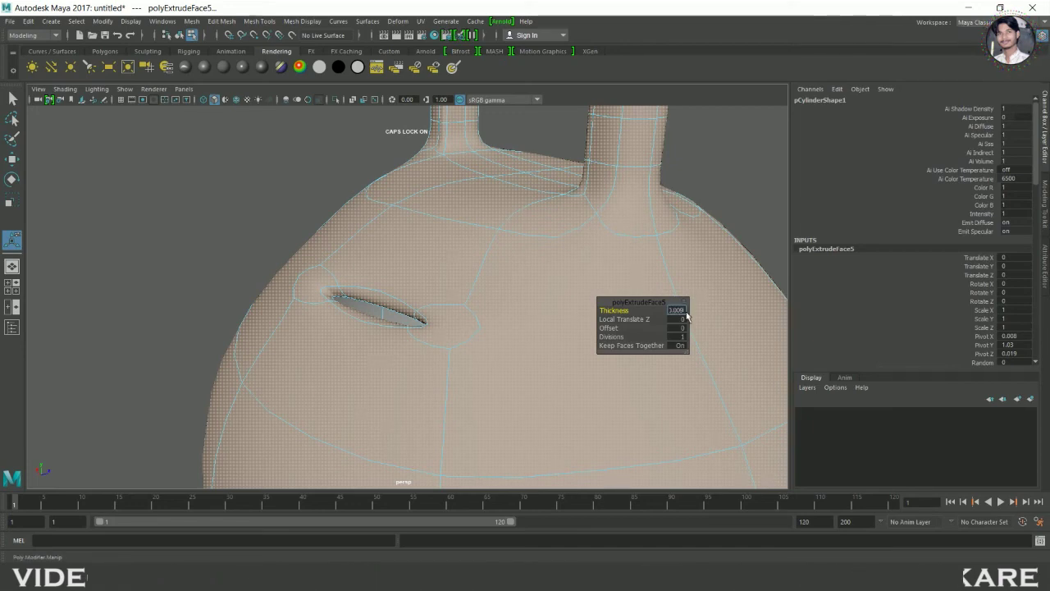
pyautogui.press('Return')
pyautogui.press('q')
pyautogui.click(694, 193)
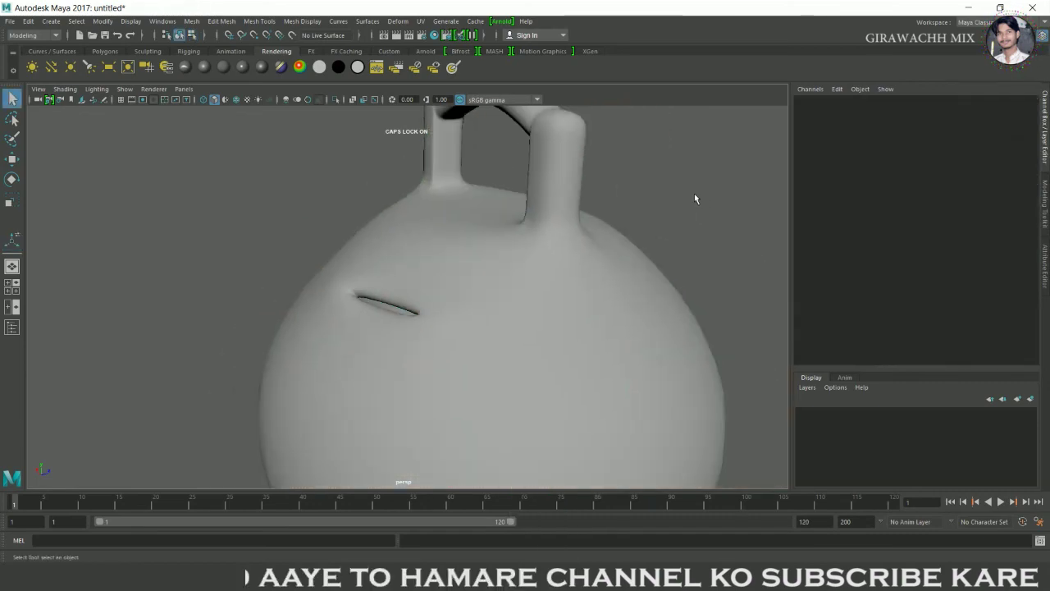
pyautogui.scroll(-5, 500, 296)
pyautogui.moveTo(499, 296)
pyautogui.keyDown('alt'); pyautogui.mouseDown()
pyautogui.moveTo(567, 349)
pyautogui.moveTo(312, 351)
pyautogui.mouseUp(); pyautogui.keyUp('alt')
pyautogui.scroll(3, 645, 351)
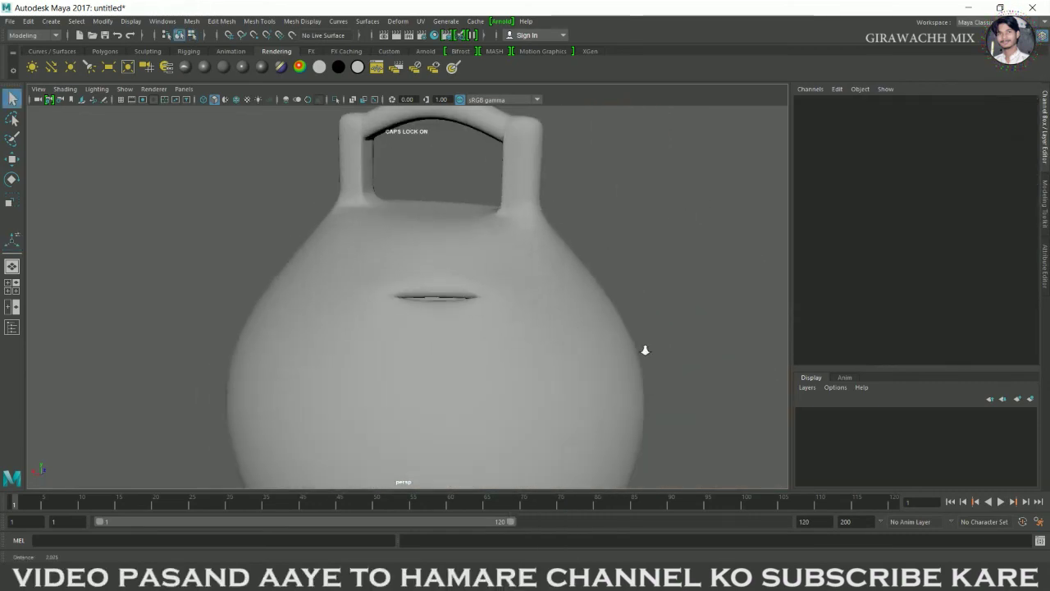
pyautogui.scroll(4, 448, 375)
pyautogui.scroll(2, 515, 374)
pyautogui.scroll(-2, 514, 374)
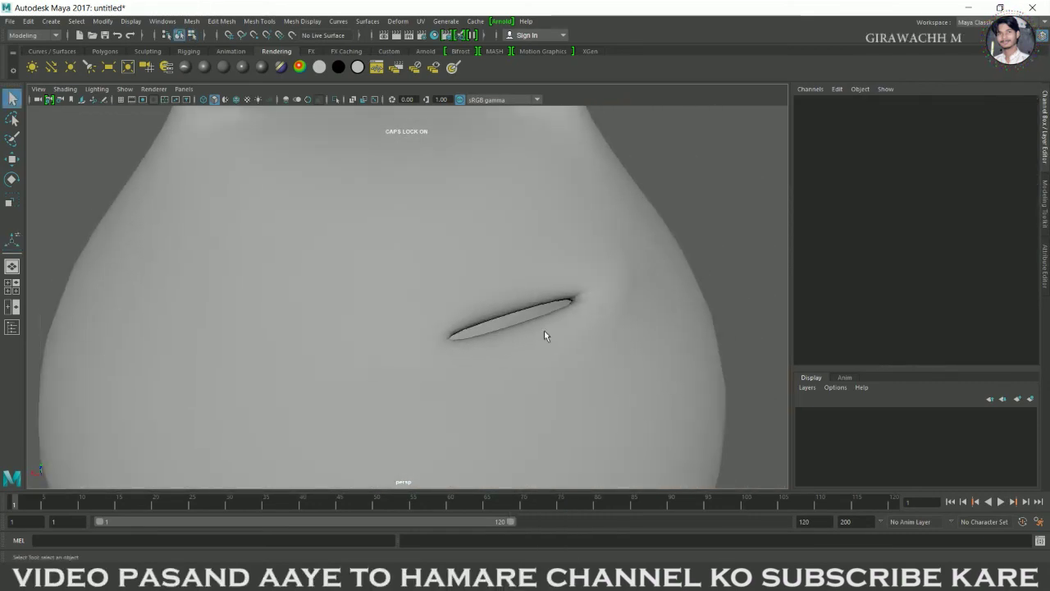
# Insert two edge loops beside the coin slot on the low-poly cage, then preview smoothed and deselect
pyautogui.click(532, 337)
pyautogui.press('1')
pyautogui.scroll(2, 533, 337)
pyautogui.keyDown('alt'); pyautogui.moveTo(532, 336); pyautogui.dragTo(417, 353); pyautogui.keyUp('alt')
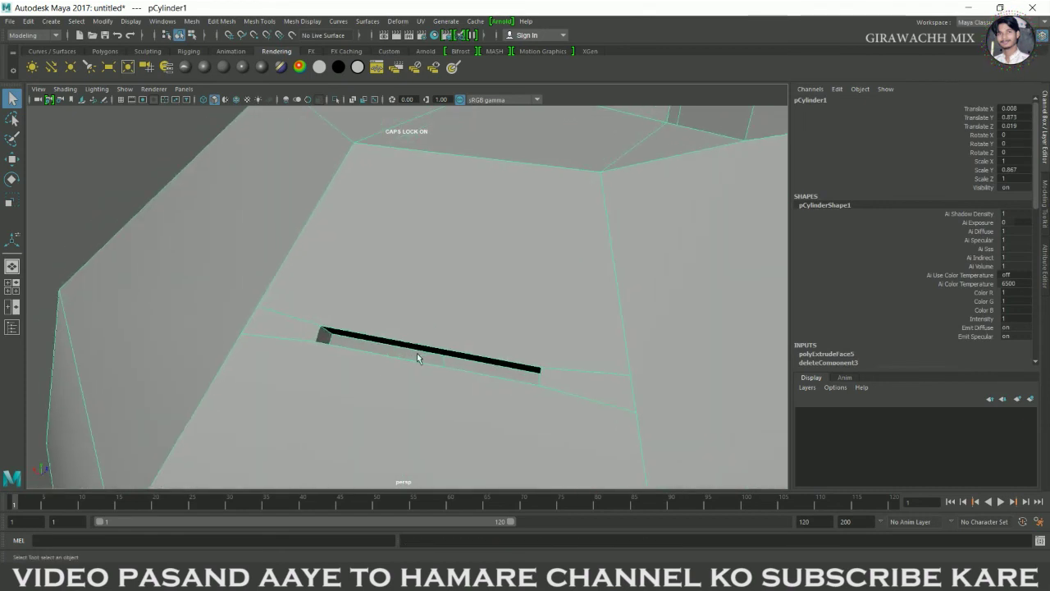
pyautogui.keyDown('shift'); pyautogui.moveTo(353, 318); pyautogui.dragTo(287, 326, button='right'); pyautogui.keyUp('shift')
pyautogui.click(332, 338)
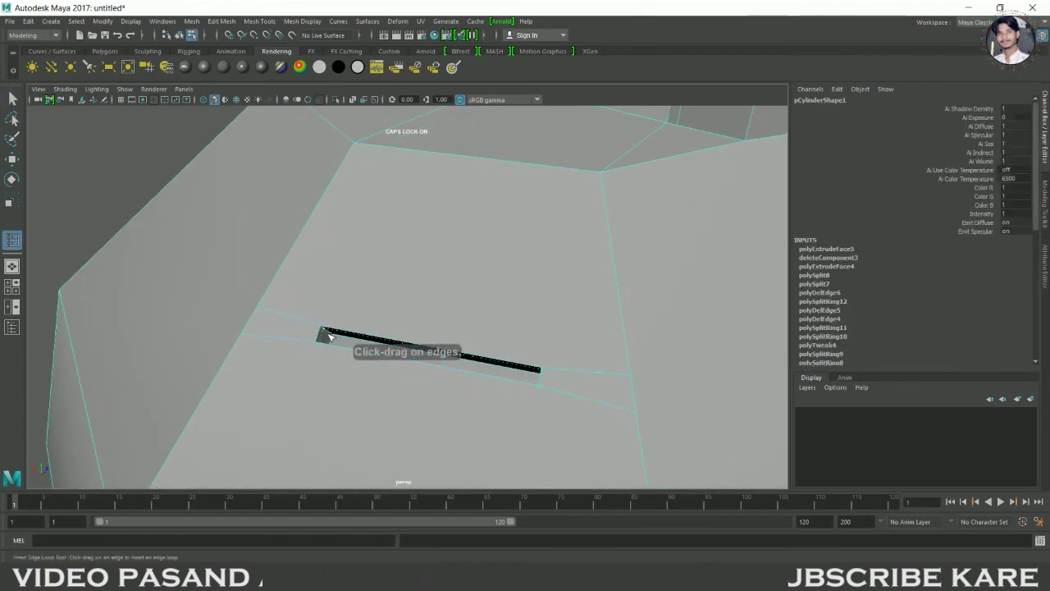
pyautogui.click(331, 341)
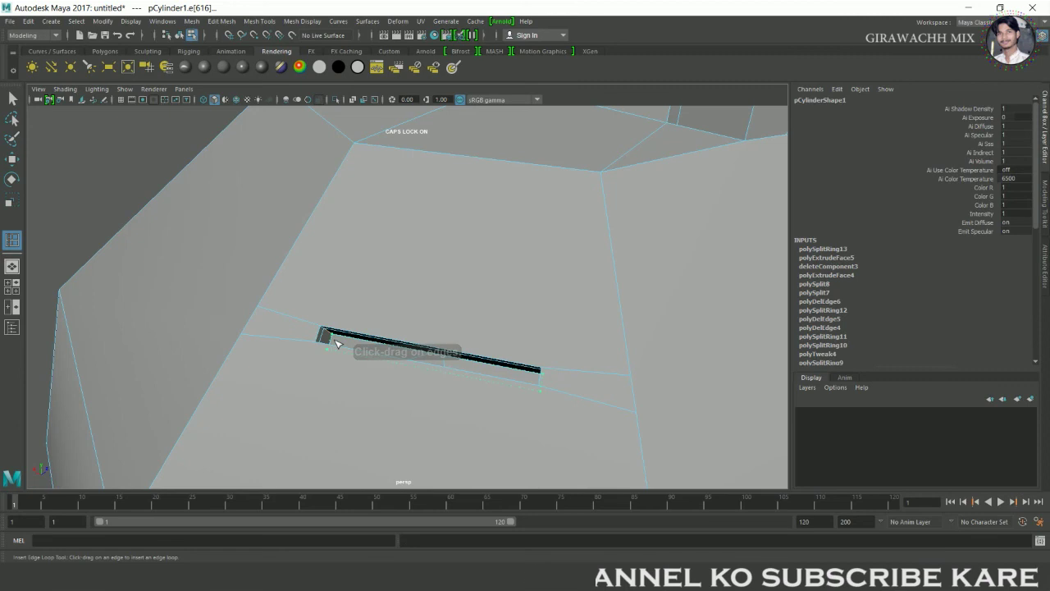
pyautogui.press('w')
pyautogui.press('3')
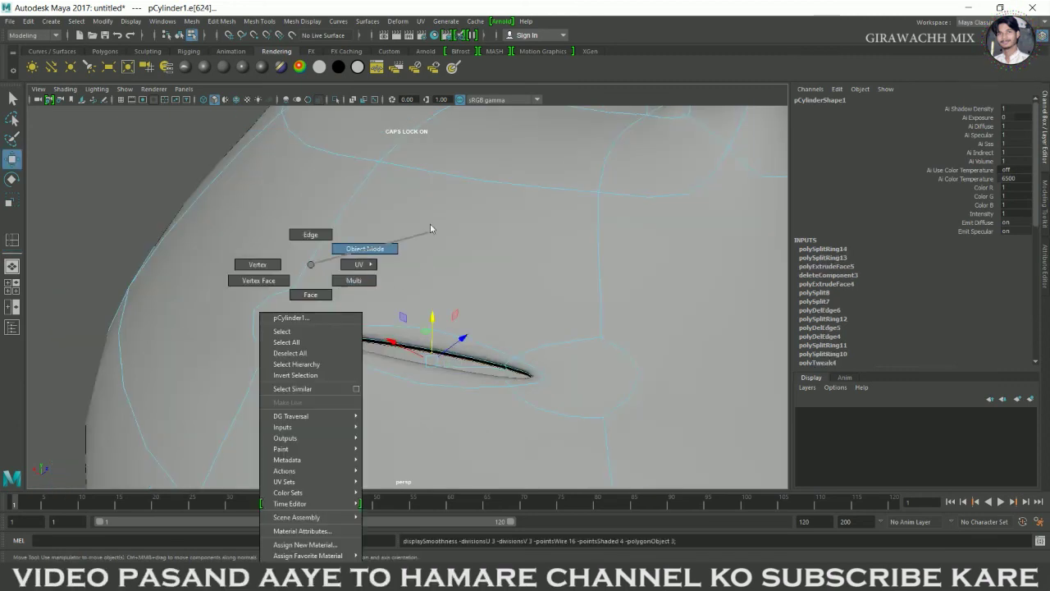
pyautogui.moveTo(309, 264); pyautogui.dragTo(430, 225, button='right')
pyautogui.click(141, 213)
pyautogui.keyDown('alt'); pyautogui.moveTo(141, 212); pyautogui.dragTo(508, 358); pyautogui.keyUp('alt')
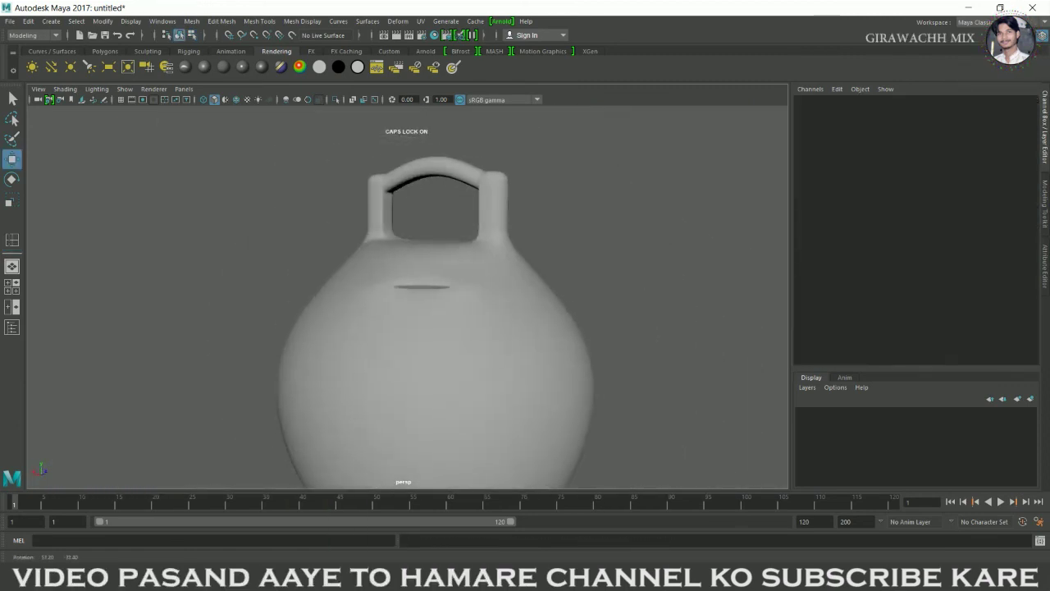
pyautogui.scroll(-2, 508, 358)
pyautogui.scroll(-10, 527, 333)
pyautogui.scroll(4, 528, 333)
pyautogui.scroll(2, 533, 347)
pyautogui.scroll(-3, 356, 356)
pyautogui.moveTo(356, 356)
pyautogui.keyDown('alt'); pyautogui.mouseDown()
pyautogui.moveTo(500, 369)
pyautogui.moveTo(493, 394)
pyautogui.moveTo(562, 363)
pyautogui.moveTo(206, 353)
pyautogui.moveTo(352, 340)
pyautogui.mouseUp(); pyautogui.keyUp('alt')
pyautogui.scroll(-2, 499, 368)
pyautogui.scroll(3, 492, 393)
pyautogui.scroll(2, 563, 363)
pyautogui.scroll(-2, 563, 363)
pyautogui.scroll(3, 352, 340)
pyautogui.scroll(-1, 563, 352)
pyautogui.moveTo(563, 351)
pyautogui.keyDown('alt'); pyautogui.mouseDown()
pyautogui.moveTo(449, 319)
pyautogui.moveTo(588, 312)
pyautogui.moveTo(579, 304)
pyautogui.moveTo(375, 321)
pyautogui.mouseUp(); pyautogui.keyUp('alt')
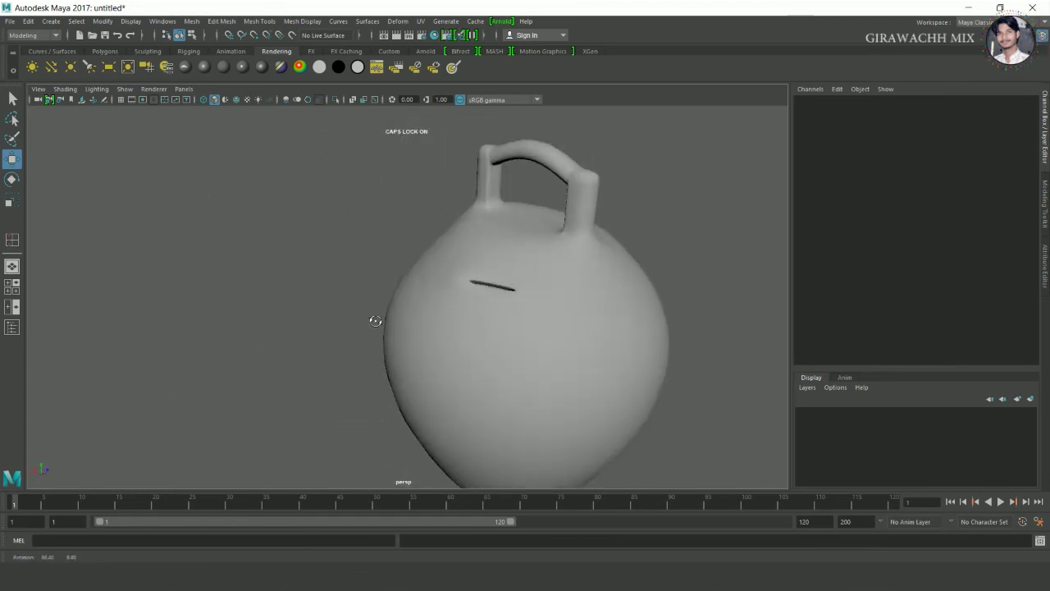
pyautogui.scroll(-1, 375, 321)
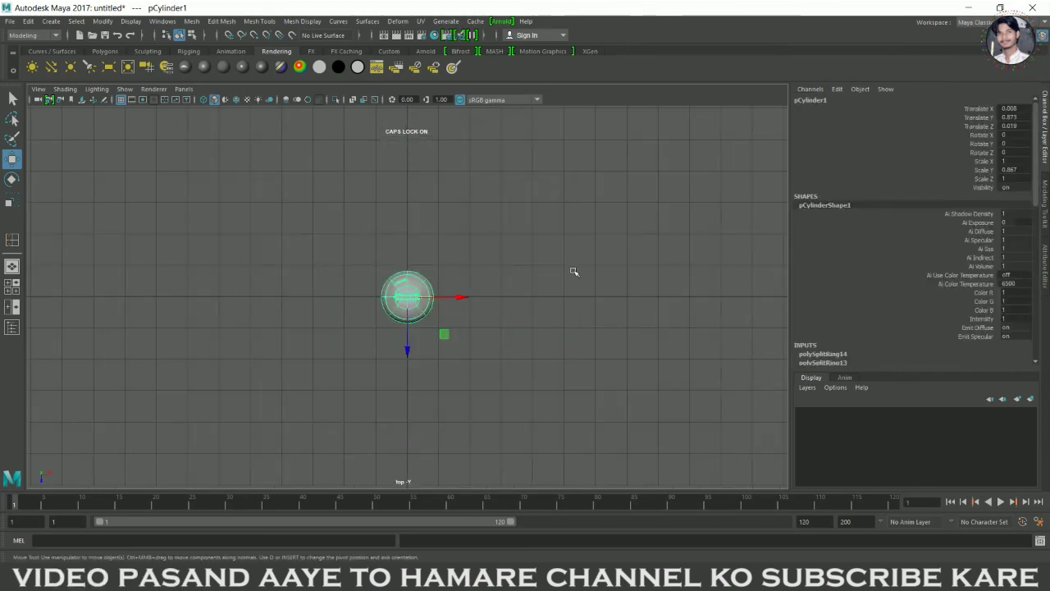
pyautogui.press('space')
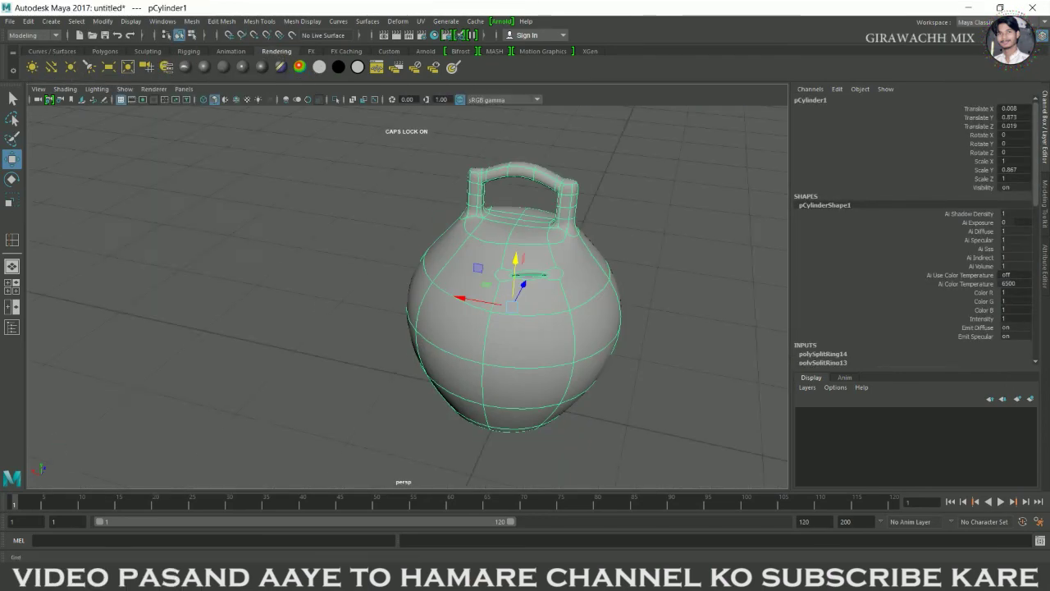
pyautogui.click(345, 311)
pyautogui.moveTo(345, 312)
pyautogui.keyDown('alt'); pyautogui.mouseDown()
pyautogui.moveTo(618, 327)
pyautogui.moveTo(351, 258)
pyautogui.moveTo(347, 317)
pyautogui.moveTo(211, 316)
pyautogui.moveTo(459, 320)
pyautogui.mouseUp(); pyautogui.keyUp('alt')
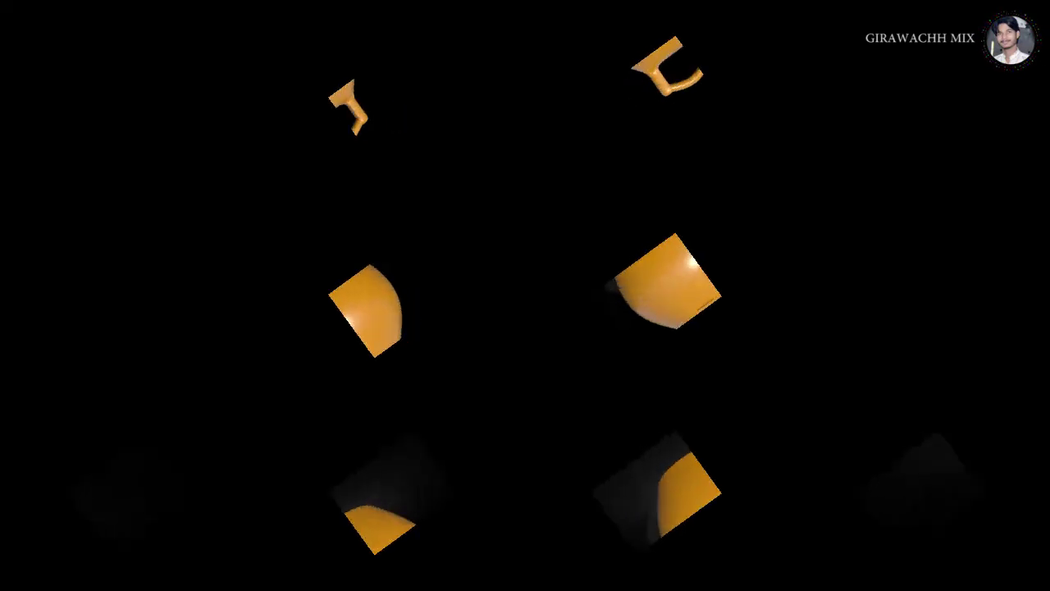